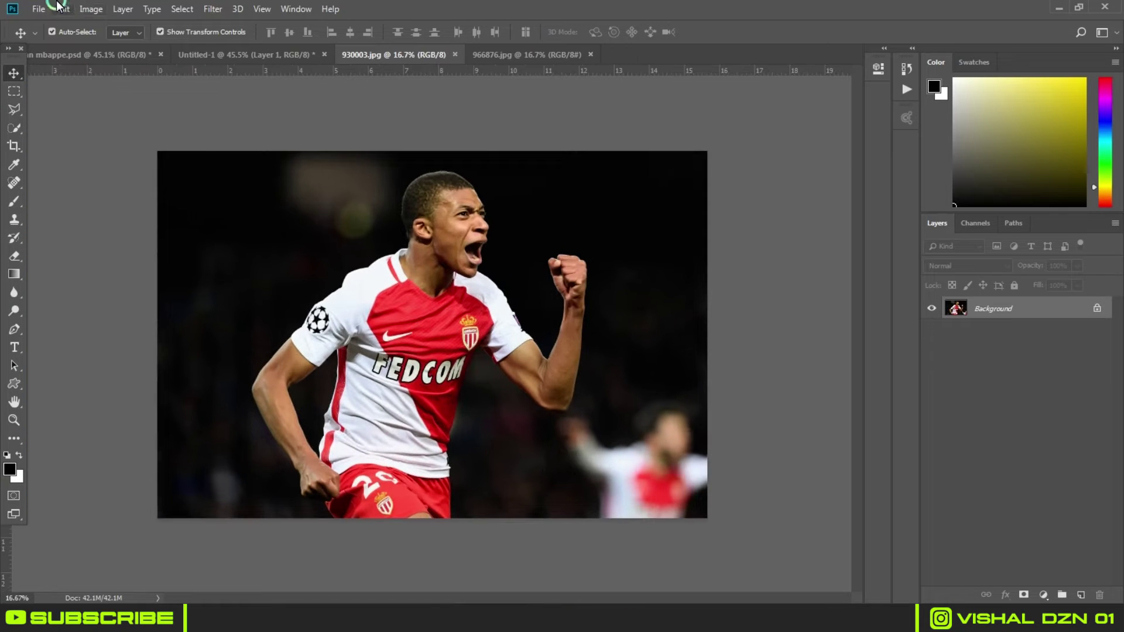
# Step: Create a new 1080 × 1440 px, 300 ppi document from the 'poster main' preset
pyautogui.click(50, 7)
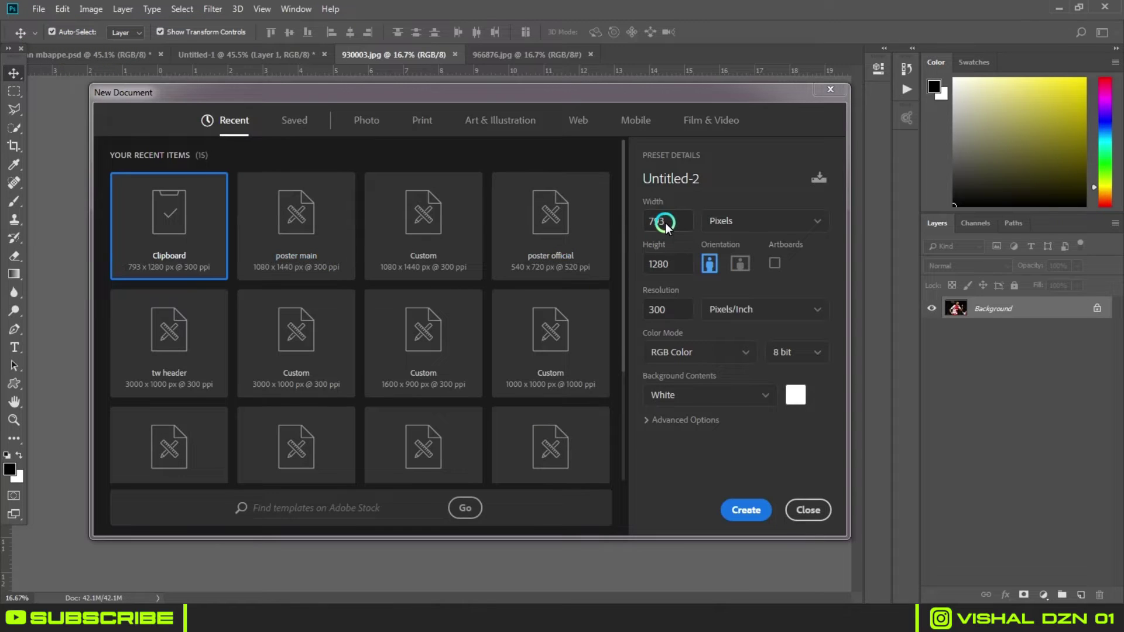
pyautogui.click(293, 256)
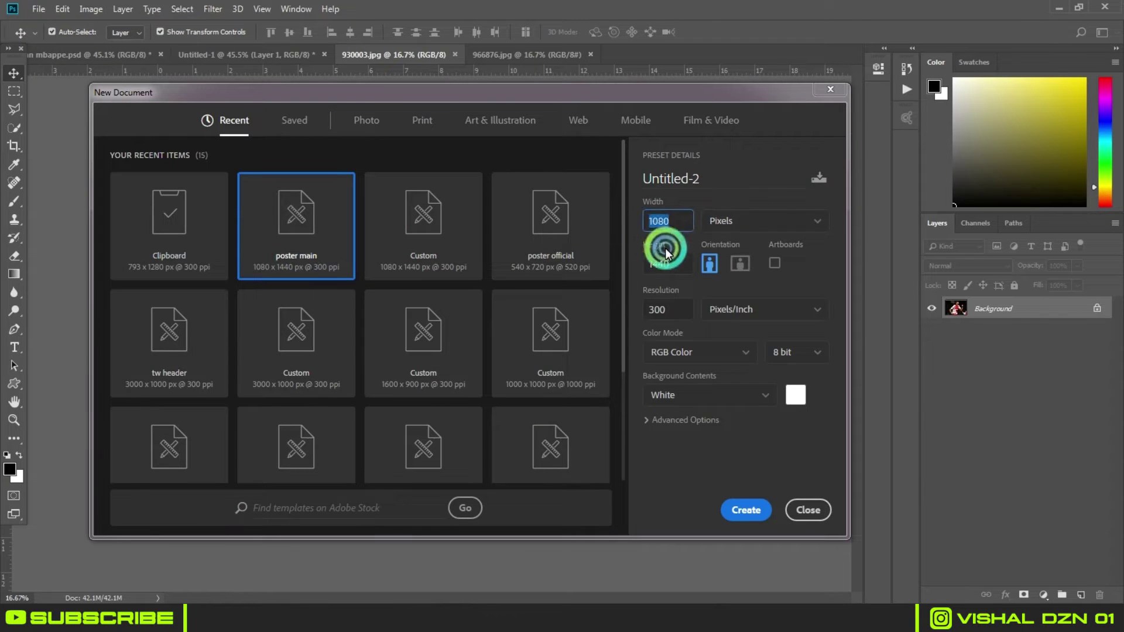
pyautogui.click(745, 511)
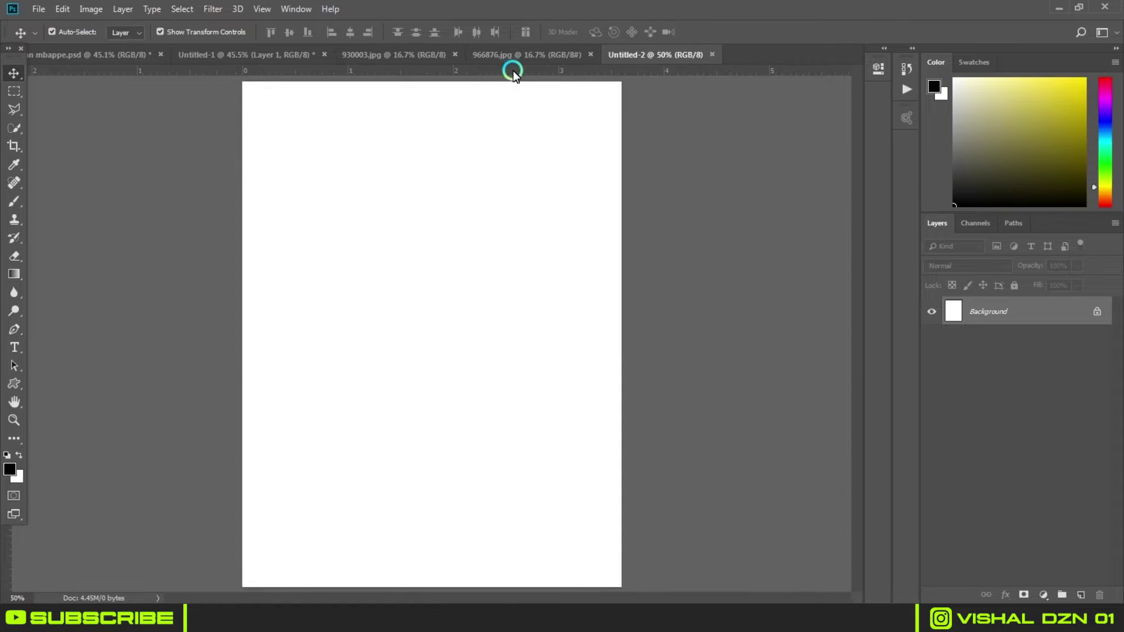
pyautogui.click(527, 55)
# Step: Drag the player cutout into the new document, aligned to bottom edge and horizontal centre
pyautogui.click(246, 54)
pyautogui.moveTo(447, 146)
pyautogui.mouseDown()
pyautogui.moveTo(633, 70)
pyautogui.moveTo(445, 305)
pyautogui.mouseUp()
pyautogui.keyDown('shift'); pyautogui.click(995, 340); pyautogui.keyUp('shift')
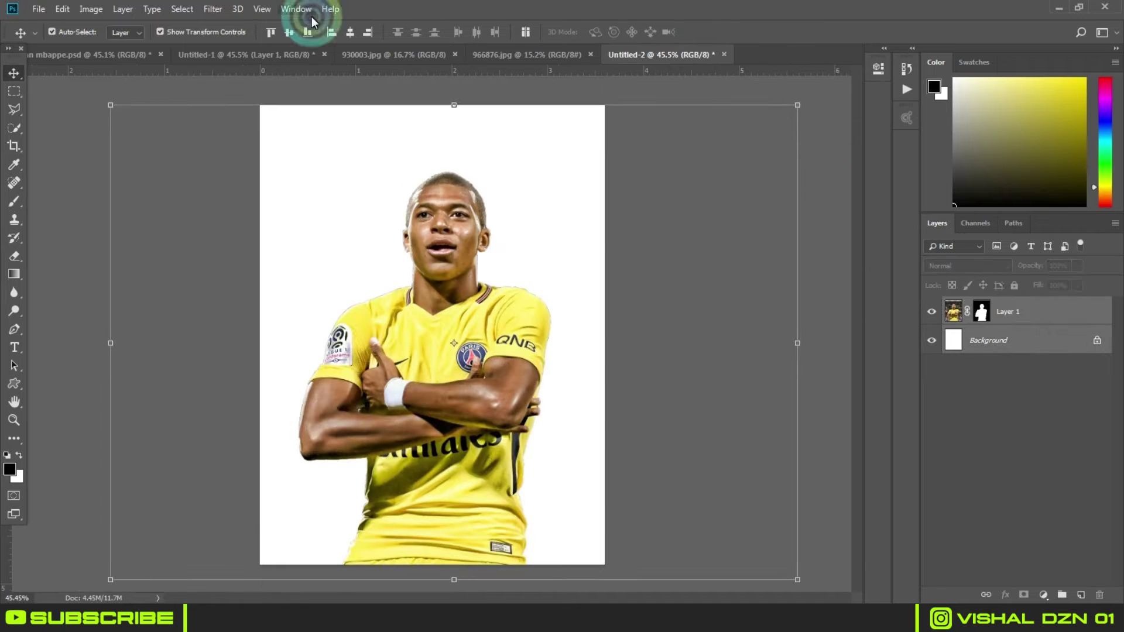
pyautogui.click(308, 32)
pyautogui.click(350, 32)
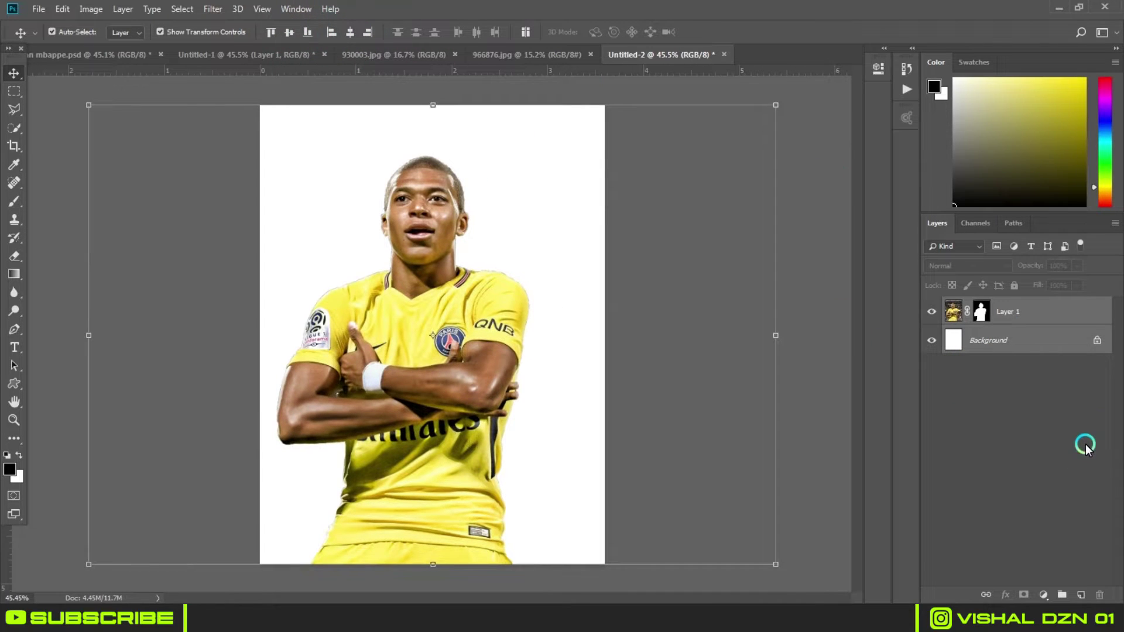
# Step: Nudge the player layer slightly right while keeping it roughly centred
pyautogui.click(1086, 448)
pyautogui.click(410, 382)
pyautogui.moveTo(422, 409); pyautogui.dragTo(455, 415)
pyautogui.click(1003, 491)
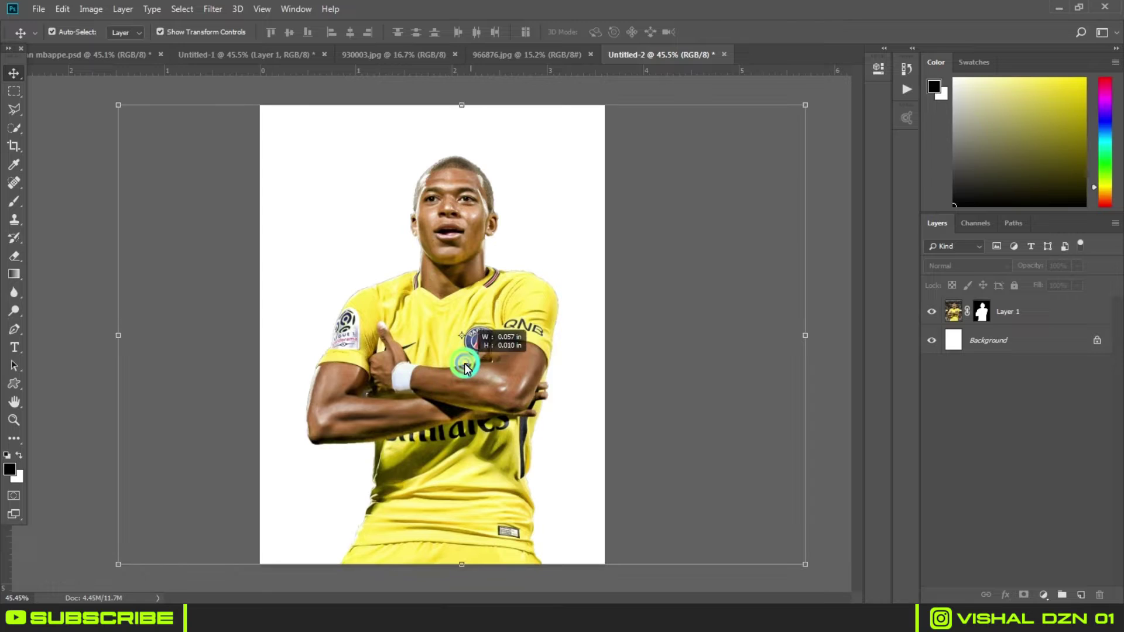
pyautogui.click(463, 368)
pyautogui.moveTo(462, 368); pyautogui.dragTo(484, 374)
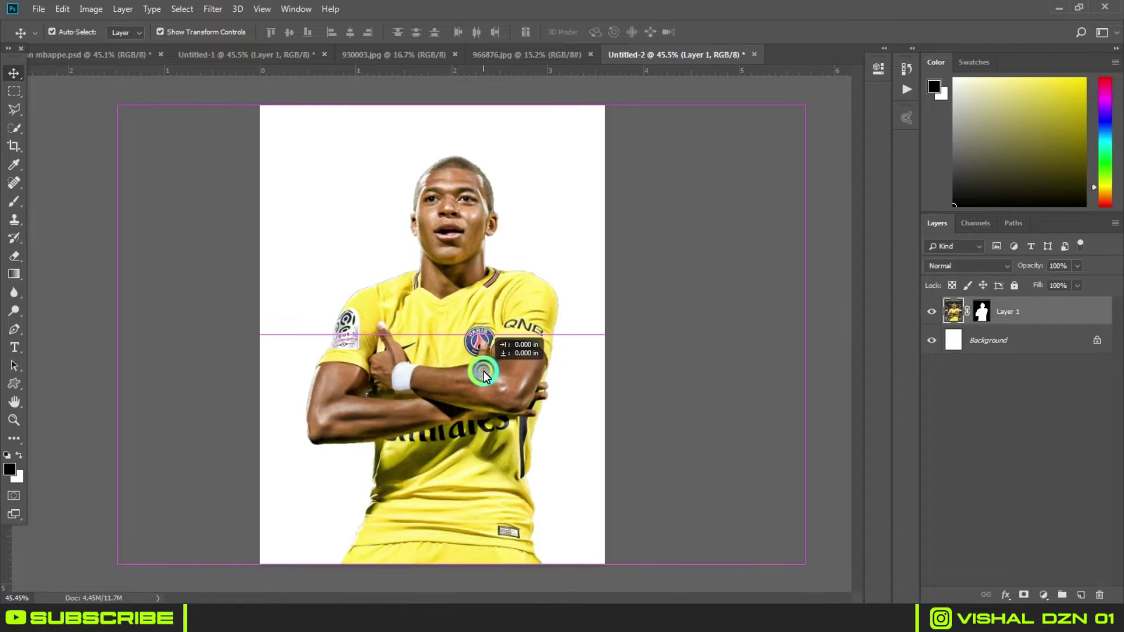
pyautogui.click(1031, 484)
pyautogui.scroll(-1, 585, 263)
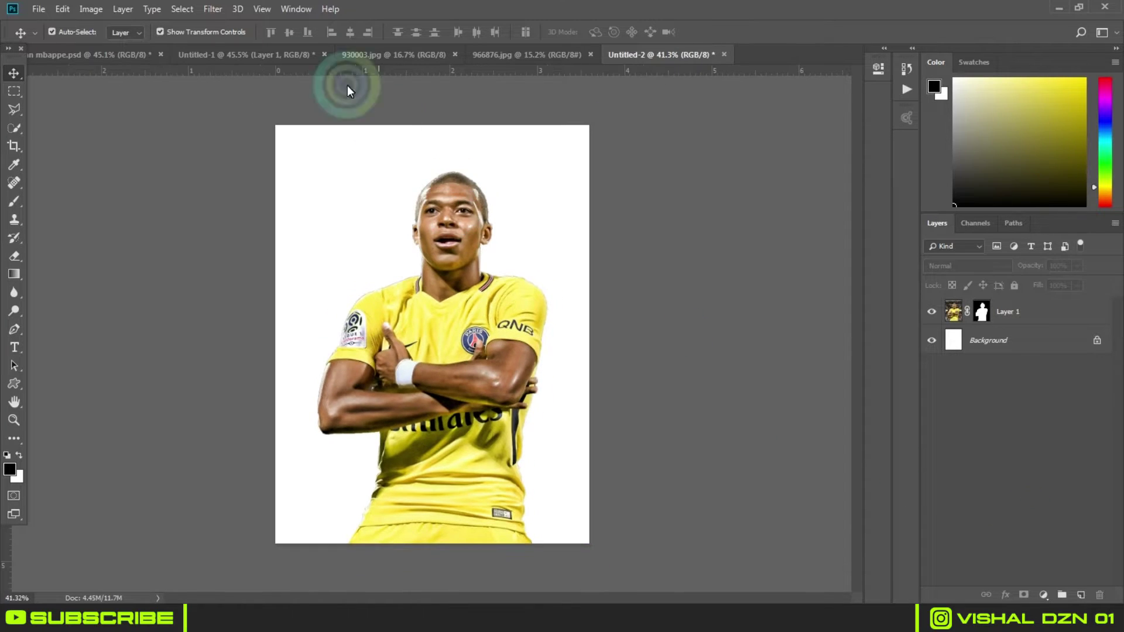
pyautogui.scroll(1, 304, 93)
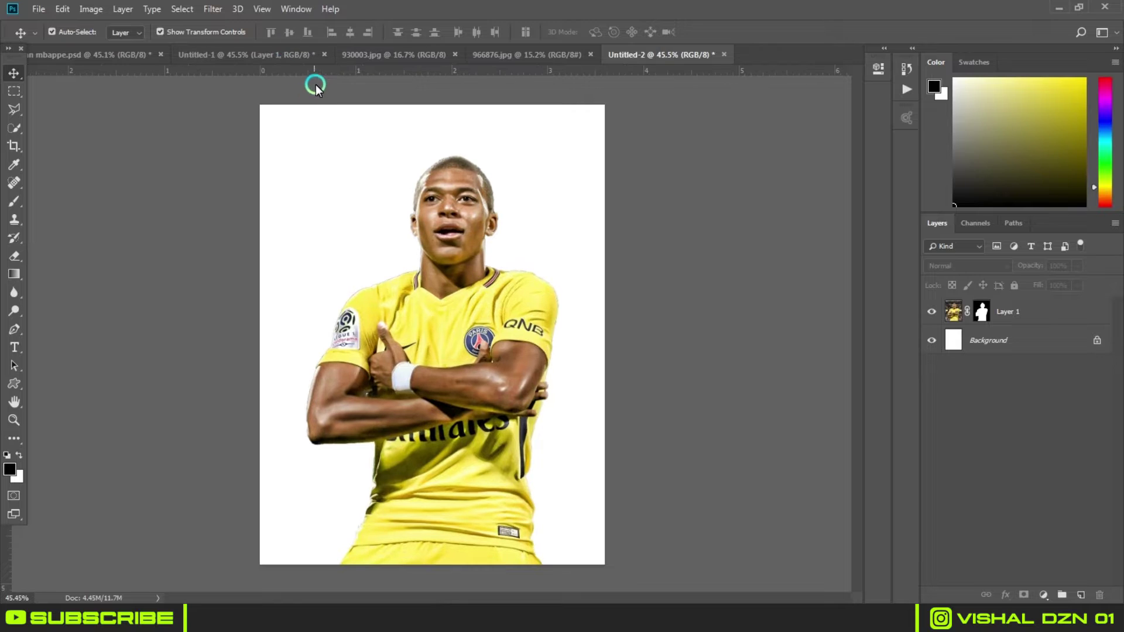
# Step: Bring the blue-kit running photo 966876.jpg into Untitled-1, below the player layer
pyautogui.click(265, 57)
pyautogui.click(409, 55)
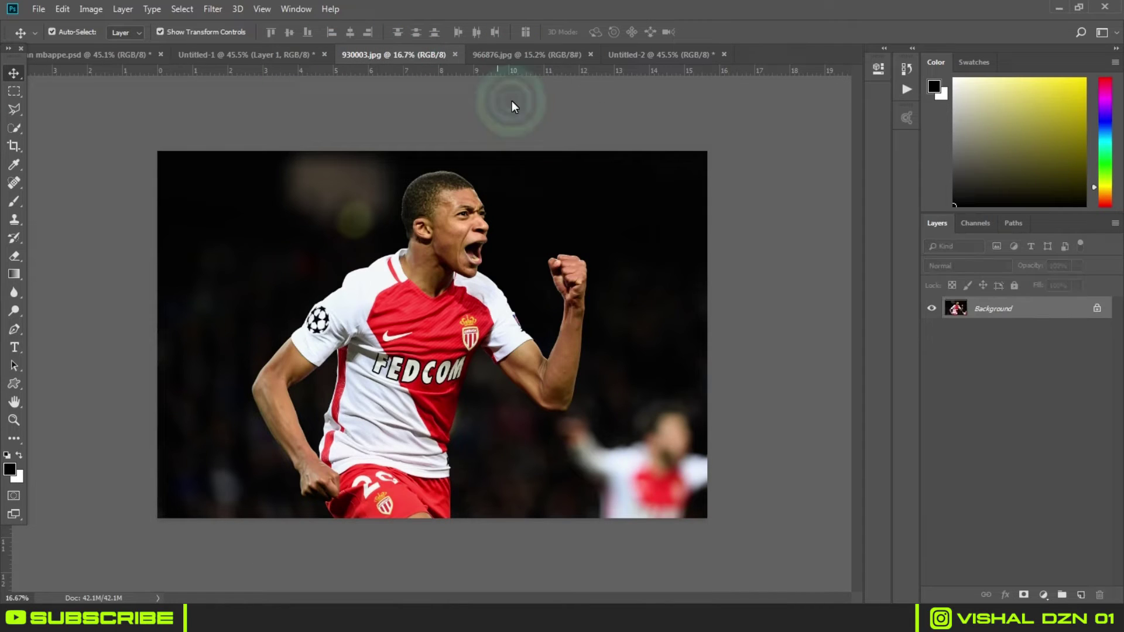
pyautogui.click(641, 54)
pyautogui.click(539, 55)
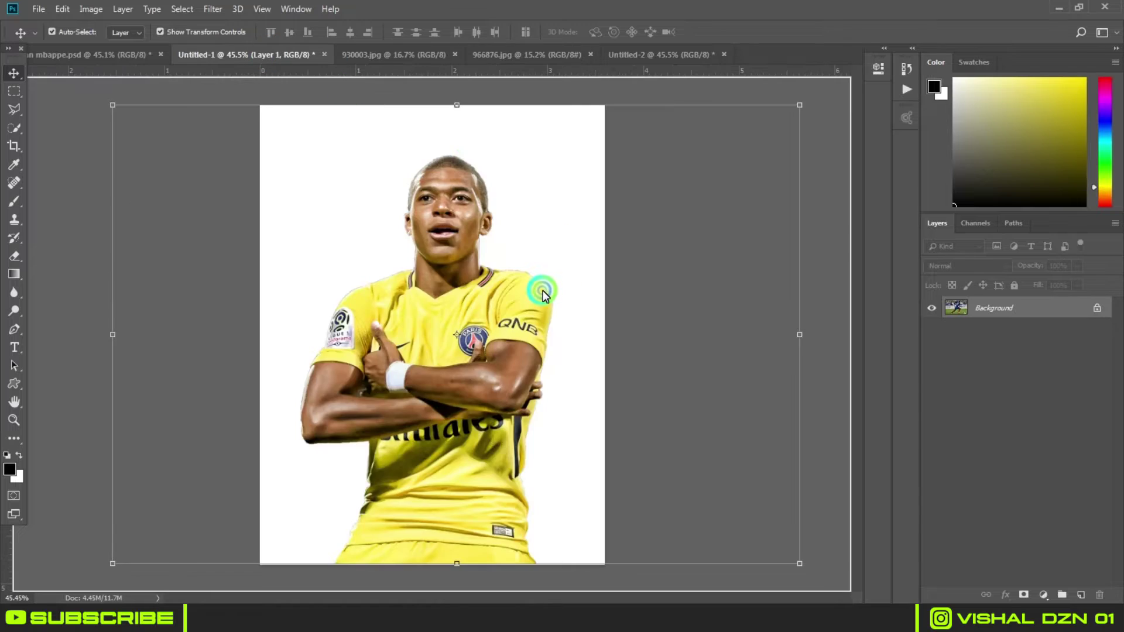
pyautogui.moveTo(275, 62); pyautogui.dragTo(543, 290)
pyautogui.moveTo(960, 311); pyautogui.dragTo(987, 357)
# Step: Try scaling the running photo, then cancel the accidental vertical flip
pyautogui.scroll(-1, 515, 254)
pyautogui.hotkey('ctrl', 't')
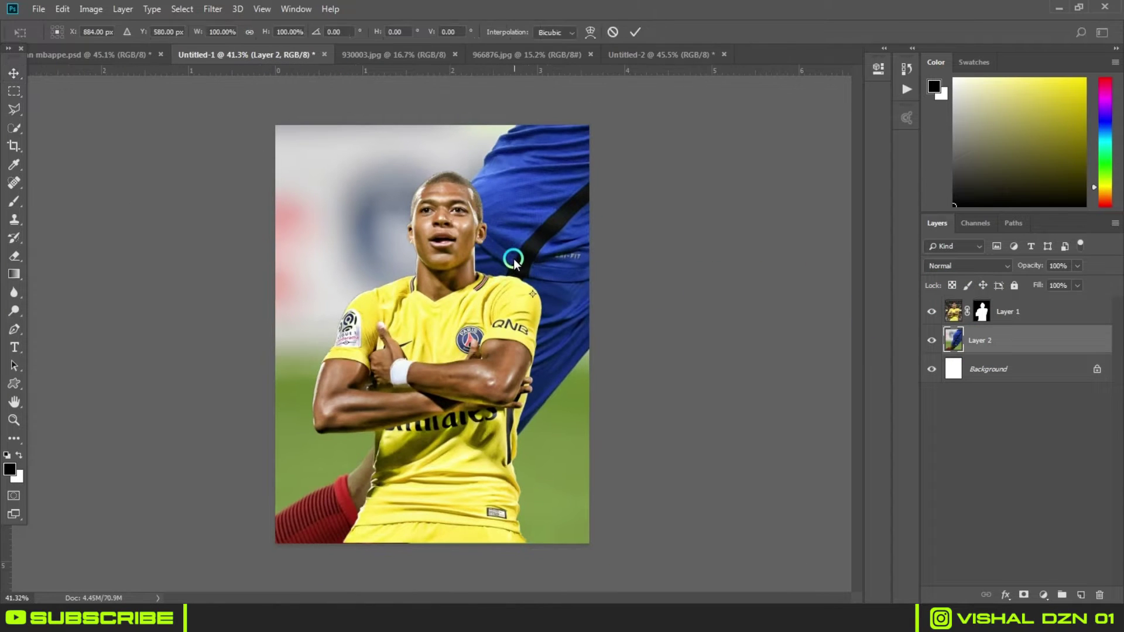
pyautogui.scroll(-2, 521, 253)
pyautogui.scroll(-3, 514, 255)
pyautogui.moveTo(655, 192); pyautogui.dragTo(507, 283)
pyautogui.scroll(1, 507, 283)
pyautogui.scroll(3, 509, 290)
pyautogui.rightClick(513, 297)
pyautogui.click(552, 489)
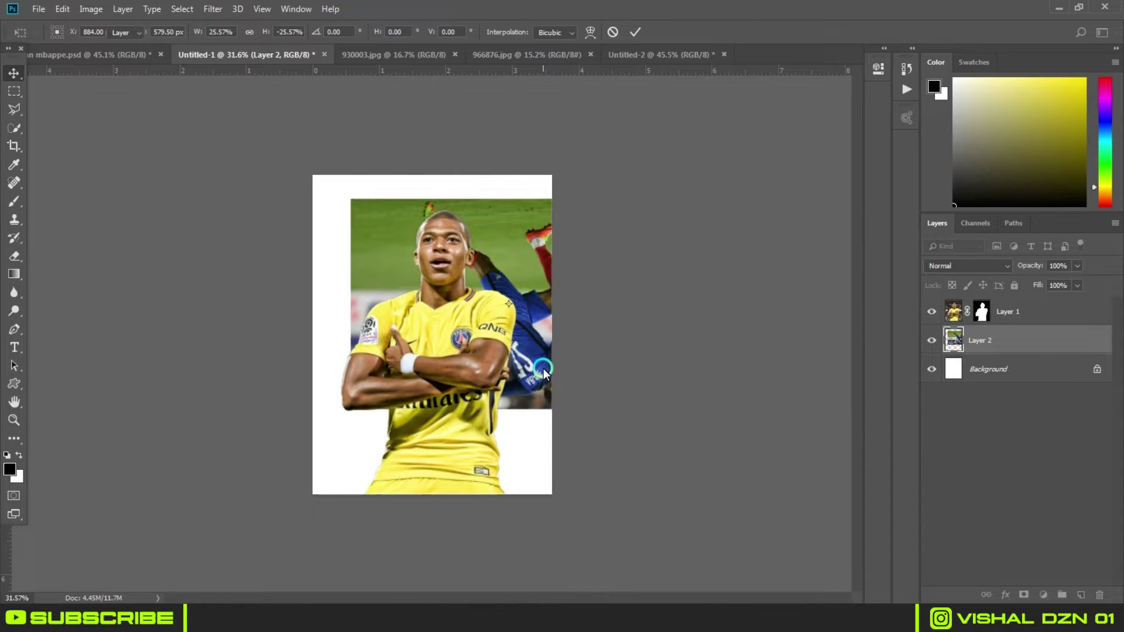
pyautogui.press('Escape')
# Step: Flip the running photo horizontally and shrink it to about a quarter
pyautogui.hotkey('ctrl', 't')
pyautogui.rightClick(526, 336)
pyautogui.click(561, 510)
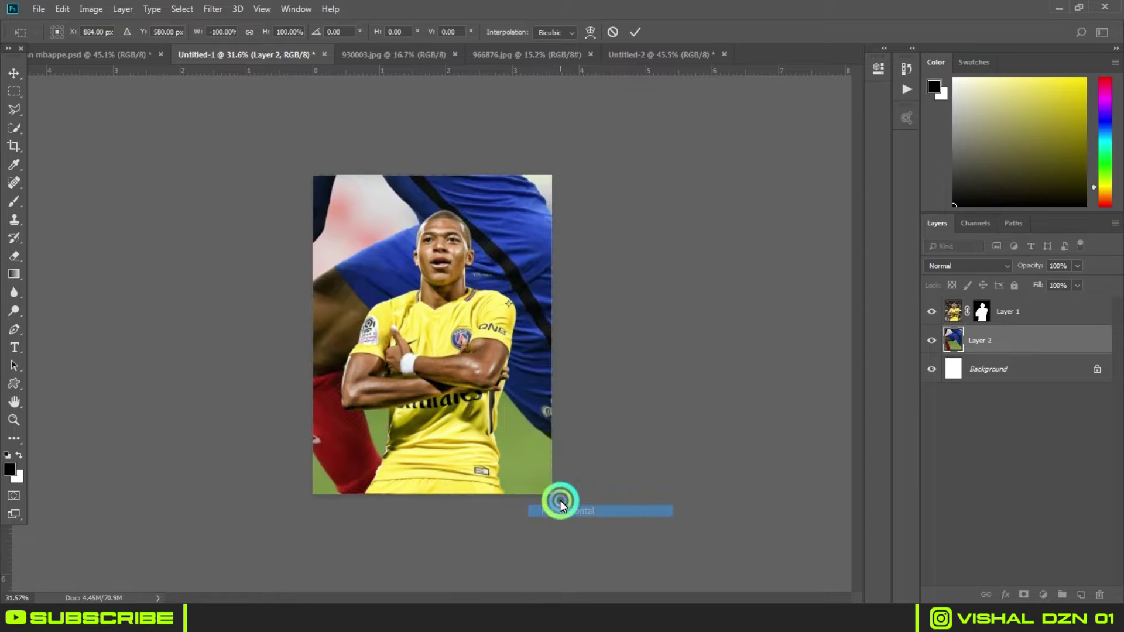
pyautogui.scroll(-1, 543, 430)
pyautogui.scroll(-3, 638, 287)
pyautogui.moveTo(658, 191); pyautogui.dragTo(503, 275)
pyautogui.scroll(2, 462, 318)
pyautogui.scroll(3, 506, 311)
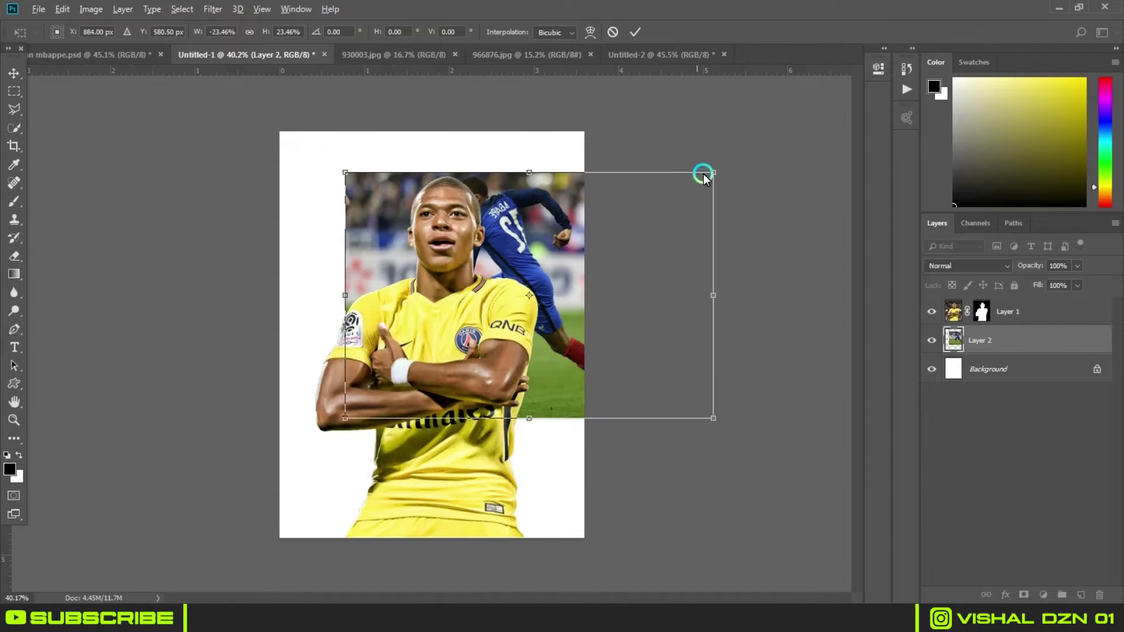
# Step: Enlarge and reposition the mirrored photo to fill the page, then commit the transform
pyautogui.moveTo(712, 171); pyautogui.dragTo(810, 113)
pyautogui.moveTo(562, 376); pyautogui.dragTo(443, 423)
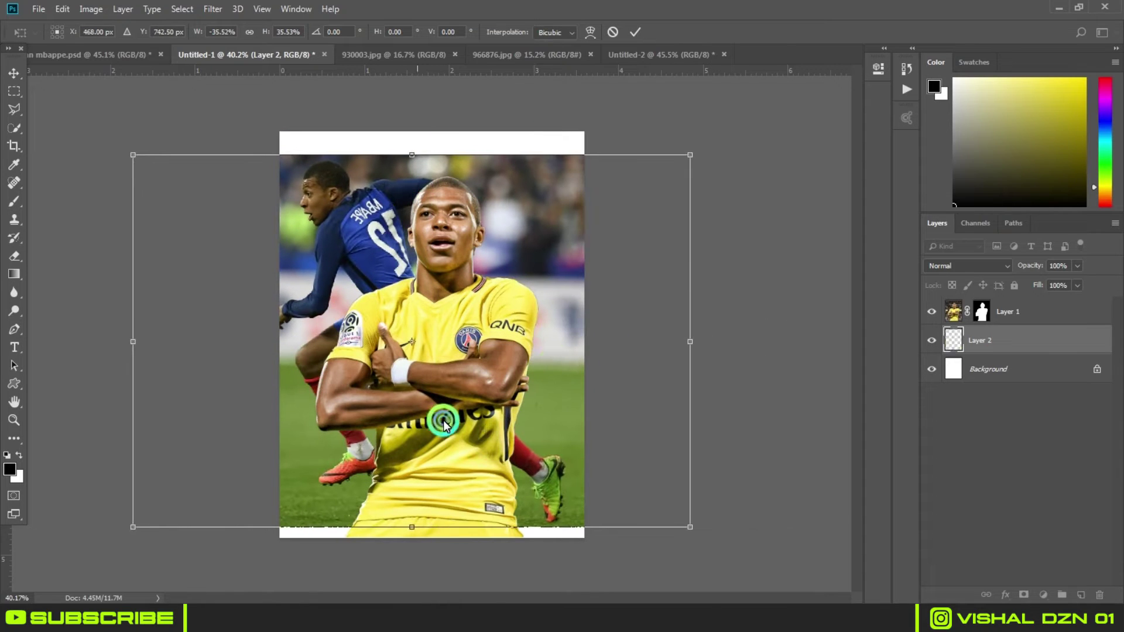
pyautogui.moveTo(685, 151); pyautogui.dragTo(736, 124)
pyautogui.moveTo(571, 344)
pyautogui.mouseDown()
pyautogui.moveTo(554, 375)
pyautogui.moveTo(577, 375)
pyautogui.mouseUp()
pyautogui.press('Return')
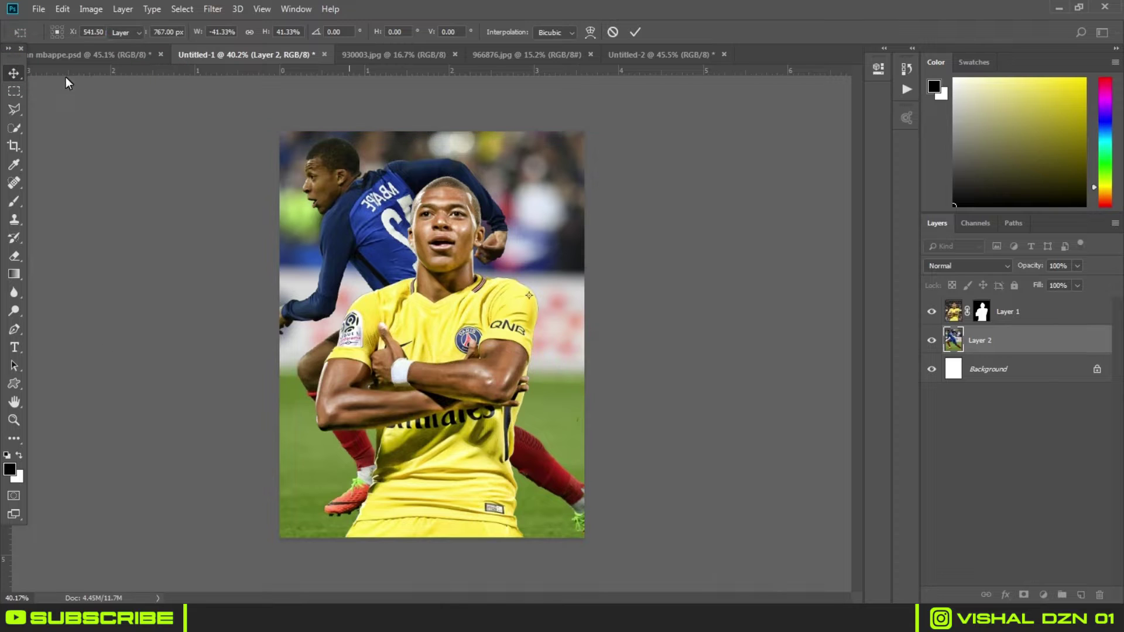
pyautogui.click(95, 52)
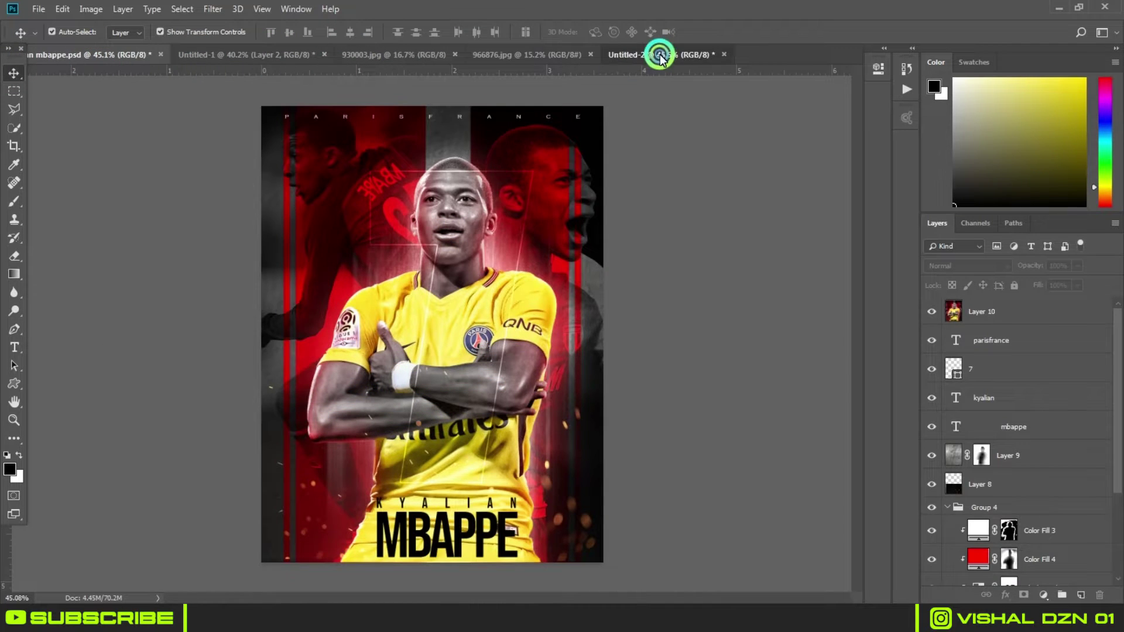
# Step: Copy the mirrored running photo into Untitled-2 below the player, shifted so the runner sits upper-left
pyautogui.click(659, 59)
pyautogui.click(502, 55)
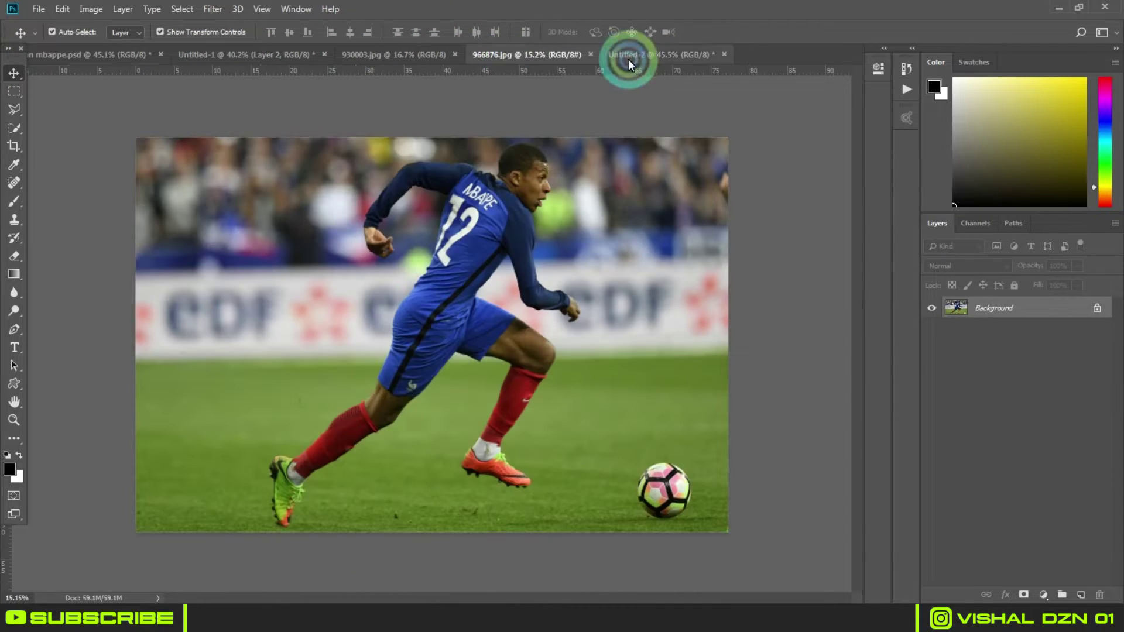
pyautogui.click(259, 54)
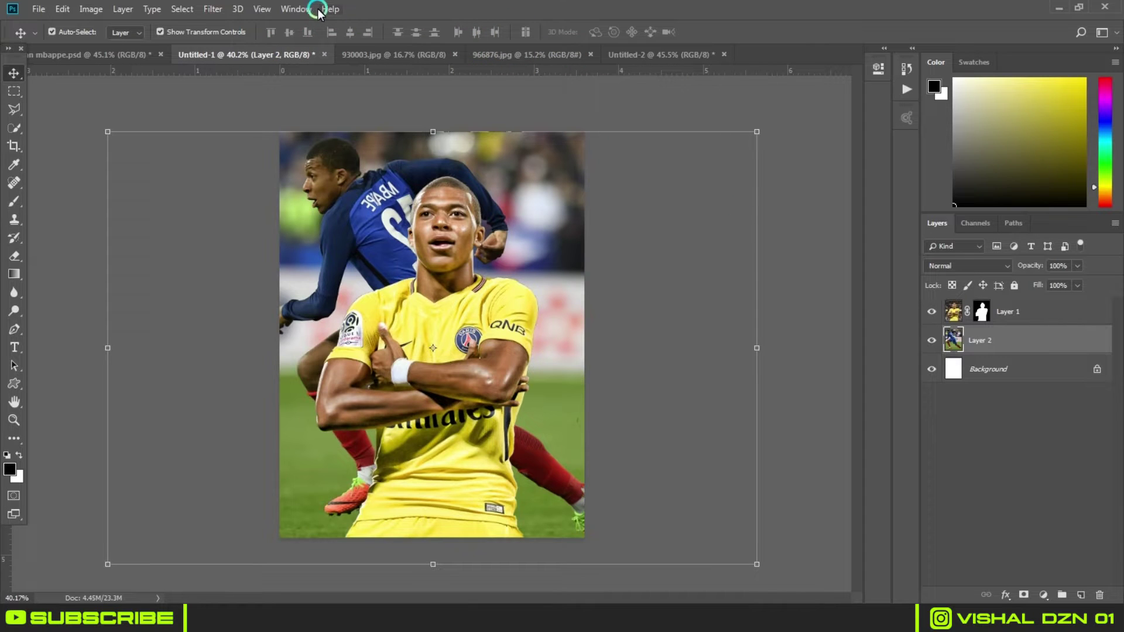
pyautogui.click(637, 52)
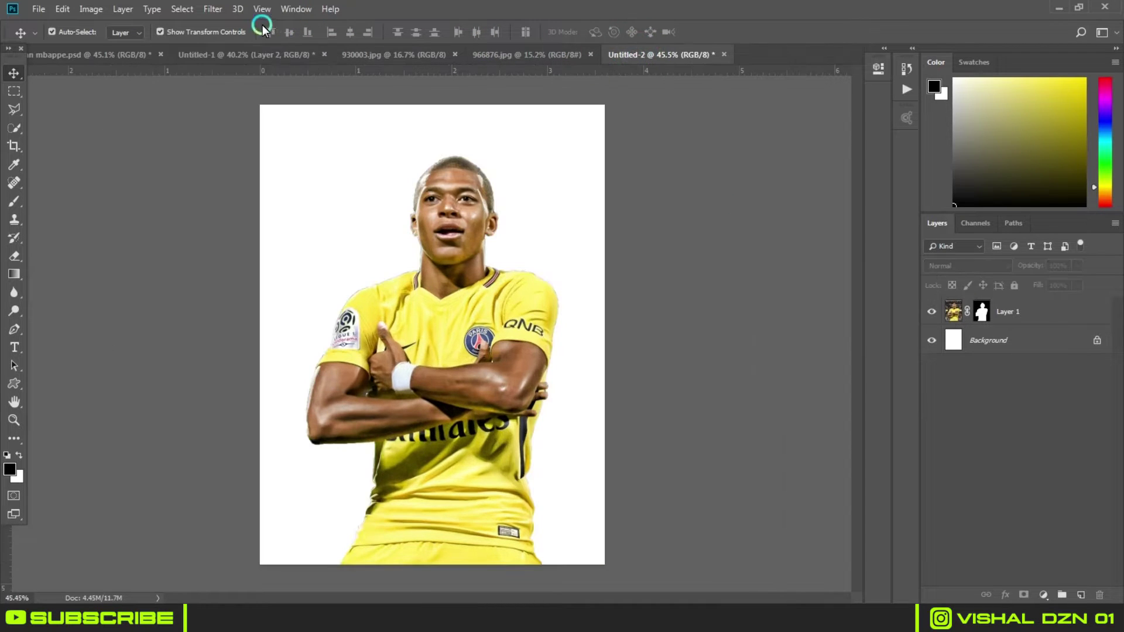
pyautogui.click(228, 54)
pyautogui.moveTo(685, 250); pyautogui.dragTo(408, 245)
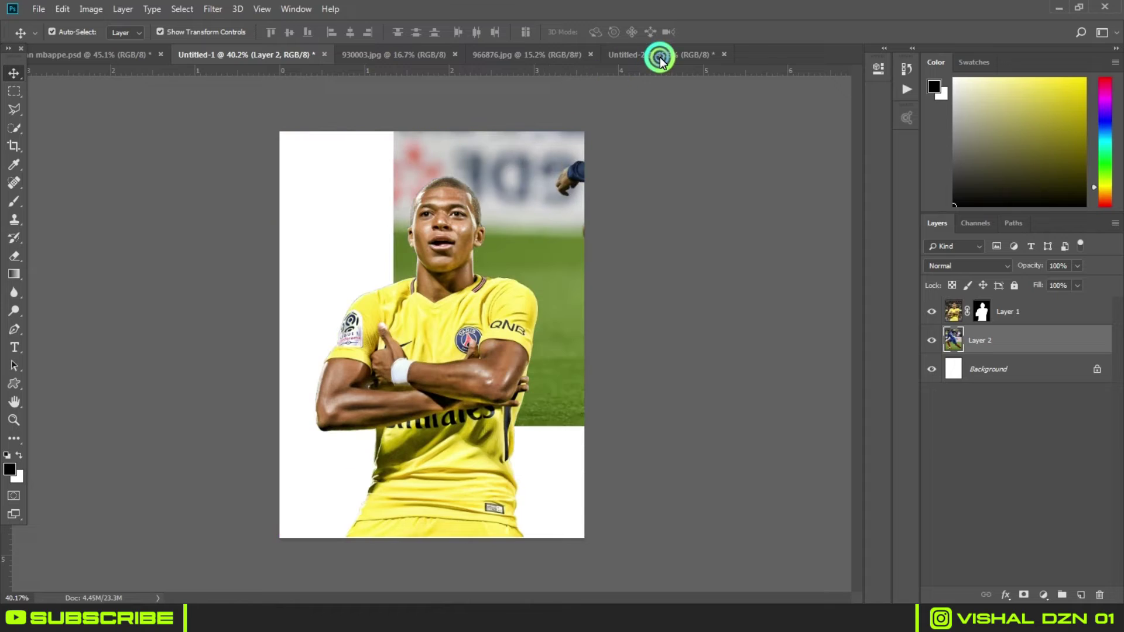
pyautogui.moveTo(1017, 351)
pyautogui.mouseDown()
pyautogui.moveTo(1033, 323)
pyautogui.moveTo(1013, 352)
pyautogui.mouseUp()
pyautogui.moveTo(334, 199)
pyautogui.mouseDown()
pyautogui.moveTo(342, 220)
pyautogui.moveTo(381, 218)
pyautogui.moveTo(368, 216)
pyautogui.mouseUp()
pyautogui.click(702, 266)
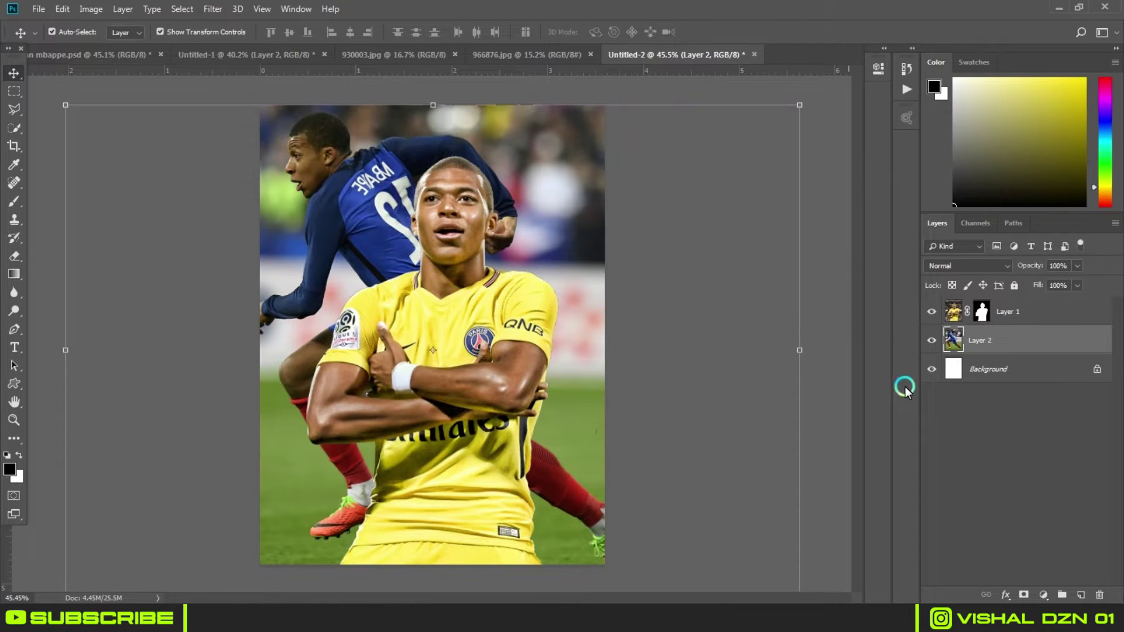
pyautogui.click(1002, 370)
pyautogui.click(704, 193)
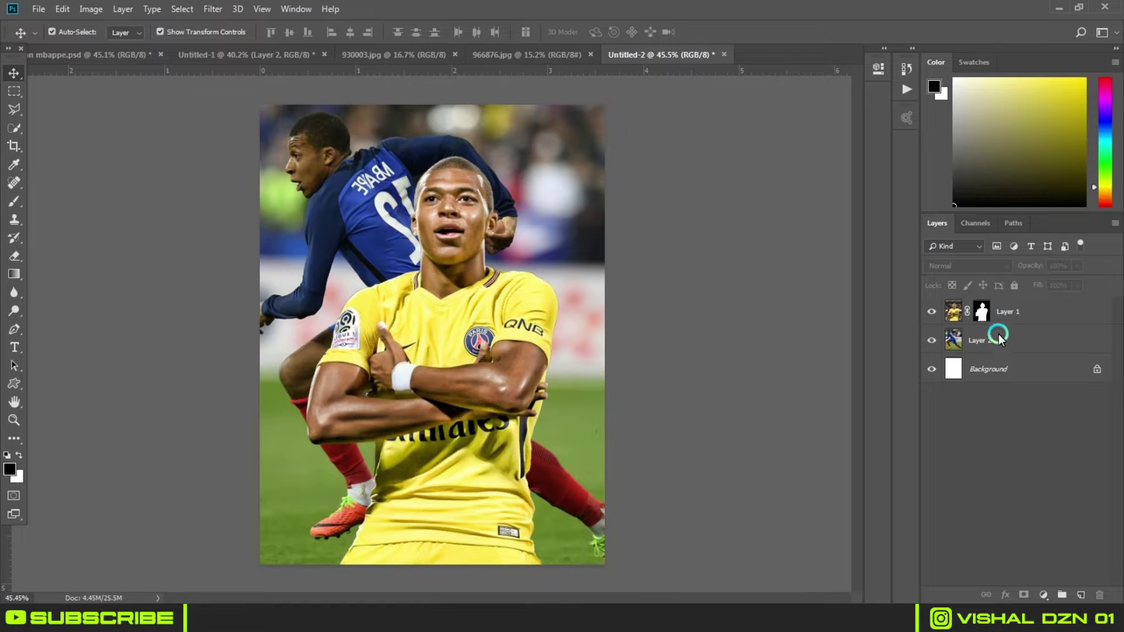
# Step: Draw a tall black rectangle down the page and place it below the player layer
pyautogui.click(16, 382)
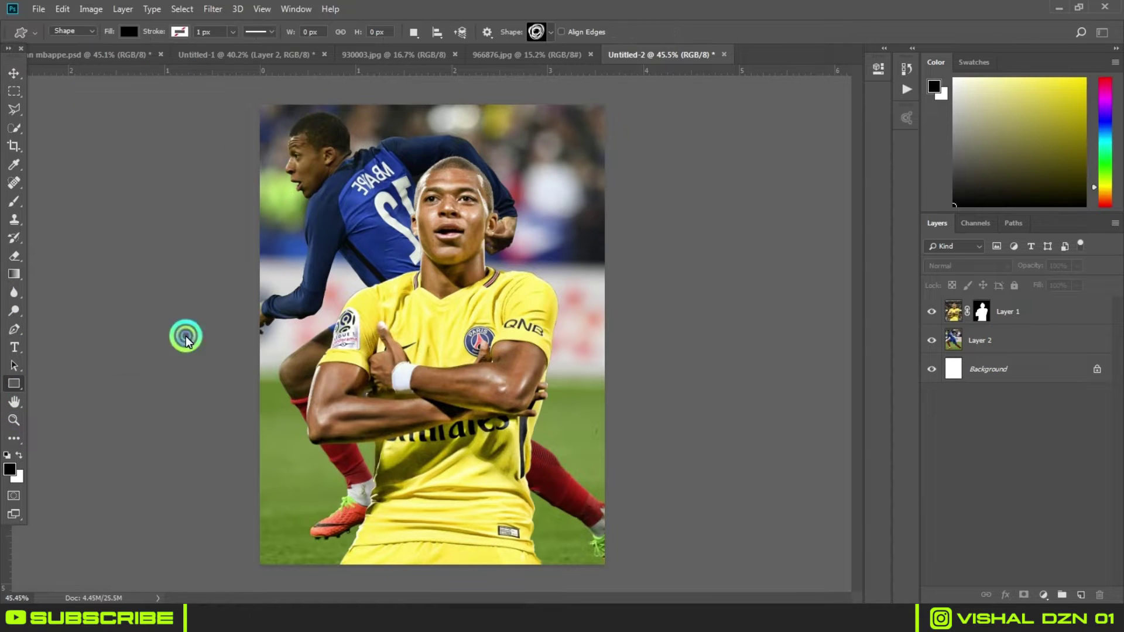
pyautogui.moveTo(424, 91); pyautogui.dragTo(472, 581)
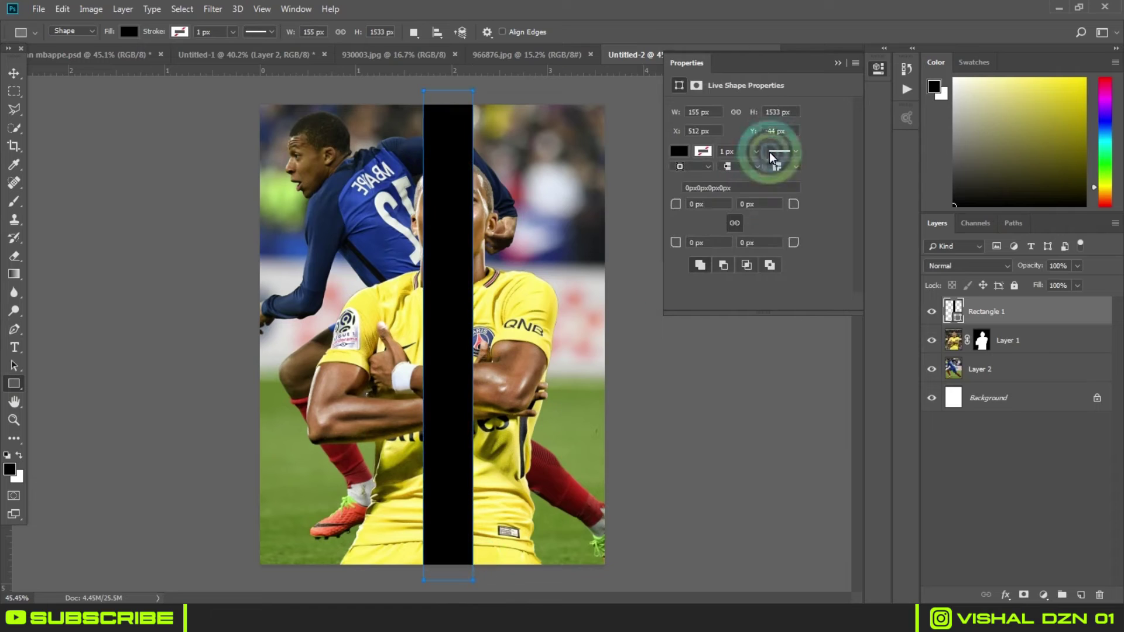
pyautogui.click(855, 71)
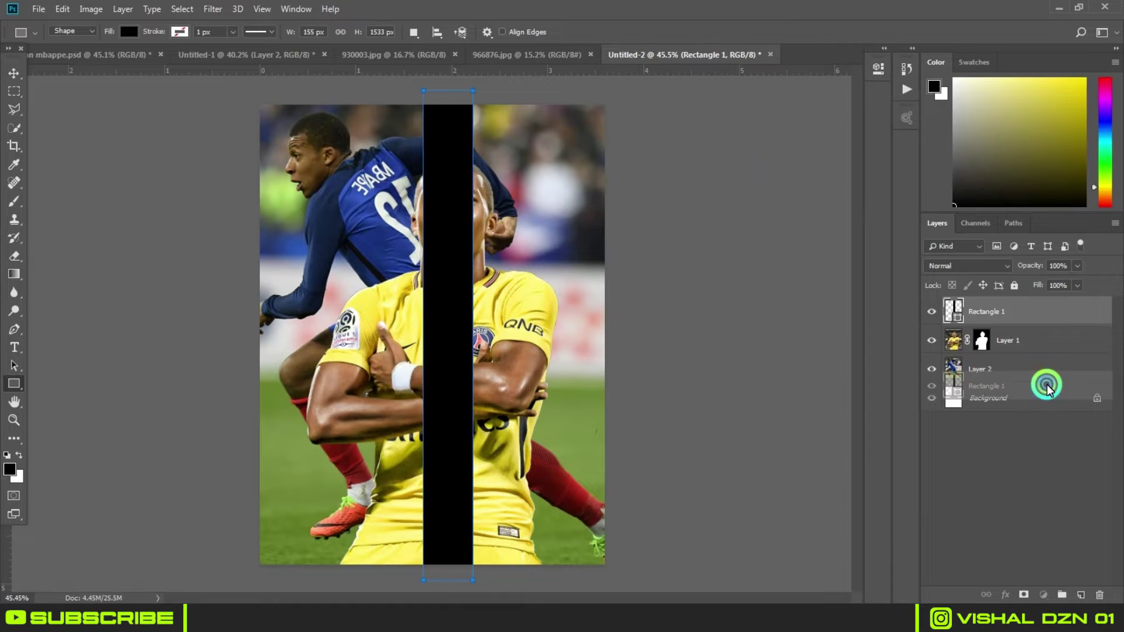
pyautogui.moveTo(1048, 333); pyautogui.dragTo(1030, 354)
# Step: Shift the black bar slightly right and make it narrower
pyautogui.press('v')
pyautogui.moveTo(435, 120)
pyautogui.mouseDown()
pyautogui.moveTo(455, 128)
pyautogui.moveTo(446, 127)
pyautogui.mouseUp()
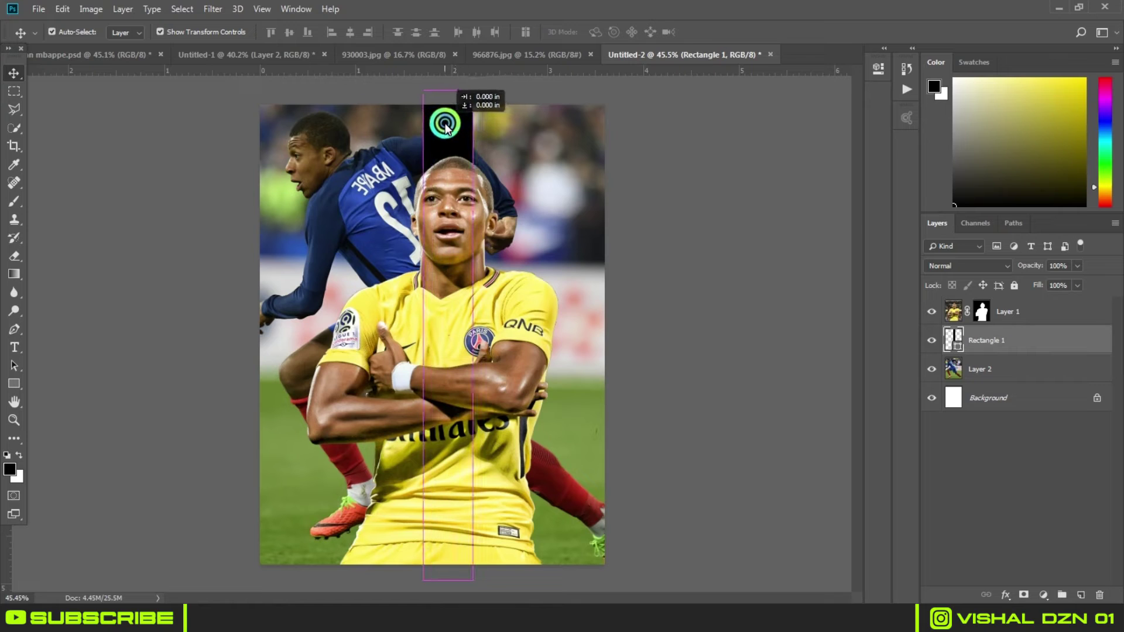
pyautogui.hotkey('ctrl', 't')
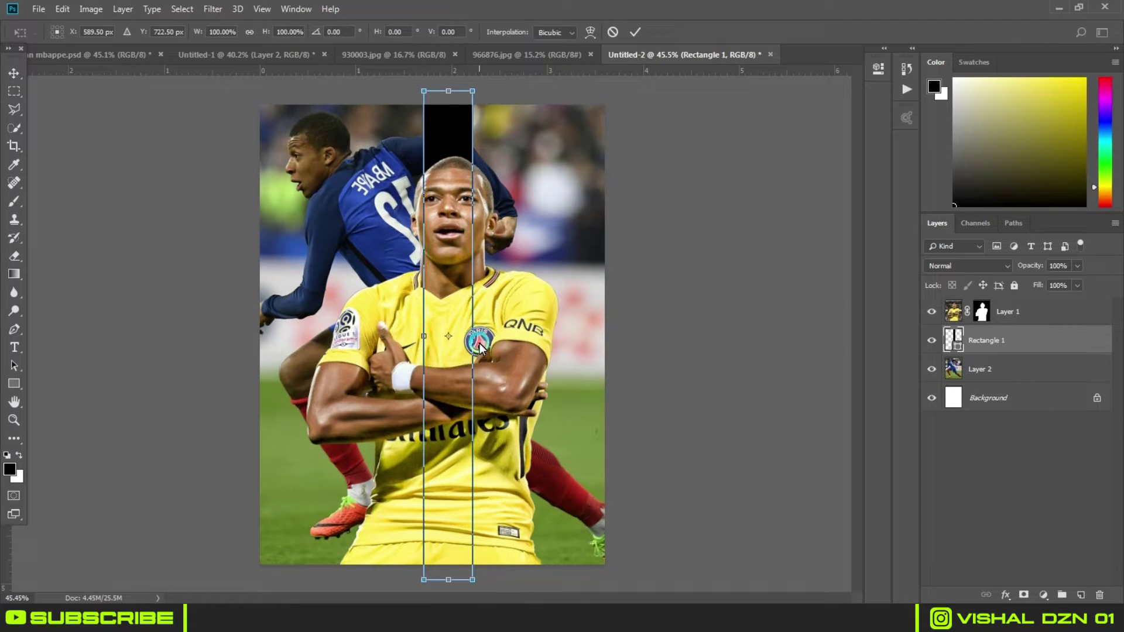
pyautogui.moveTo(476, 343); pyautogui.dragTo(475, 345)
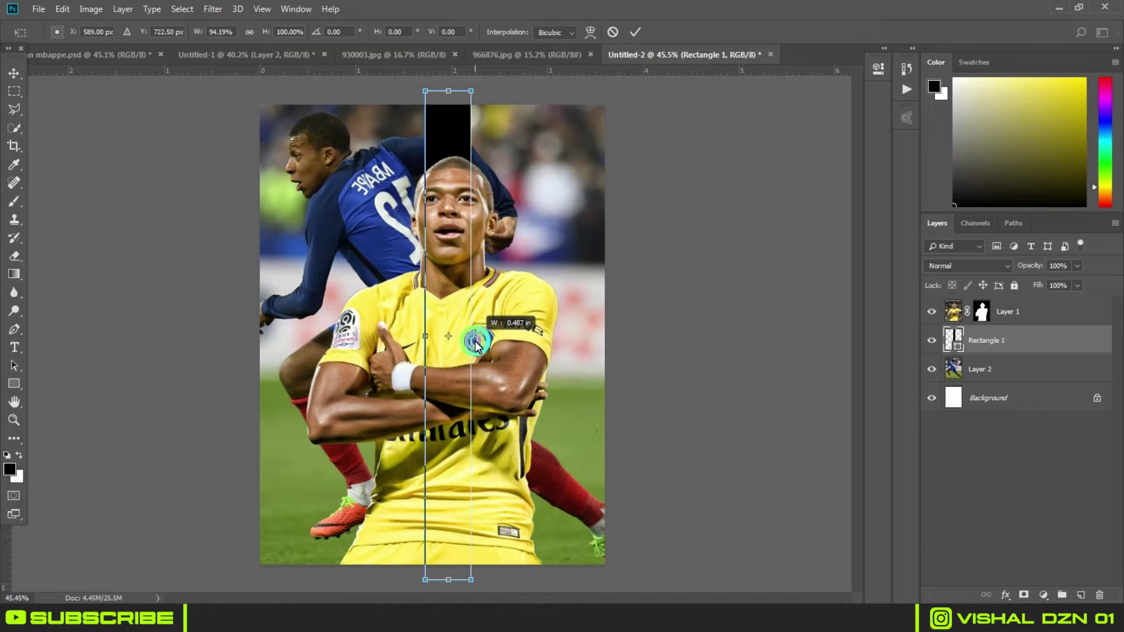
pyautogui.press('Return')
pyautogui.click(702, 233)
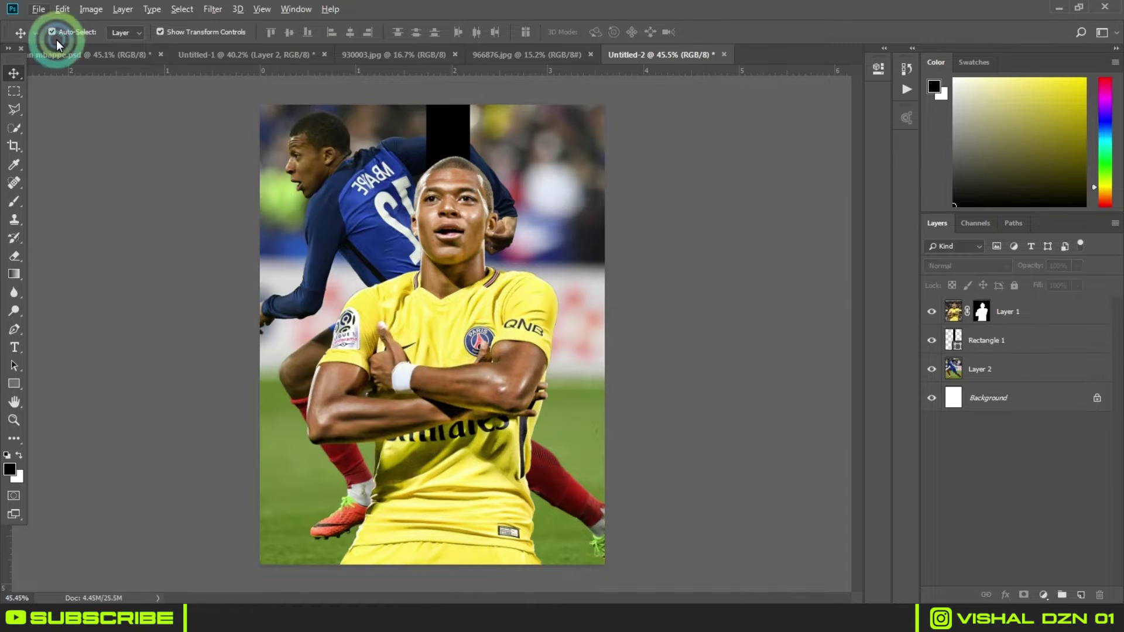
# Step: Add a layer mask to the blue-kit photo layer
pyautogui.click(117, 55)
pyautogui.click(655, 54)
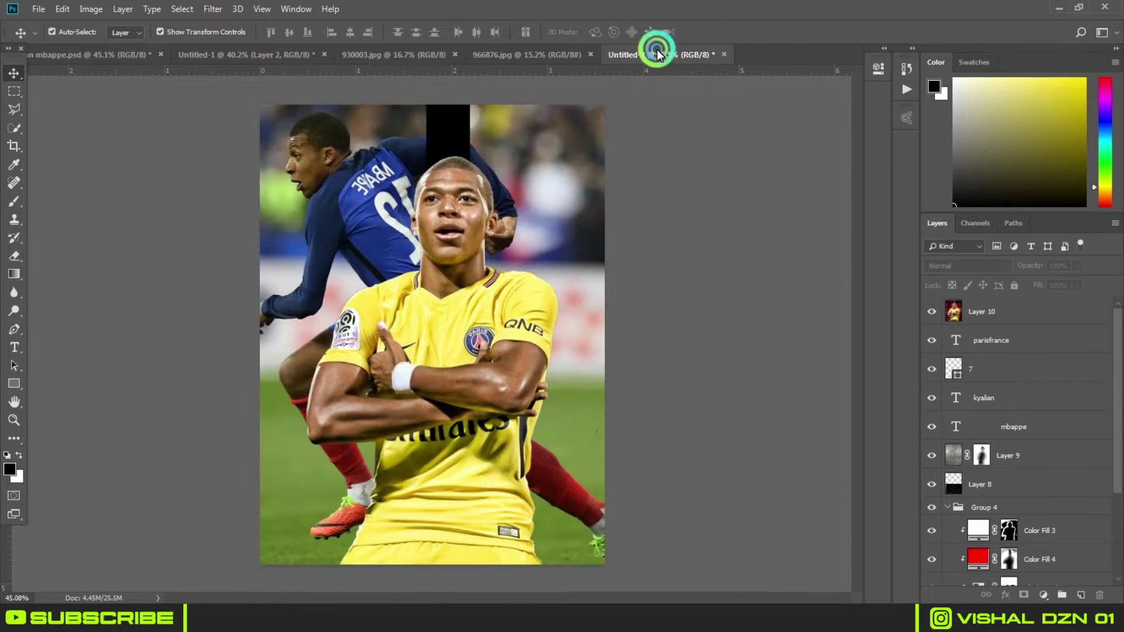
pyautogui.click(1012, 340)
pyautogui.click(1011, 376)
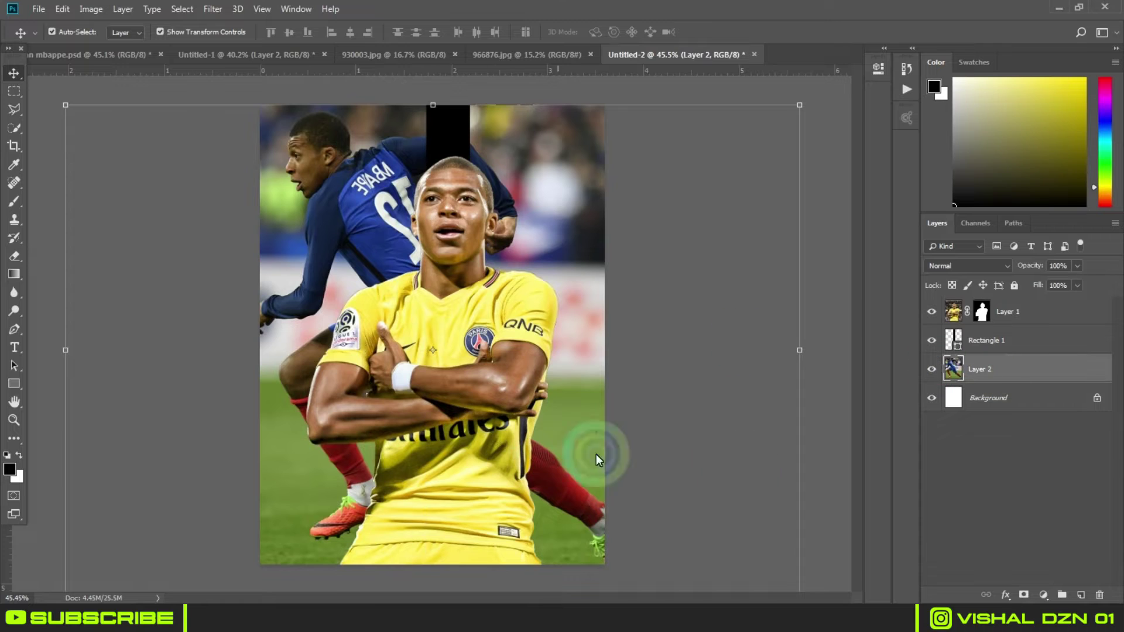
pyautogui.click(1022, 593)
# Step: Make a rectangular marquee selection of the right half of the image
pyautogui.press('m')
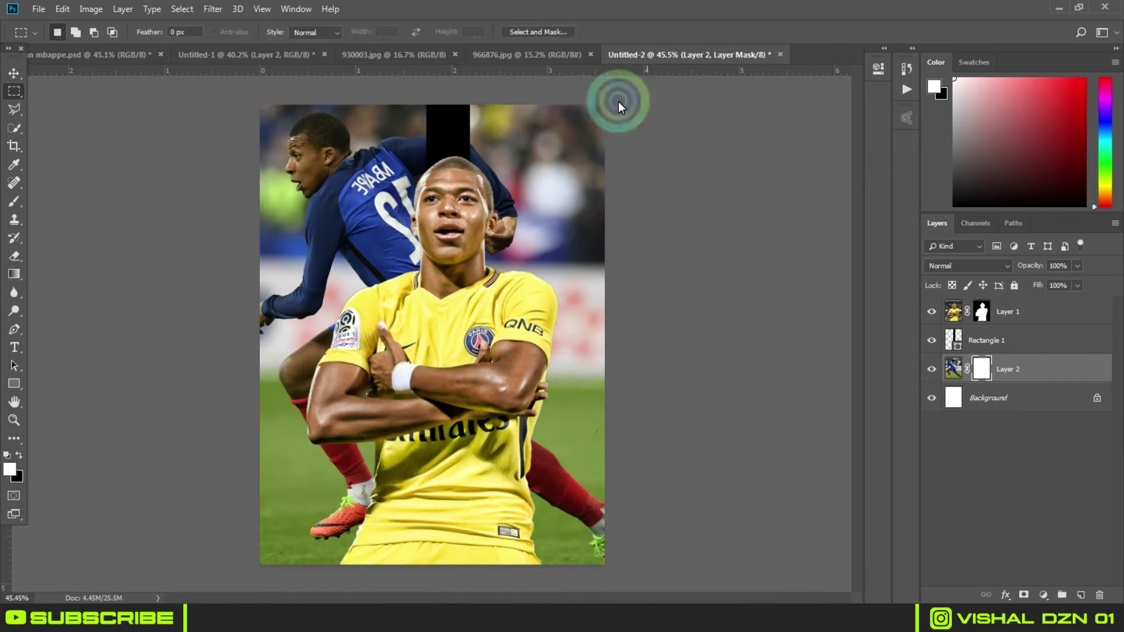
pyautogui.moveTo(234, 91); pyautogui.dragTo(408, 365)
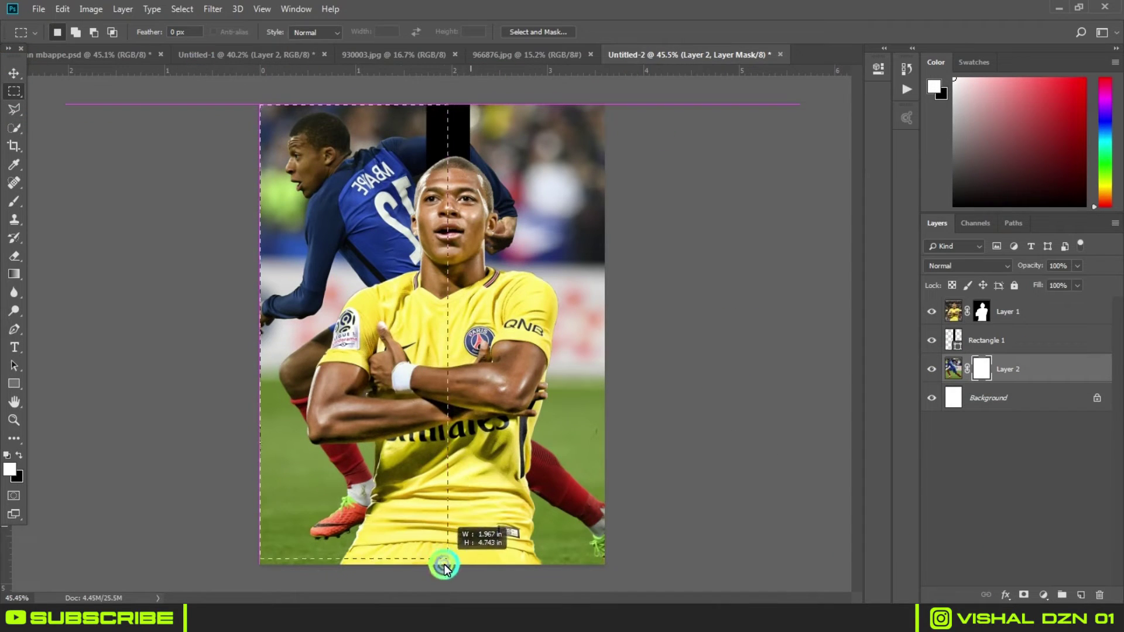
pyautogui.moveTo(445, 562); pyautogui.dragTo(436, 582)
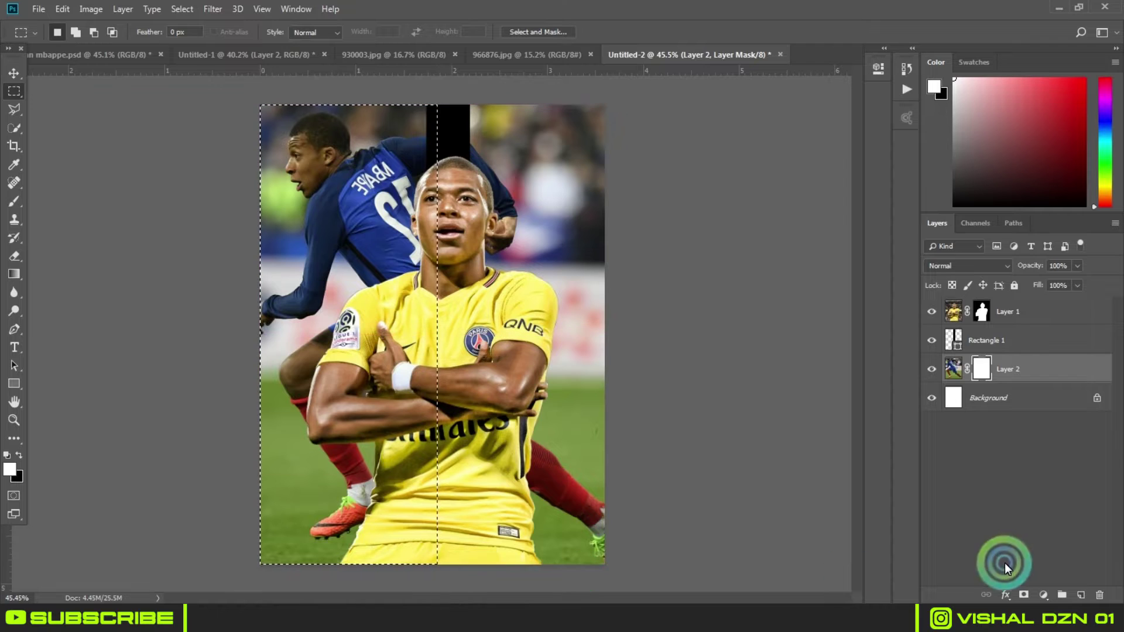
pyautogui.click(1022, 594)
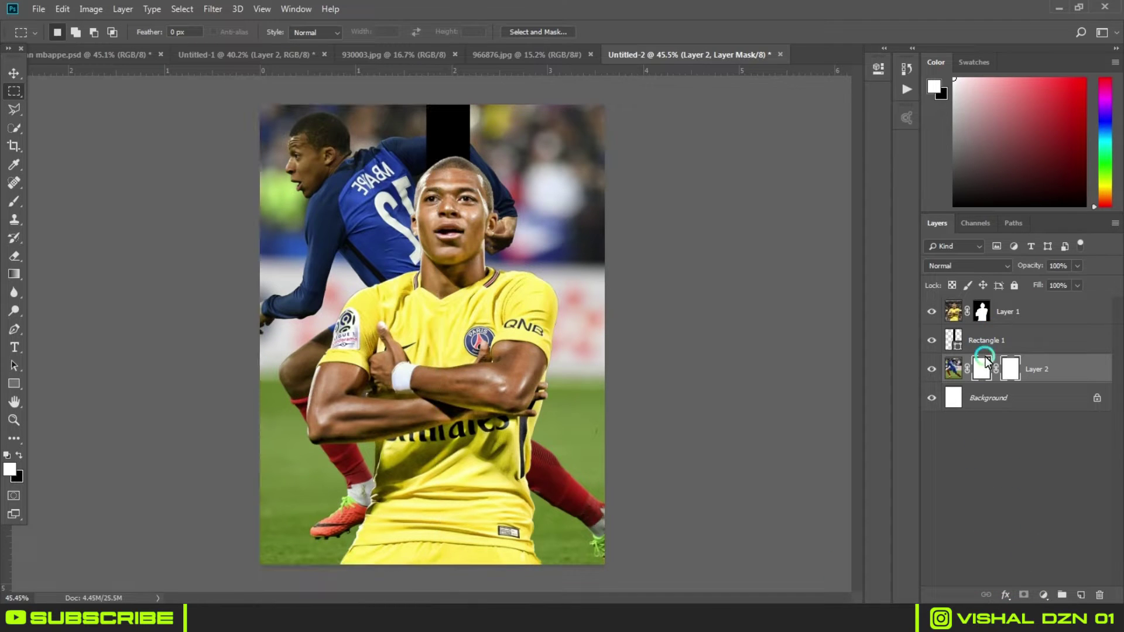
pyautogui.hotkey('ctrl', 'z')
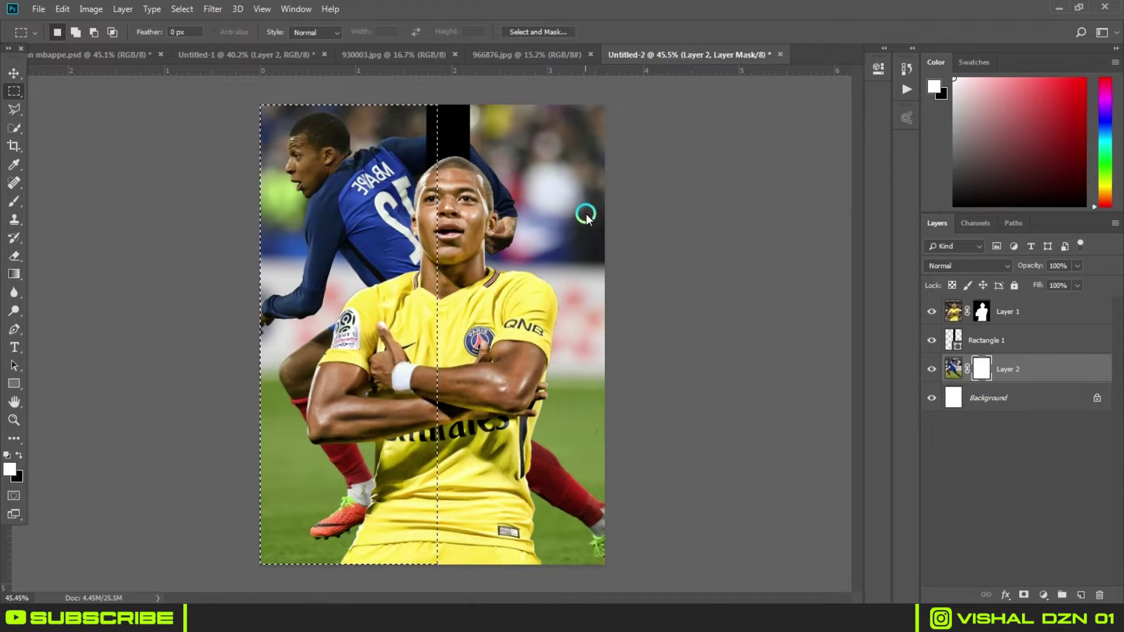
pyautogui.moveTo(644, 101); pyautogui.dragTo(441, 592)
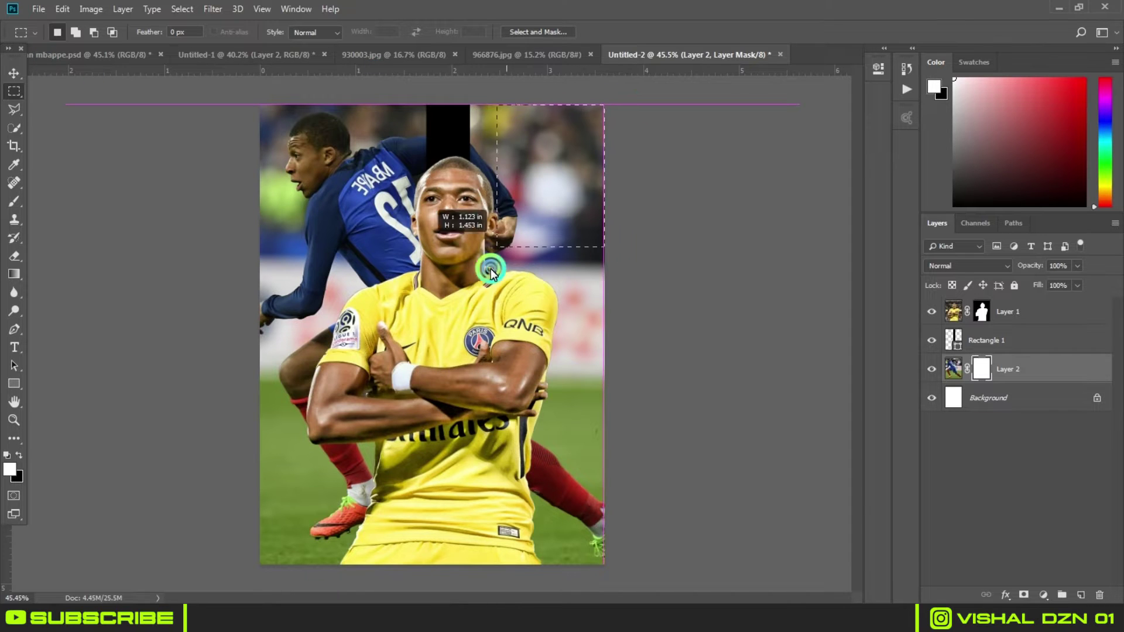
# Step: Set up a black brush at full opacity and test painting on the mask
pyautogui.click(14, 201)
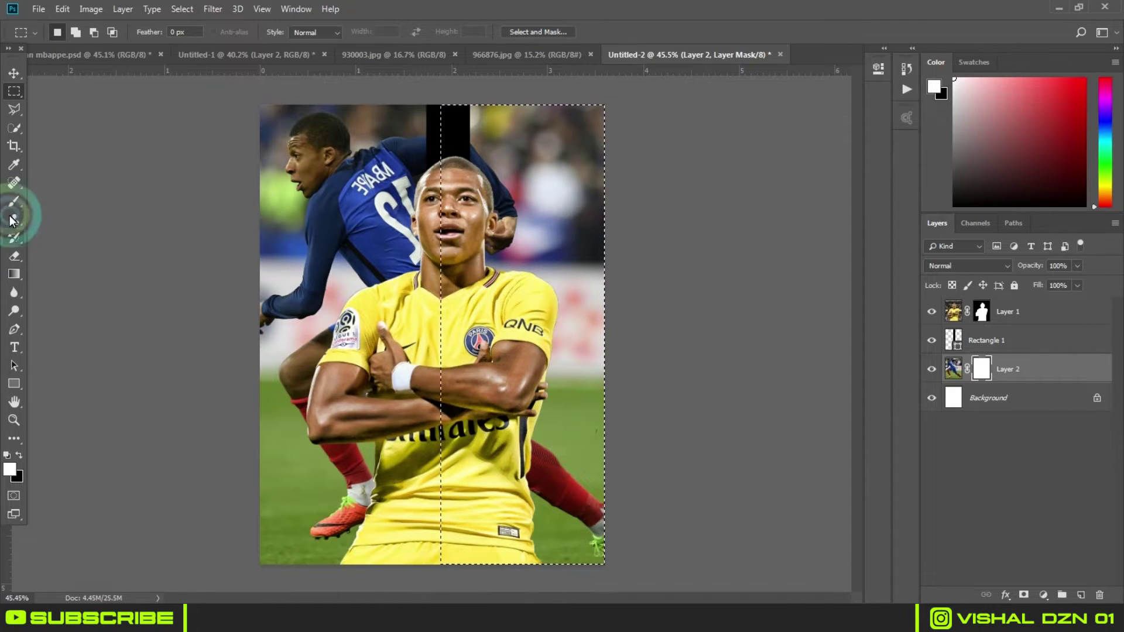
pyautogui.click(20, 458)
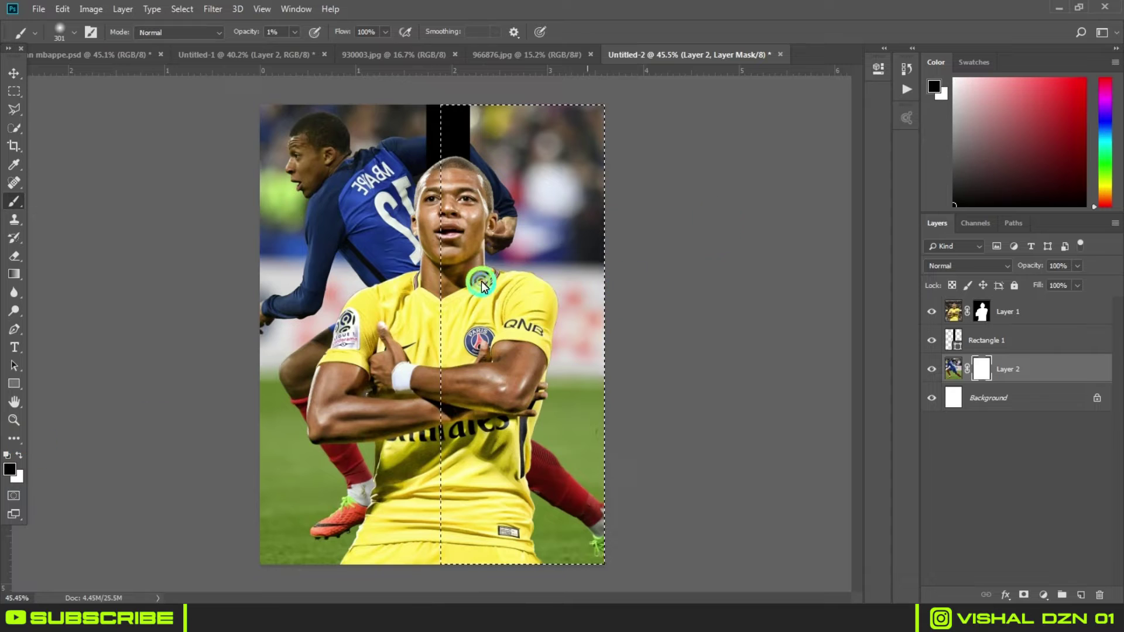
pyautogui.click(20, 457)
pyautogui.scroll(-1, 553, 315)
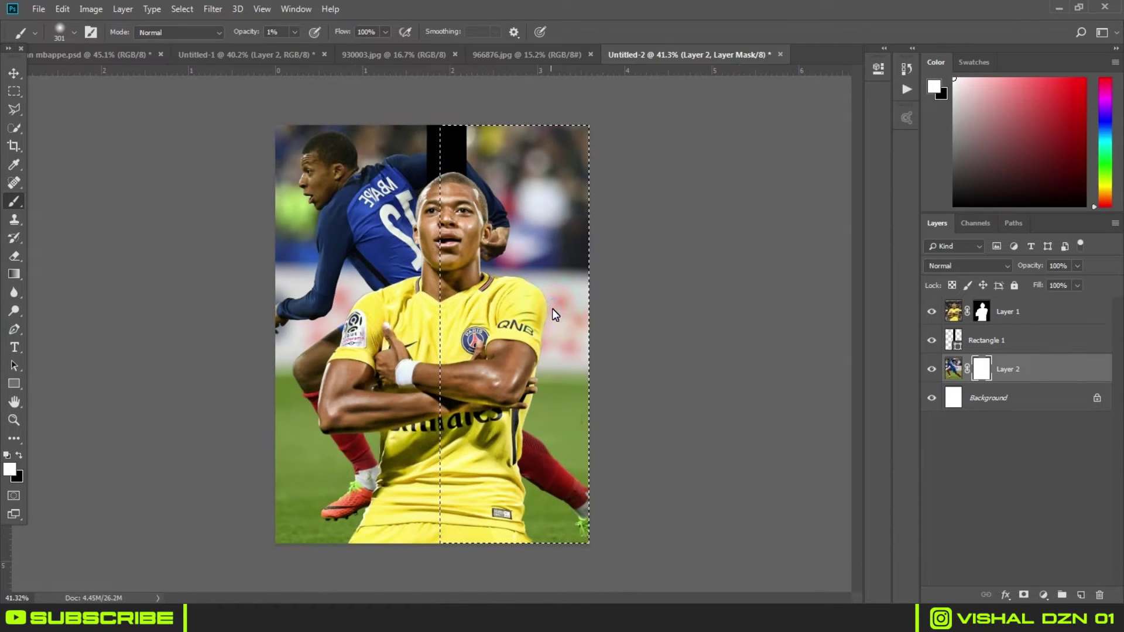
pyautogui.click(475, 202)
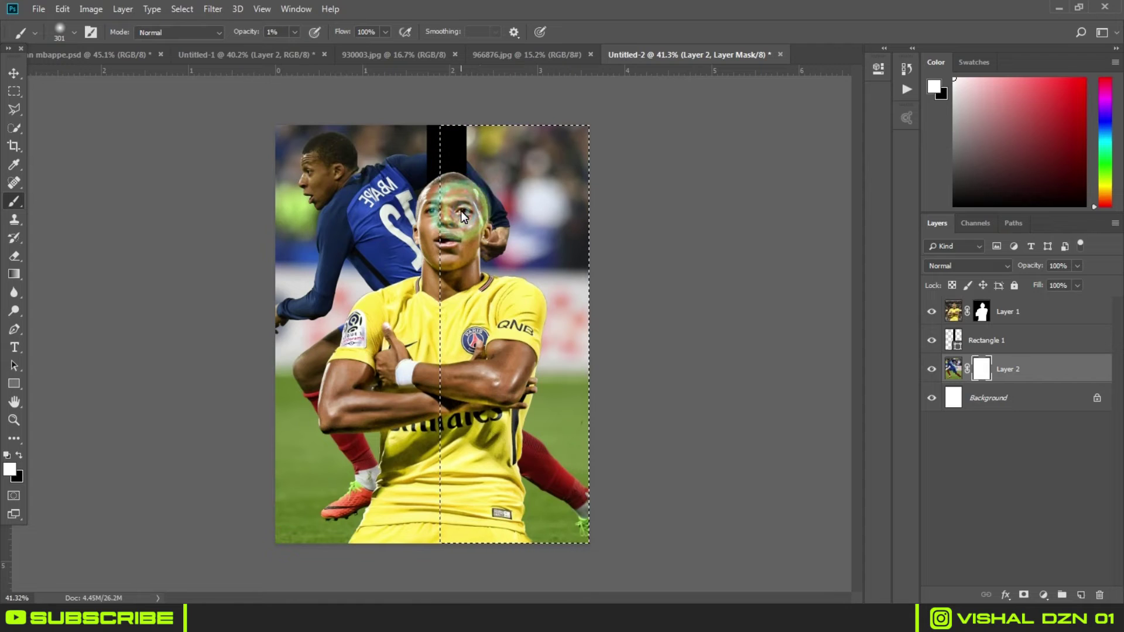
pyautogui.click(931, 369)
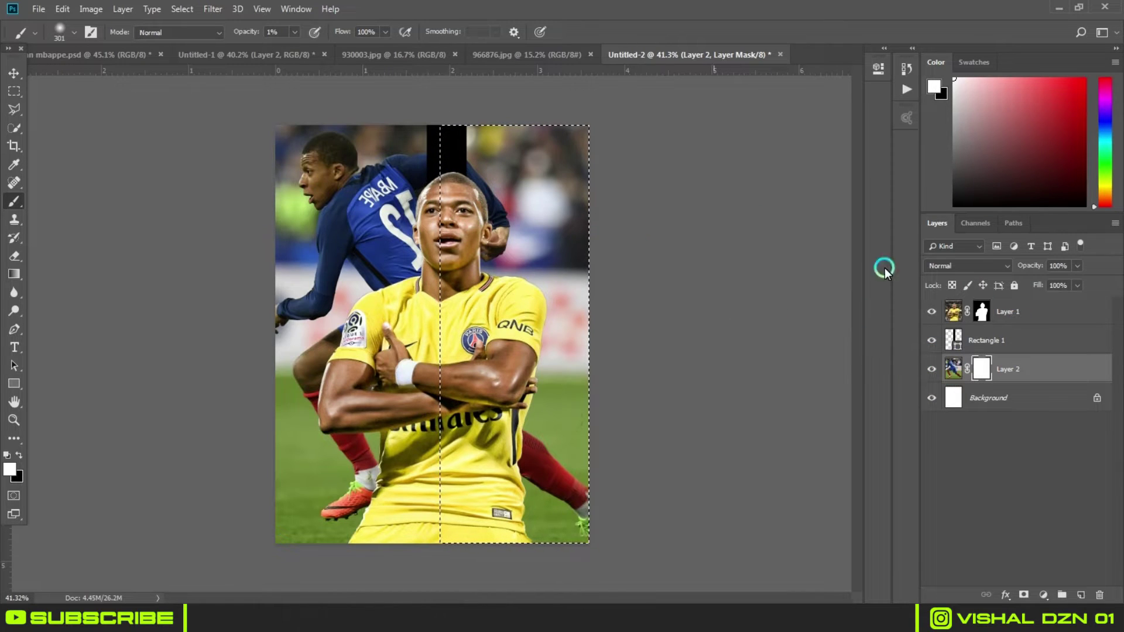
pyautogui.click(20, 455)
pyautogui.click(272, 25)
pyautogui.moveTo(545, 147)
pyautogui.mouseDown()
pyautogui.moveTo(522, 237)
pyautogui.moveTo(533, 188)
pyautogui.moveTo(562, 163)
pyautogui.mouseUp()
# Step: Paint out the photo's right side with a hard round brush, then deselect
pyautogui.click(91, 32)
pyautogui.click(715, 114)
pyautogui.click(822, 85)
pyautogui.moveTo(489, 167)
pyautogui.mouseDown()
pyautogui.moveTo(560, 150)
pyautogui.moveTo(494, 132)
pyautogui.mouseUp()
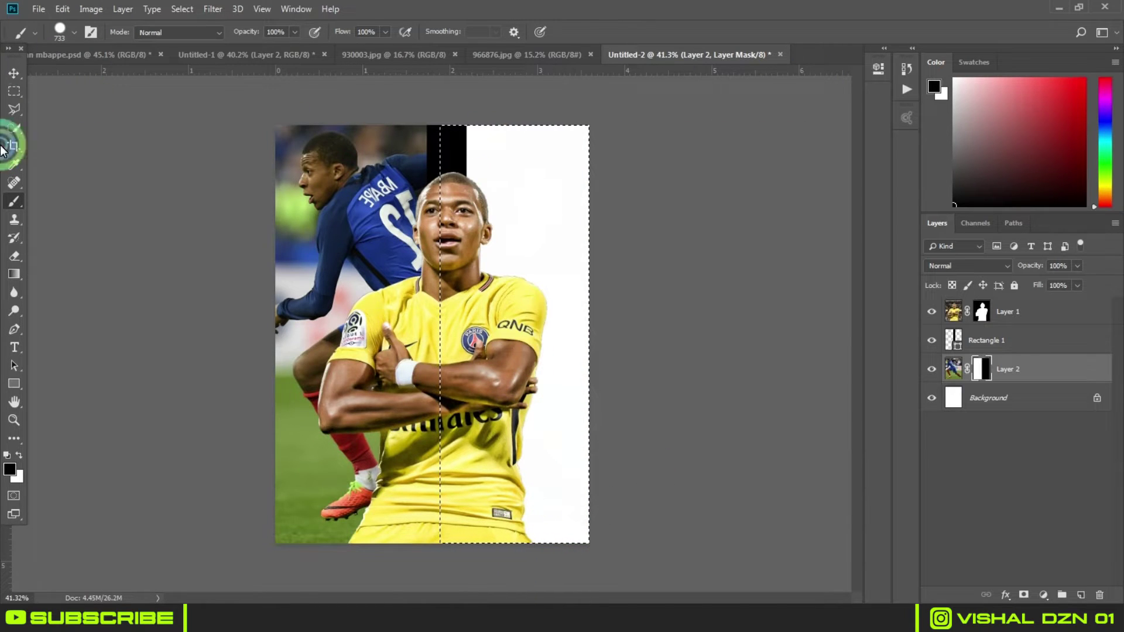
pyautogui.click(14, 73)
pyautogui.hotkey('ctrl', 'd')
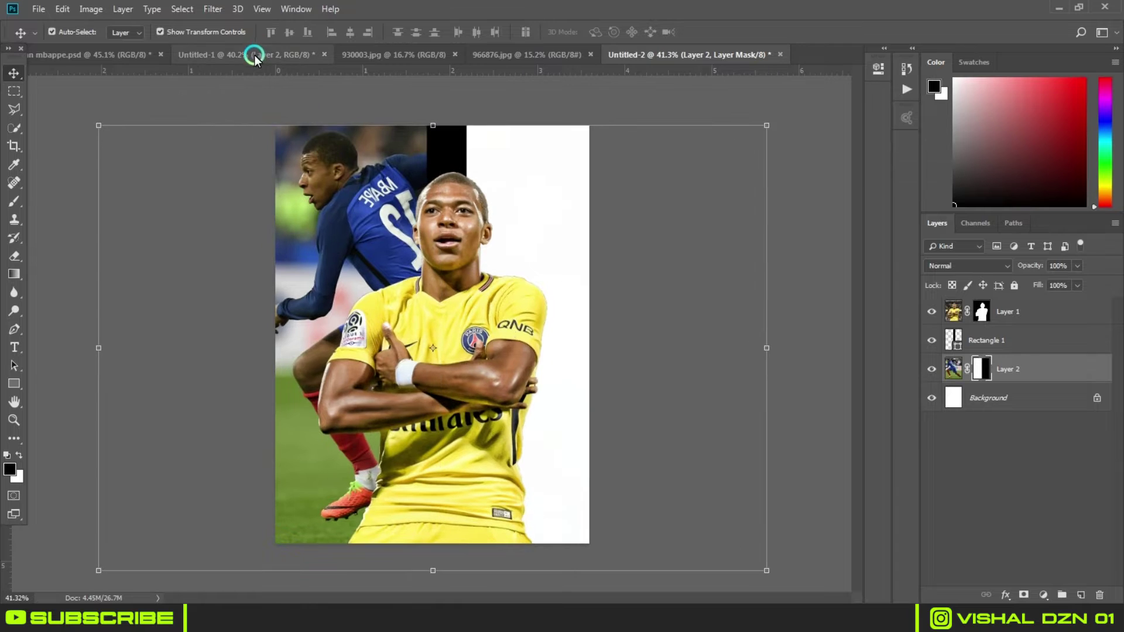
# Step: Bring the red-kit Monaco photo 930003.jpg into the poster document
pyautogui.click(255, 55)
pyautogui.click(394, 55)
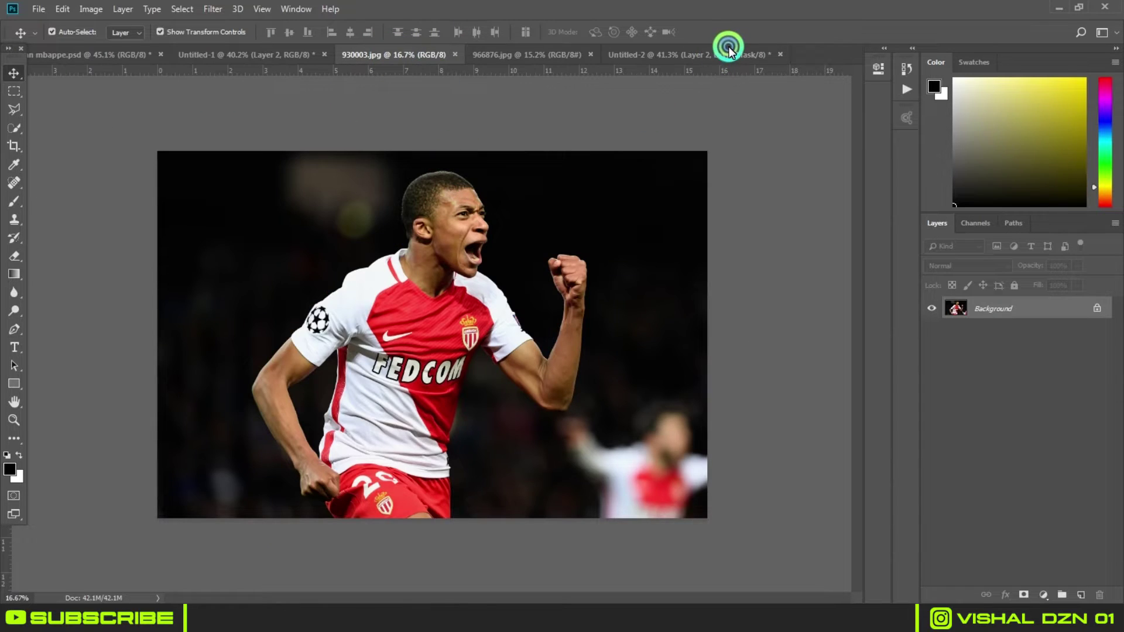
pyautogui.moveTo(729, 50); pyautogui.dragTo(532, 246)
pyautogui.click(1027, 383)
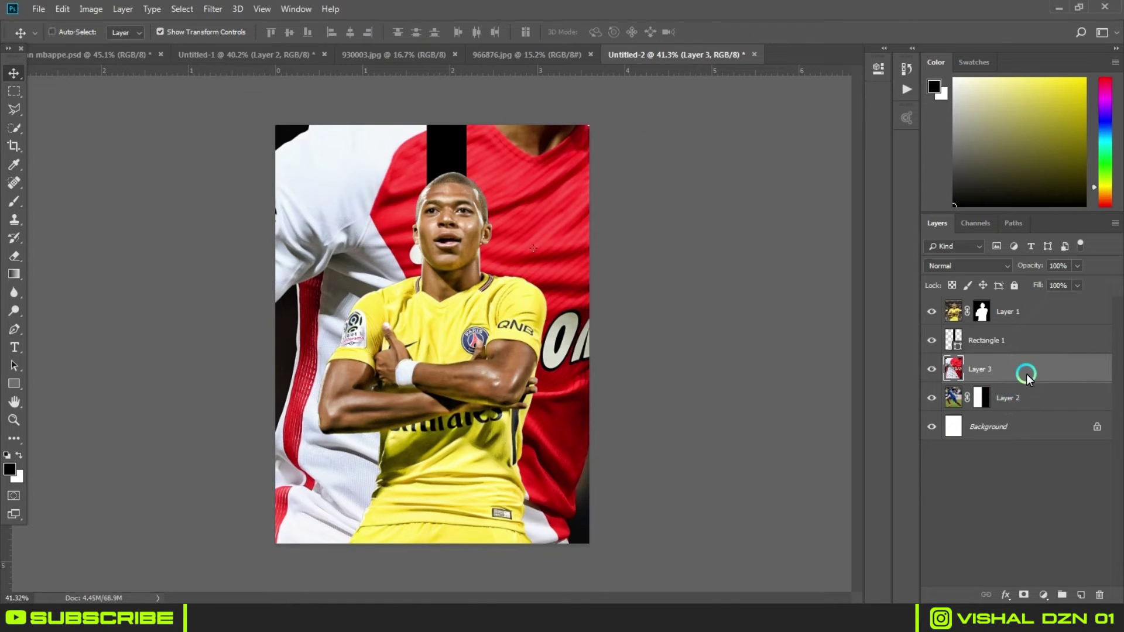
# Step: Shrink the Monaco photo to about 40% and apply the resize
pyautogui.hotkey('ctrl', 't')
pyautogui.hotkey('ctrl', '0')
pyautogui.moveTo(796, 81); pyautogui.dragTo(600, 173)
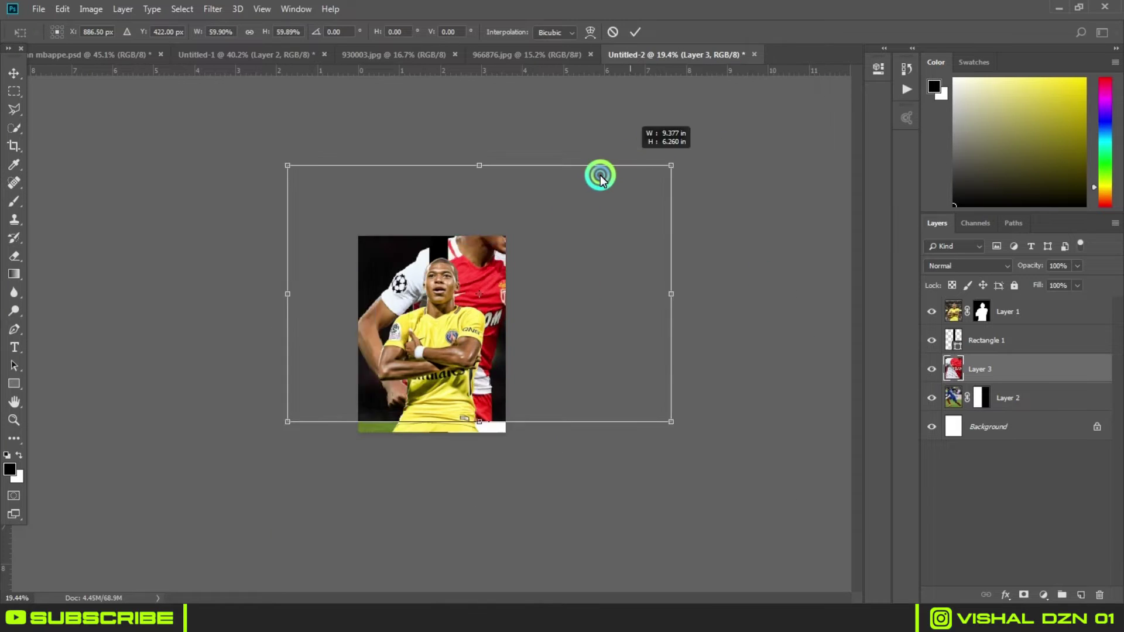
pyautogui.hotkey('ctrl', '0')
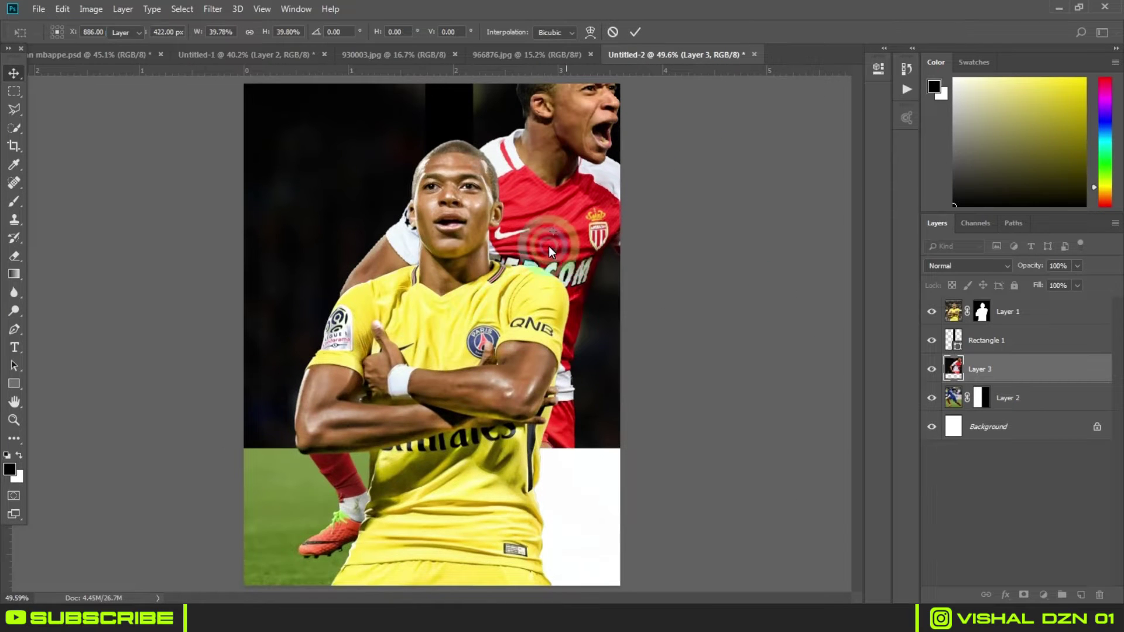
pyautogui.press('Return')
pyautogui.hotkey('ctrl', '-')
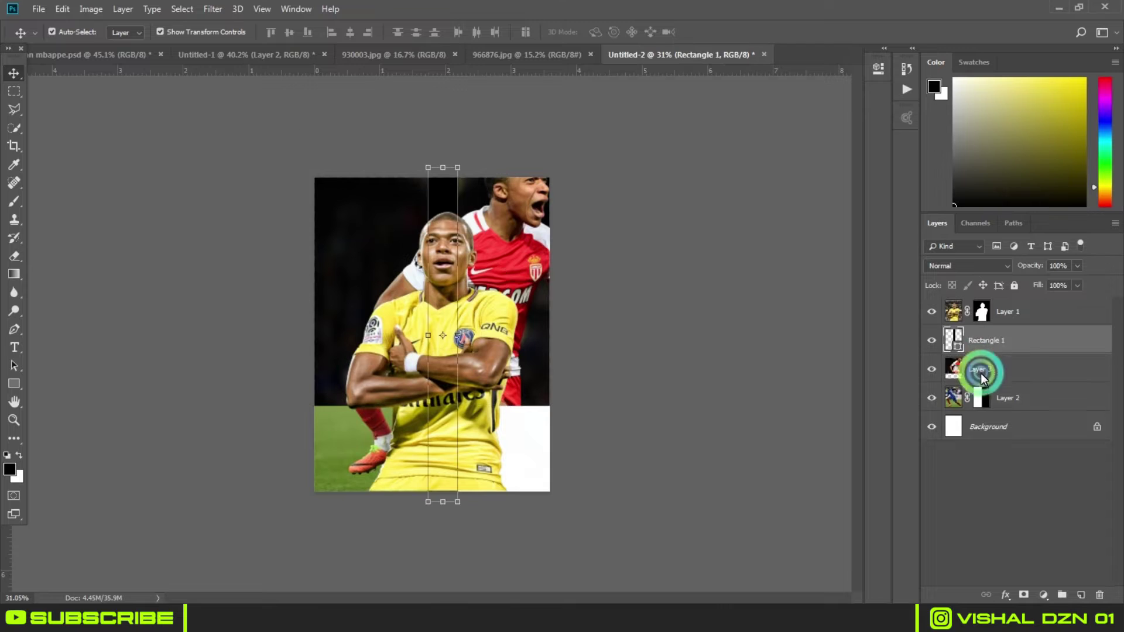
# Step: Move the Monaco photo below the blue-kit photo, enlarging and shifting it into place
pyautogui.moveTo(1004, 370); pyautogui.dragTo(1029, 401)
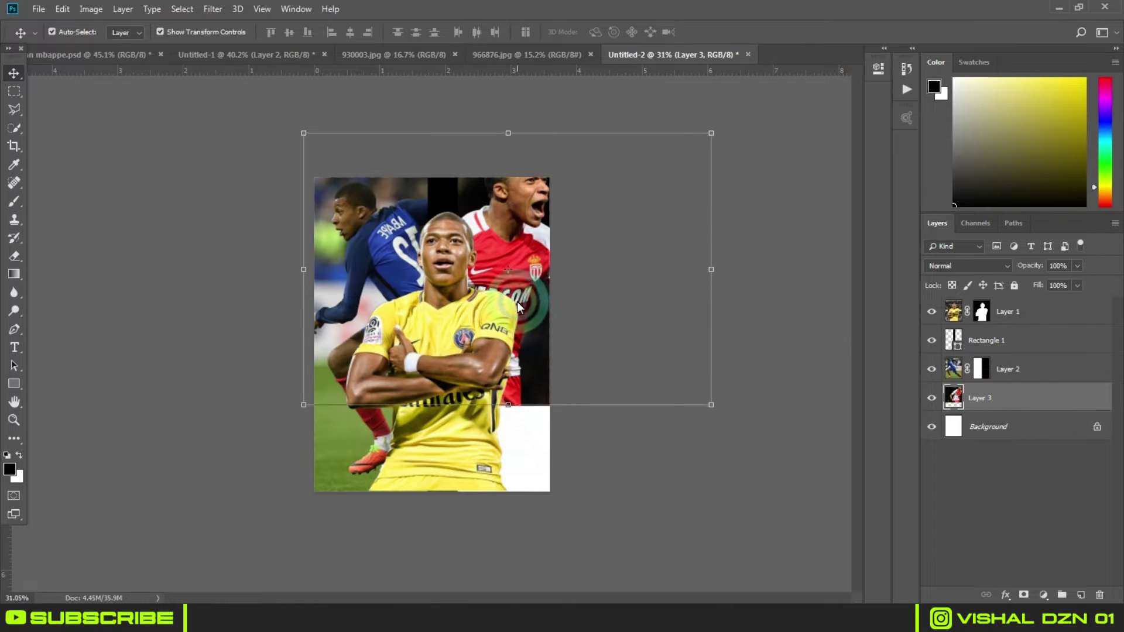
pyautogui.moveTo(534, 331); pyautogui.dragTo(534, 375)
pyautogui.click(708, 433)
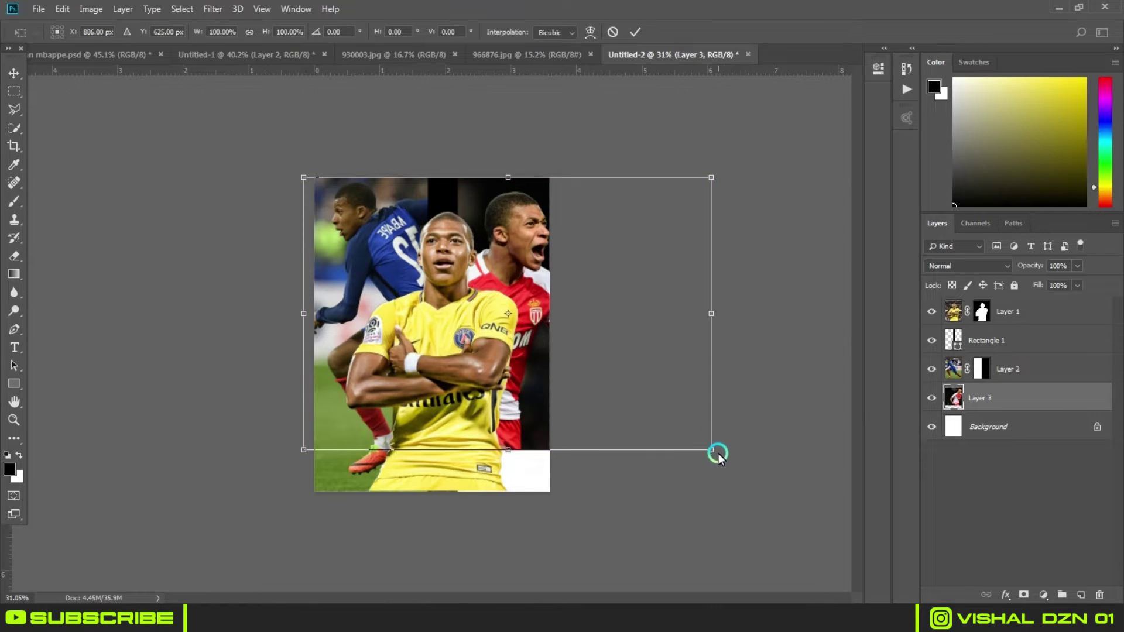
pyautogui.moveTo(717, 455); pyautogui.dragTo(775, 492)
pyautogui.moveTo(635, 429); pyautogui.dragTo(586, 431)
pyautogui.moveTo(723, 189); pyautogui.dragTo(726, 178)
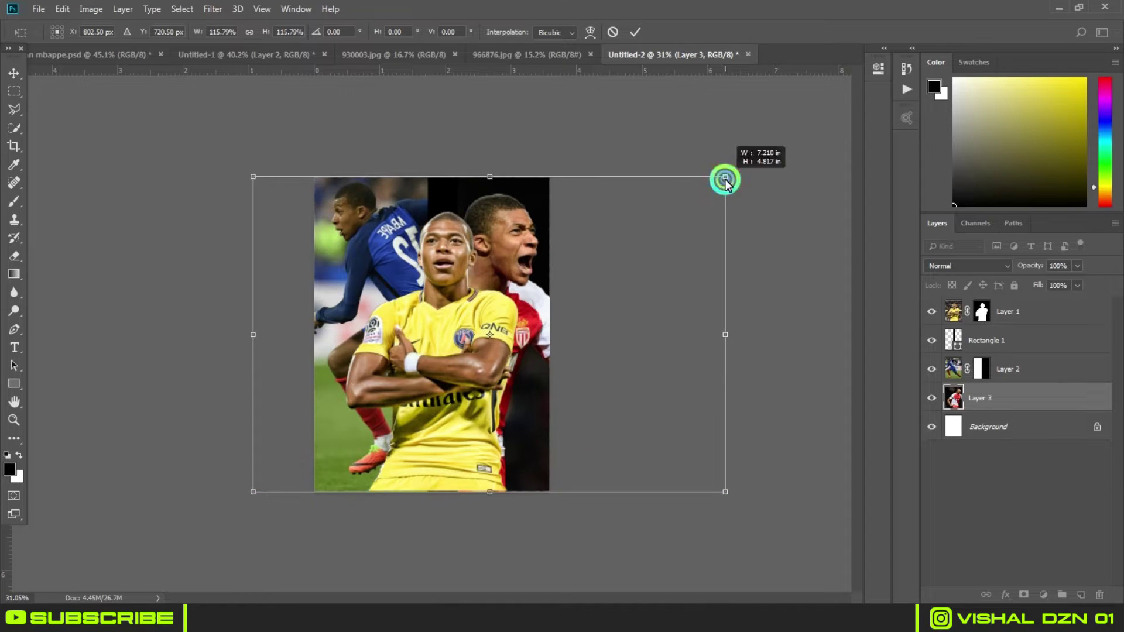
pyautogui.moveTo(627, 259); pyautogui.dragTo(629, 263)
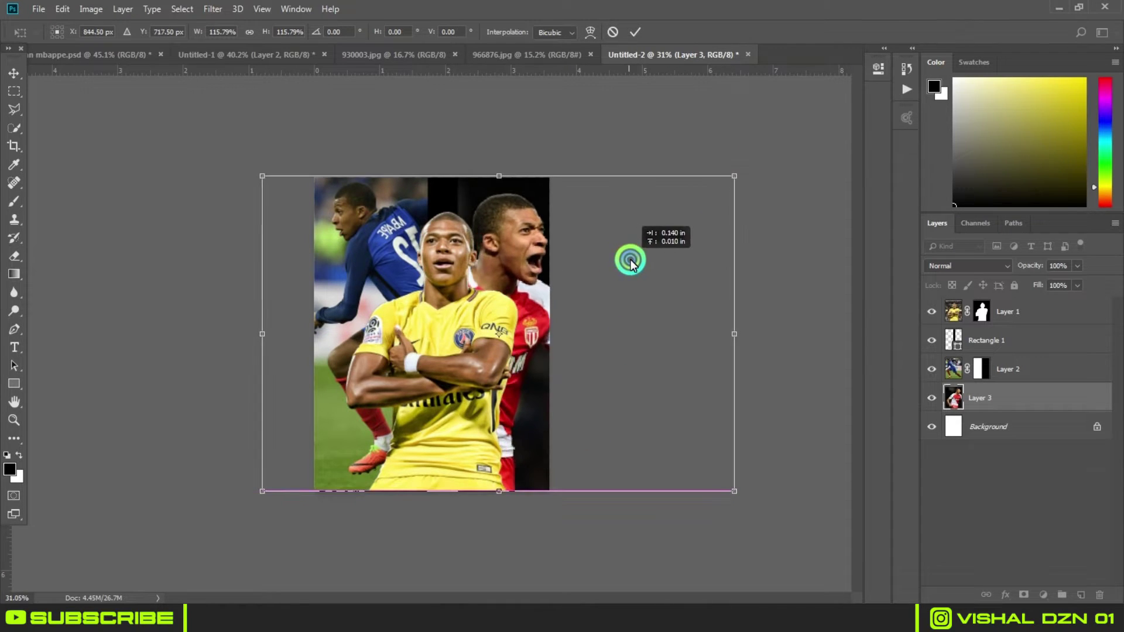
pyautogui.click(634, 32)
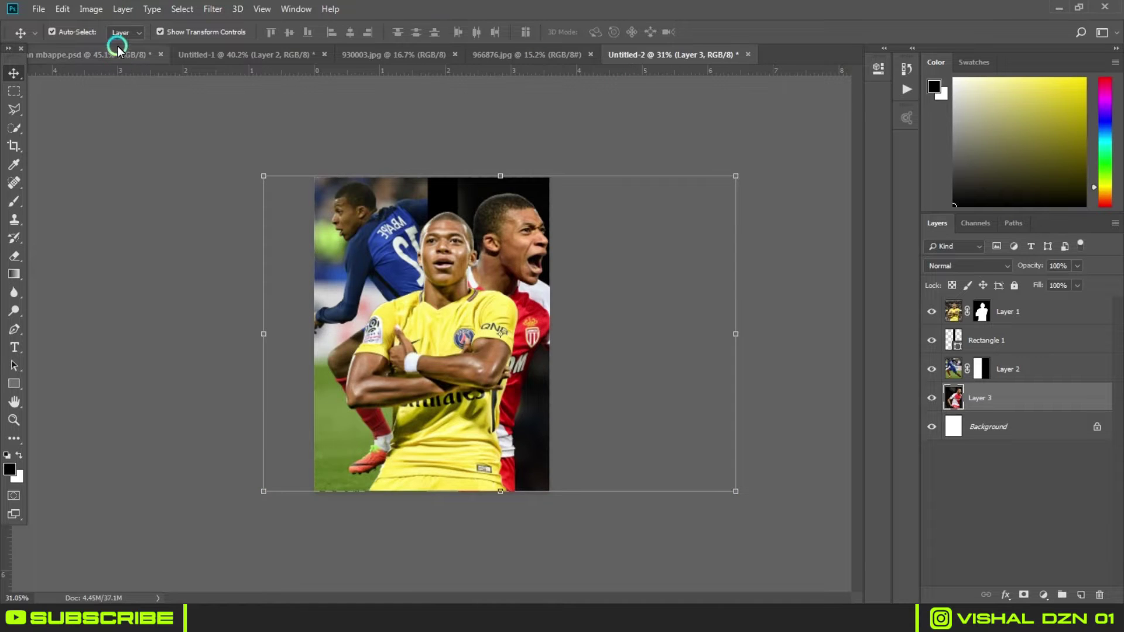
# Step: Compare with the reference, then scale the Monaco photo to about 104% and apply
pyautogui.click(114, 54)
pyautogui.click(698, 55)
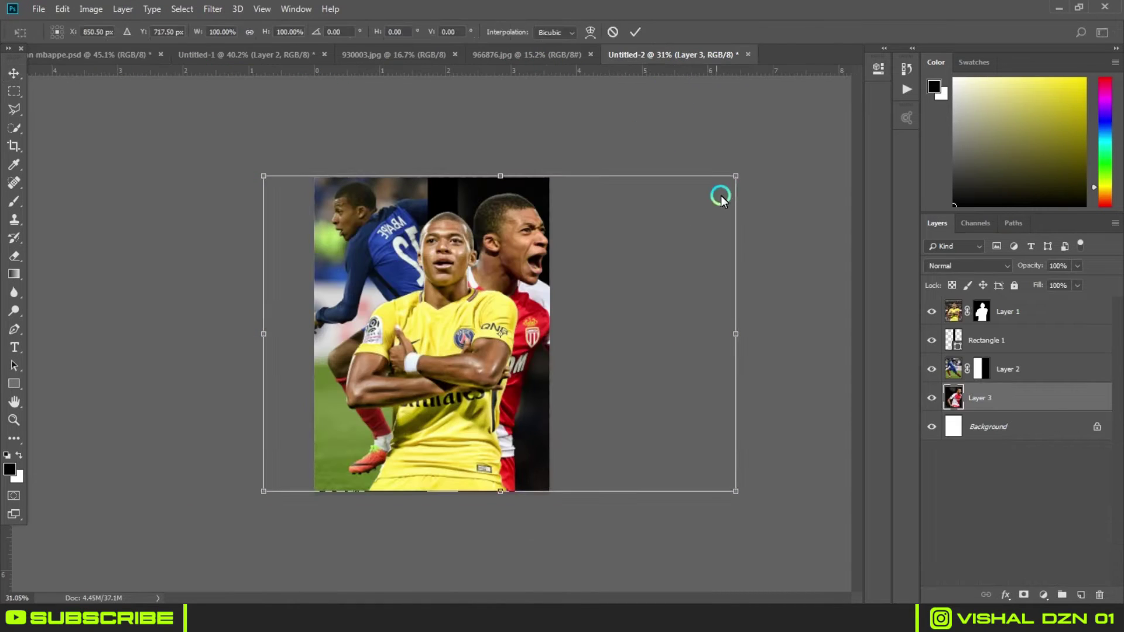
pyautogui.moveTo(729, 180); pyautogui.dragTo(738, 171)
pyautogui.moveTo(590, 252); pyautogui.dragTo(586, 259)
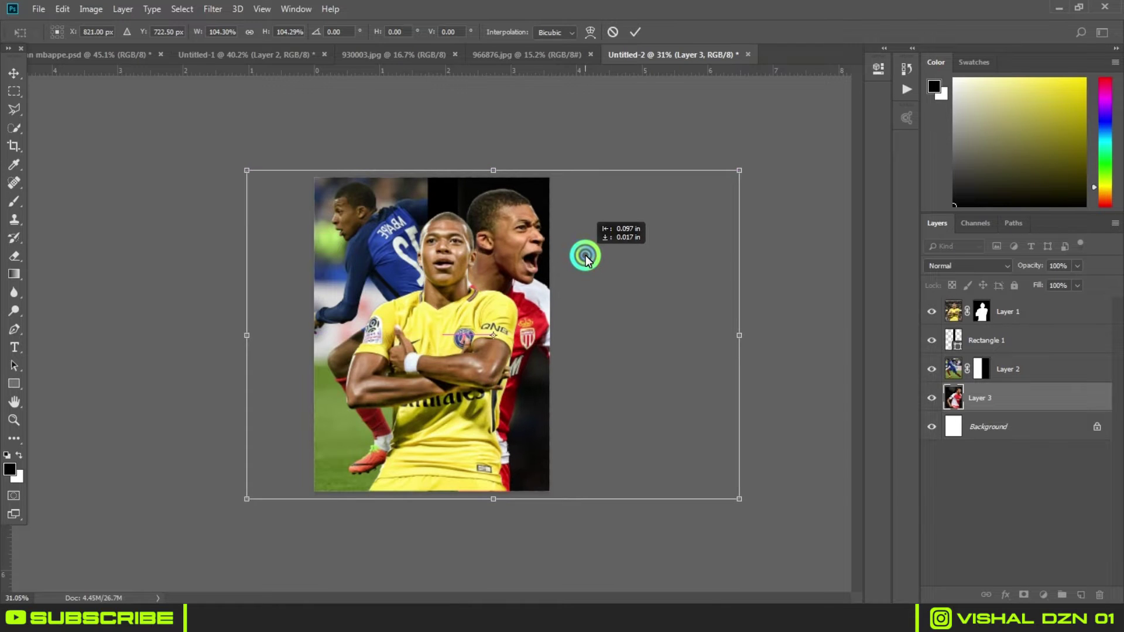
pyautogui.press('Return')
pyautogui.hotkey('ctrl', '0')
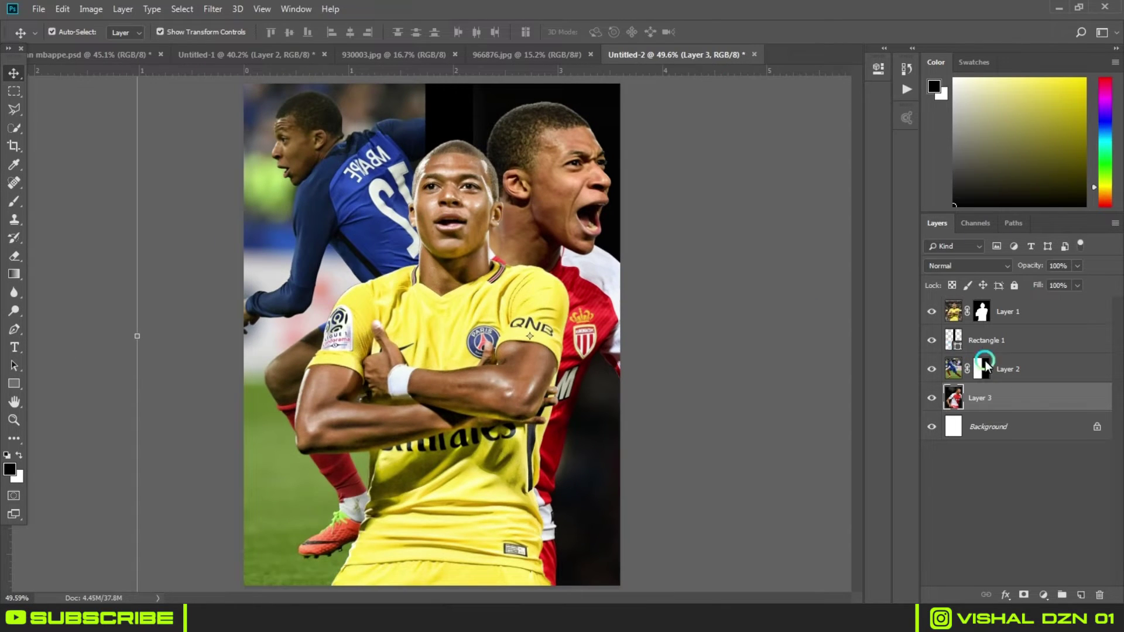
pyautogui.click(956, 343)
pyautogui.click(1013, 383)
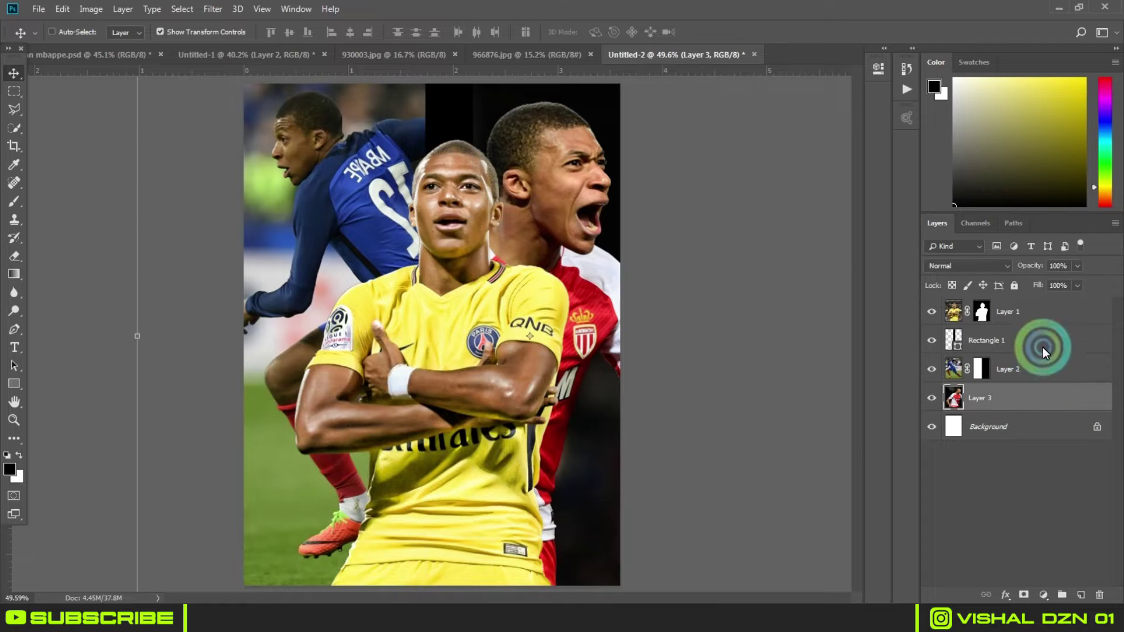
# Step: Group the two background photos and add a Black & White adjustment layer
pyautogui.click(991, 494)
pyautogui.keyDown('shift'); pyautogui.click(1012, 401); pyautogui.keyUp('shift')
pyautogui.click(1060, 594)
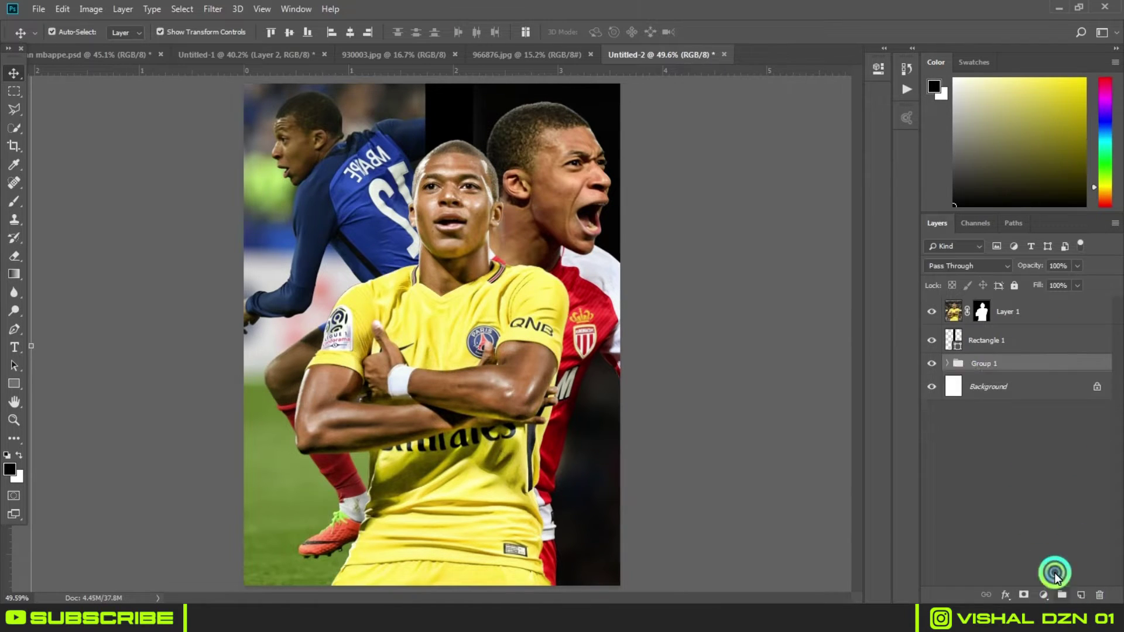
pyautogui.click(1023, 393)
pyautogui.click(1043, 595)
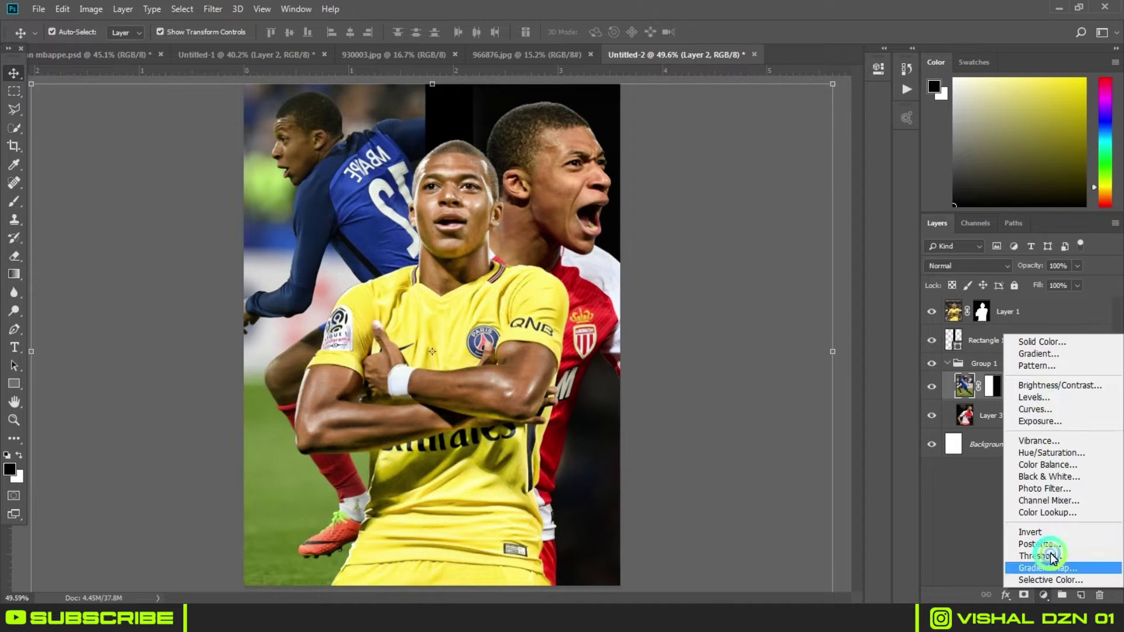
pyautogui.click(1048, 477)
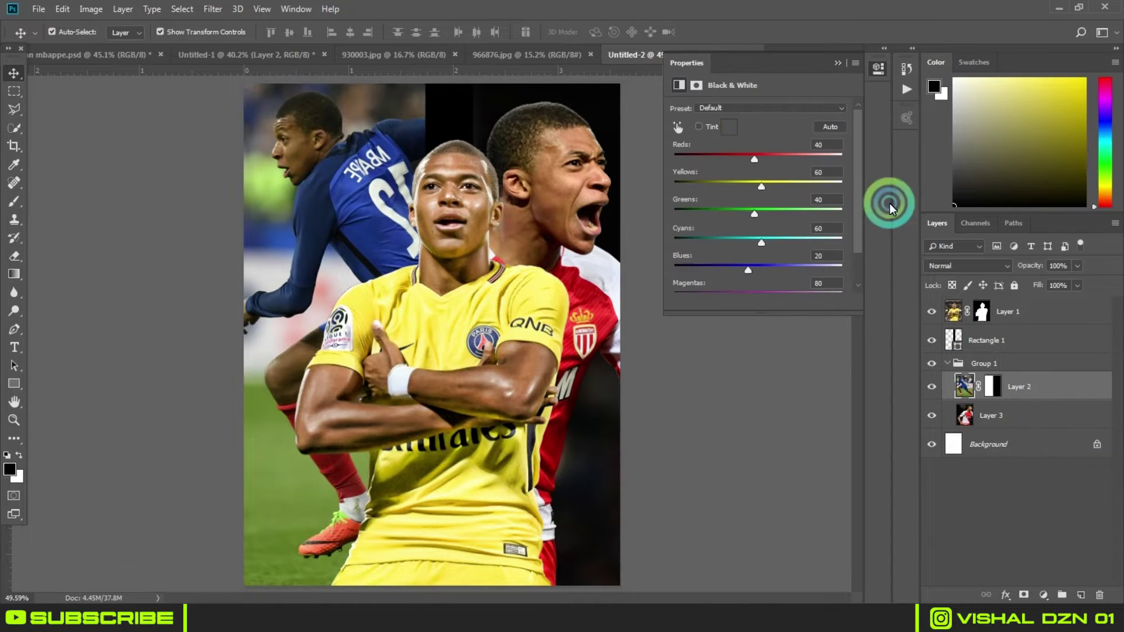
pyautogui.click(837, 65)
# Step: Recolour the stripe to a sampled dark grey, then inspect the finished mbappe poster's layers
pyautogui.scroll(-1, 493, 178)
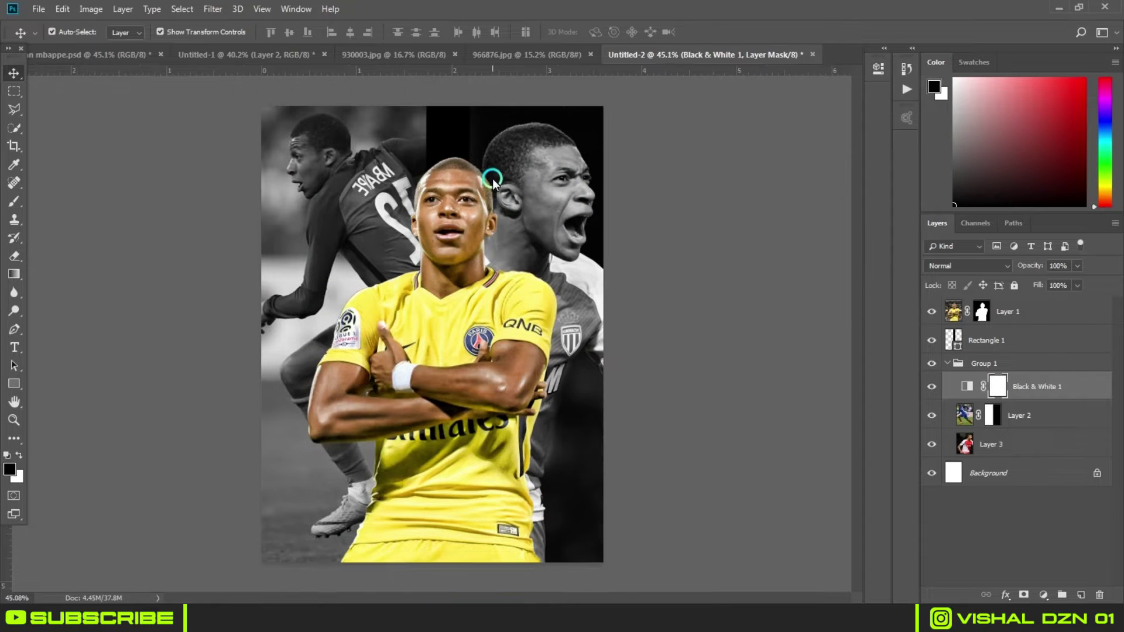
pyautogui.doubleClick(951, 345)
pyautogui.moveTo(445, 246)
pyautogui.mouseDown()
pyautogui.moveTo(610, 349)
pyautogui.moveTo(534, 396)
pyautogui.mouseUp()
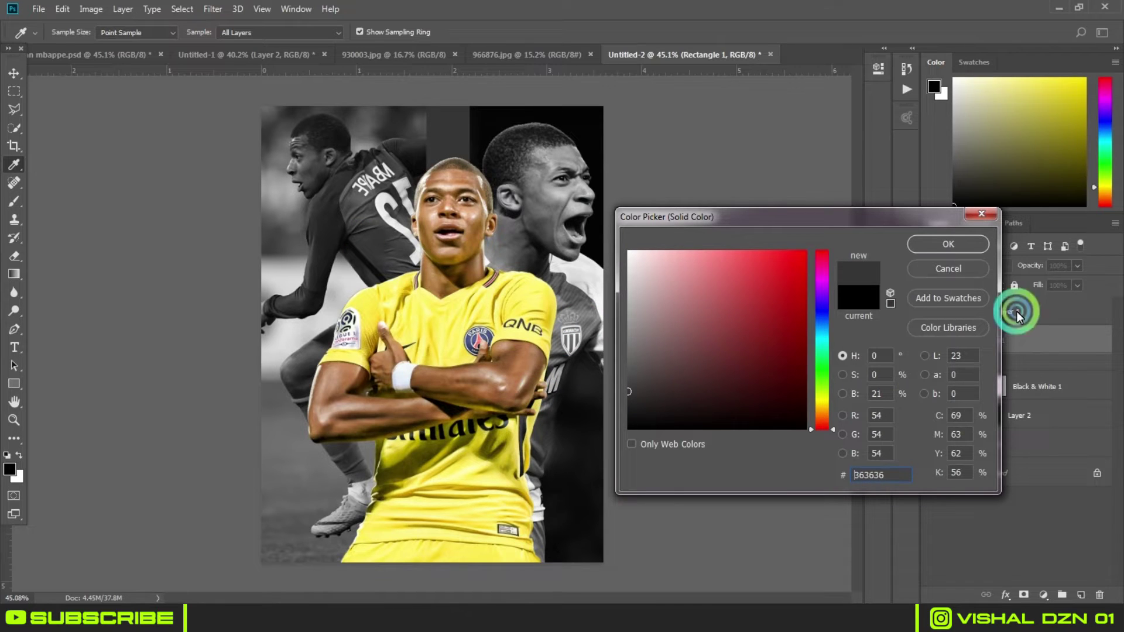
pyautogui.click(948, 244)
pyautogui.click(82, 55)
pyautogui.click(462, 237)
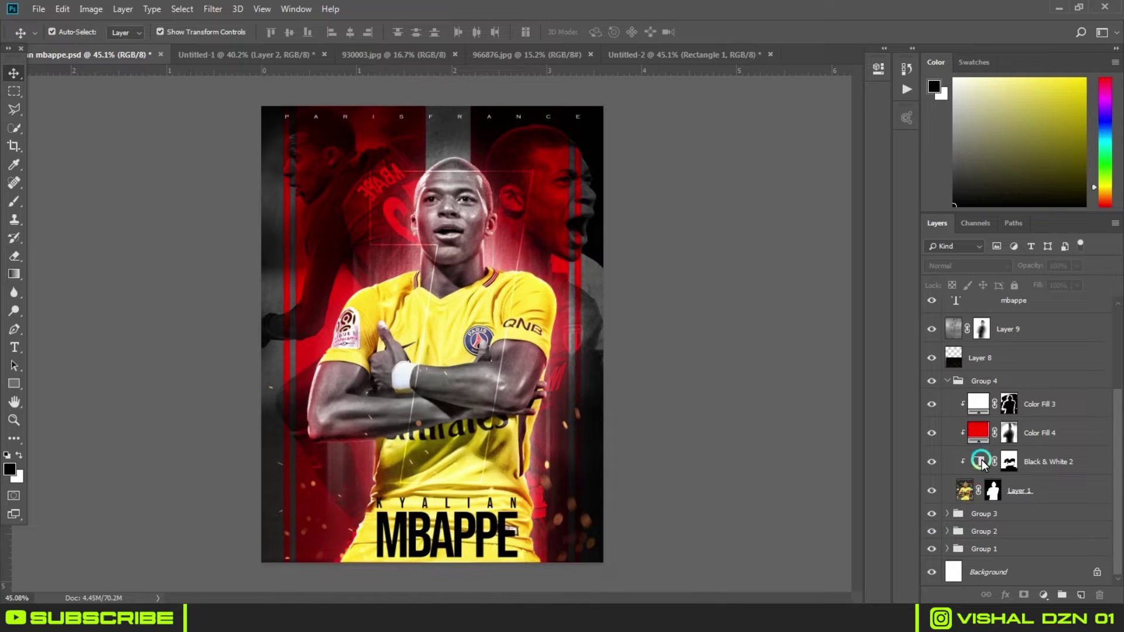
# Step: On the reference poster, toggle the red Color Fill 4 overlay off and on, then collapse Group 4
pyautogui.click(1052, 436)
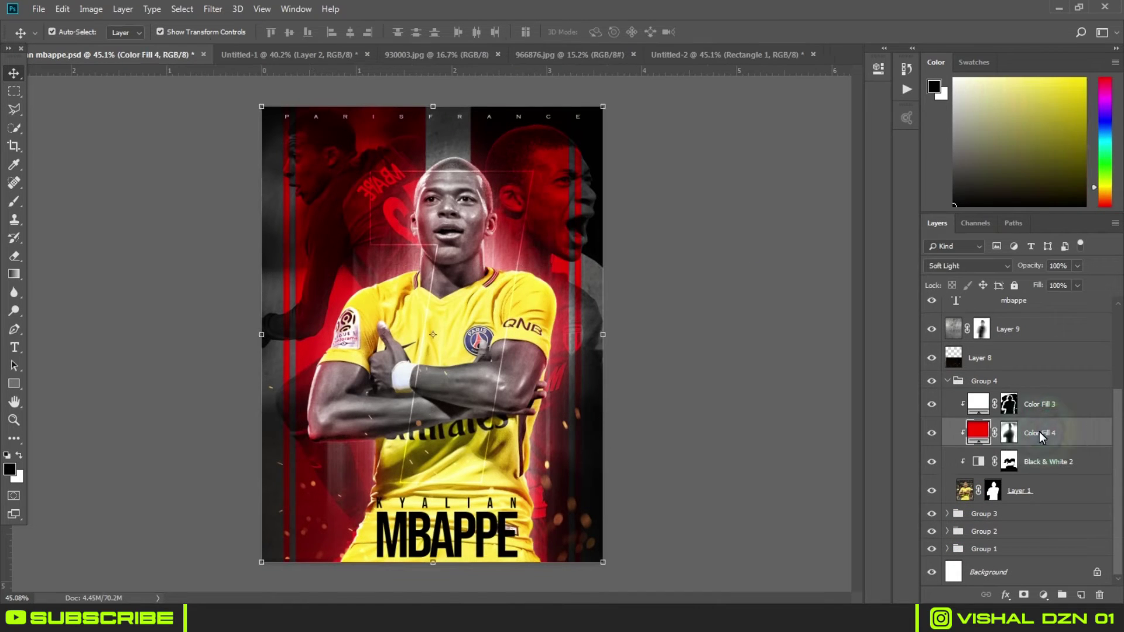
pyautogui.click(920, 434)
pyautogui.click(921, 434)
pyautogui.click(921, 434)
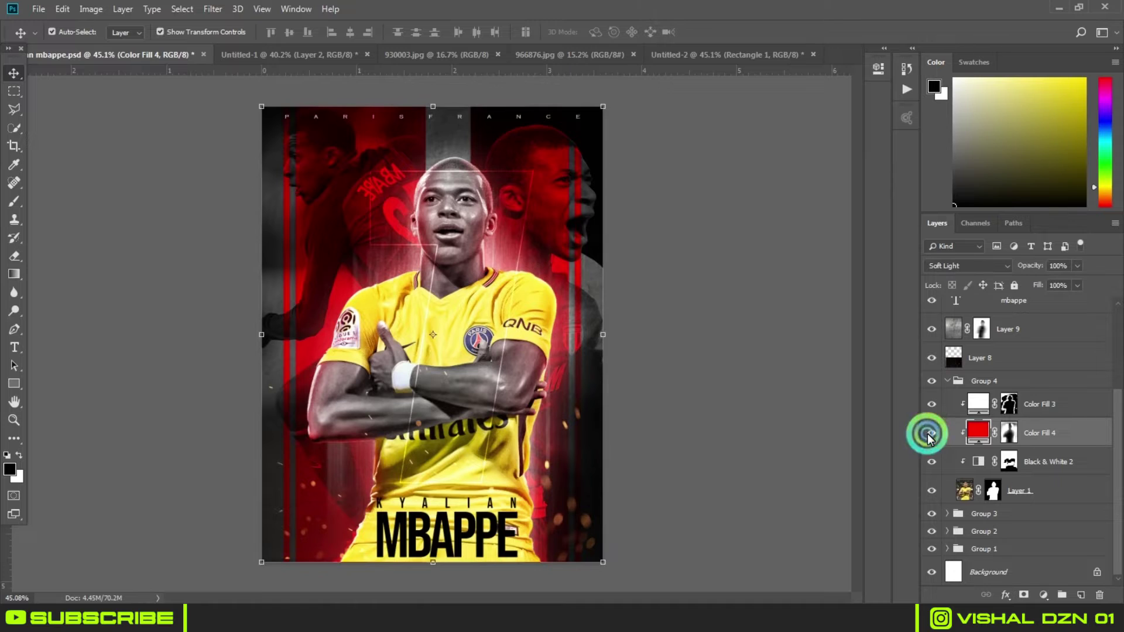
pyautogui.click(948, 381)
# Step: Hide Layer 10, expand Group 1 to compare its red fill, and return to Untitled-2
pyautogui.click(583, 264)
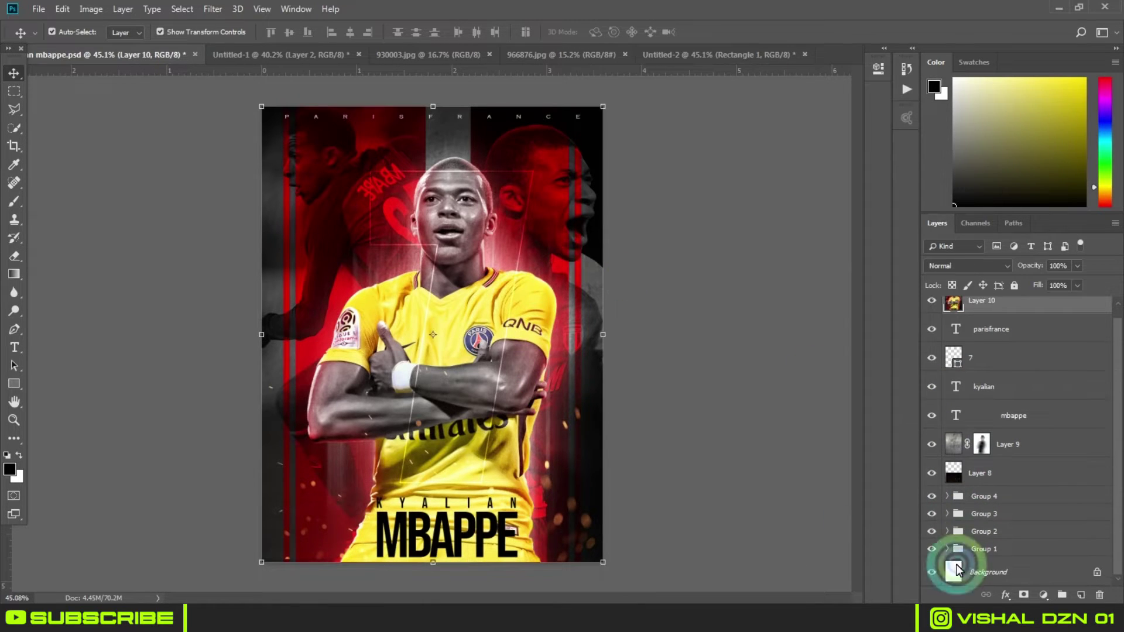
pyautogui.click(931, 303)
pyautogui.click(572, 246)
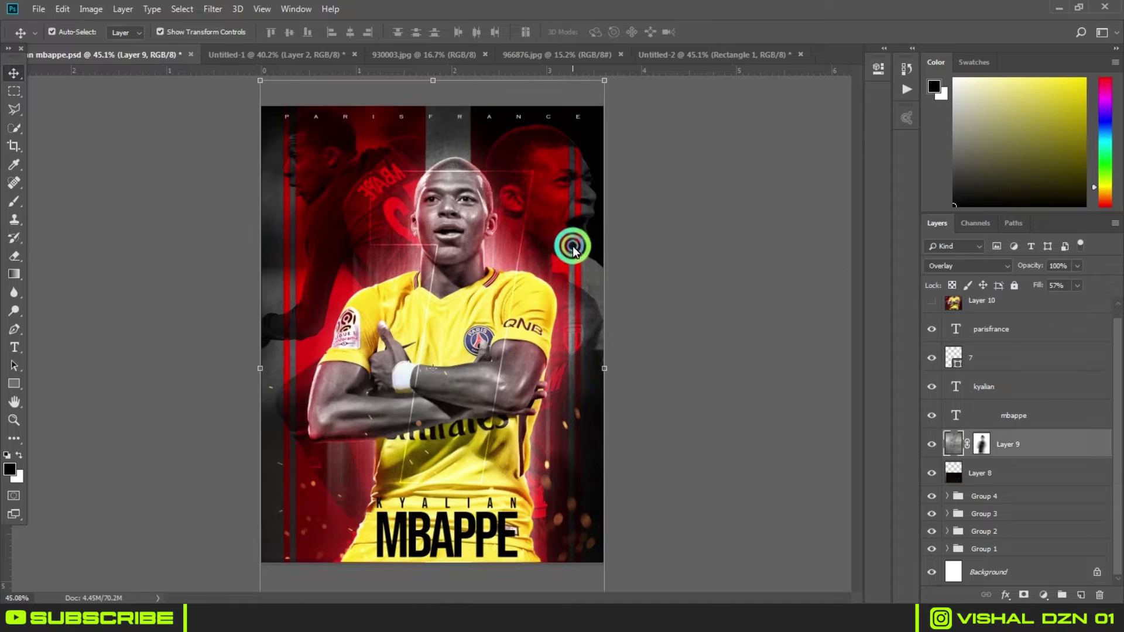
pyautogui.click(954, 549)
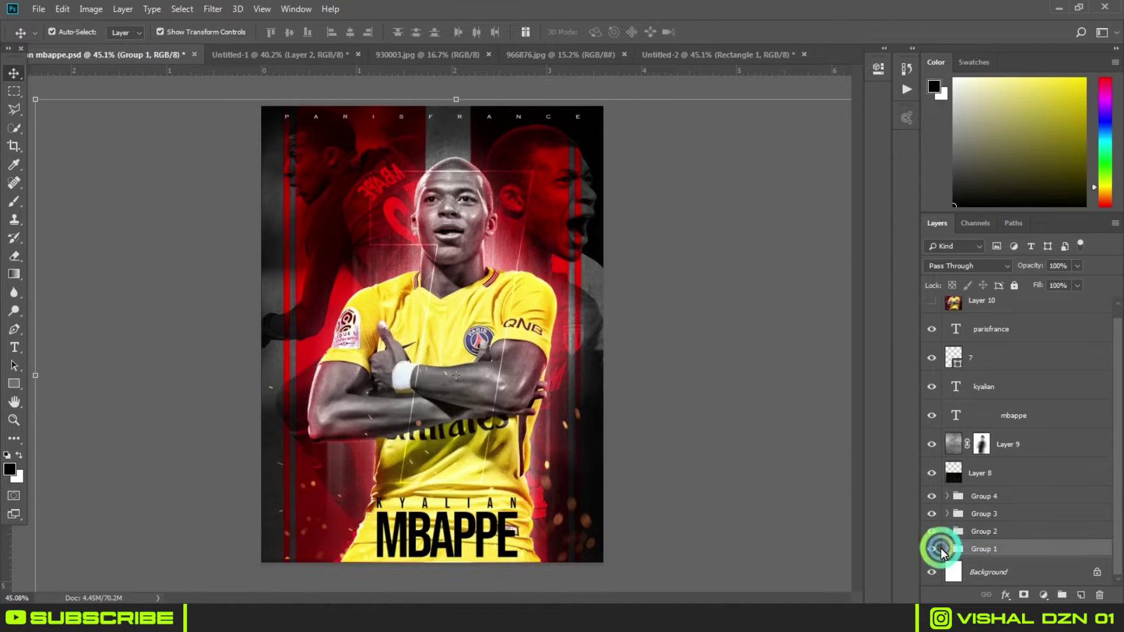
pyautogui.click(947, 548)
pyautogui.scroll(-2, 966, 519)
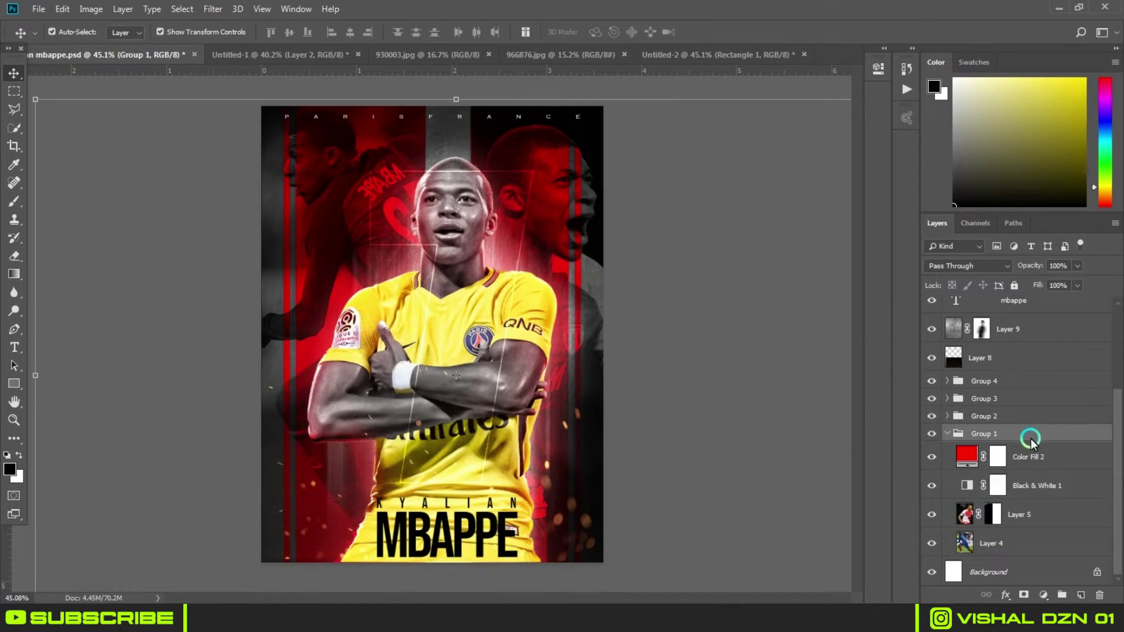
pyautogui.click(932, 458)
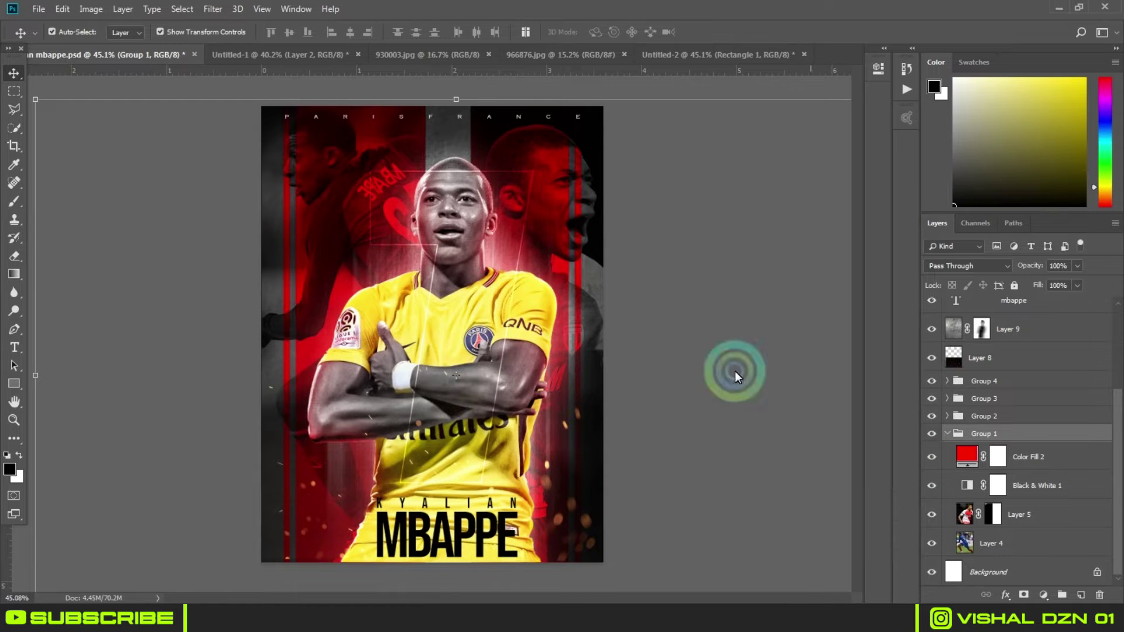
pyautogui.click(686, 55)
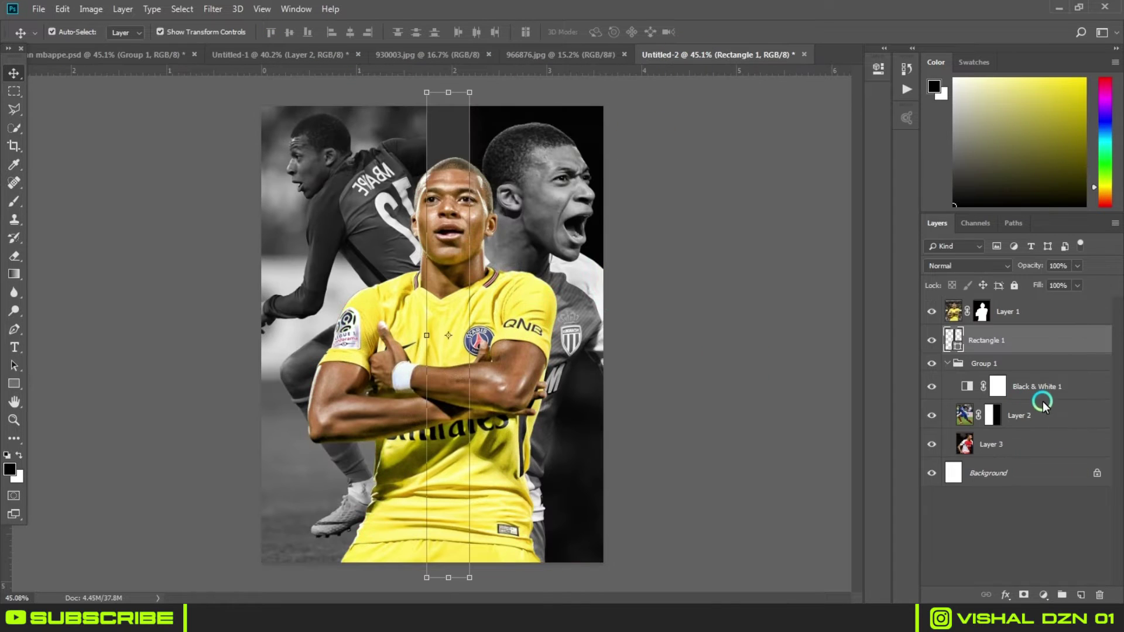
# Step: Add a pure red (FF0000) solid colour fill in Multiply mode above Black & White 1
pyautogui.click(1068, 391)
pyautogui.click(1049, 589)
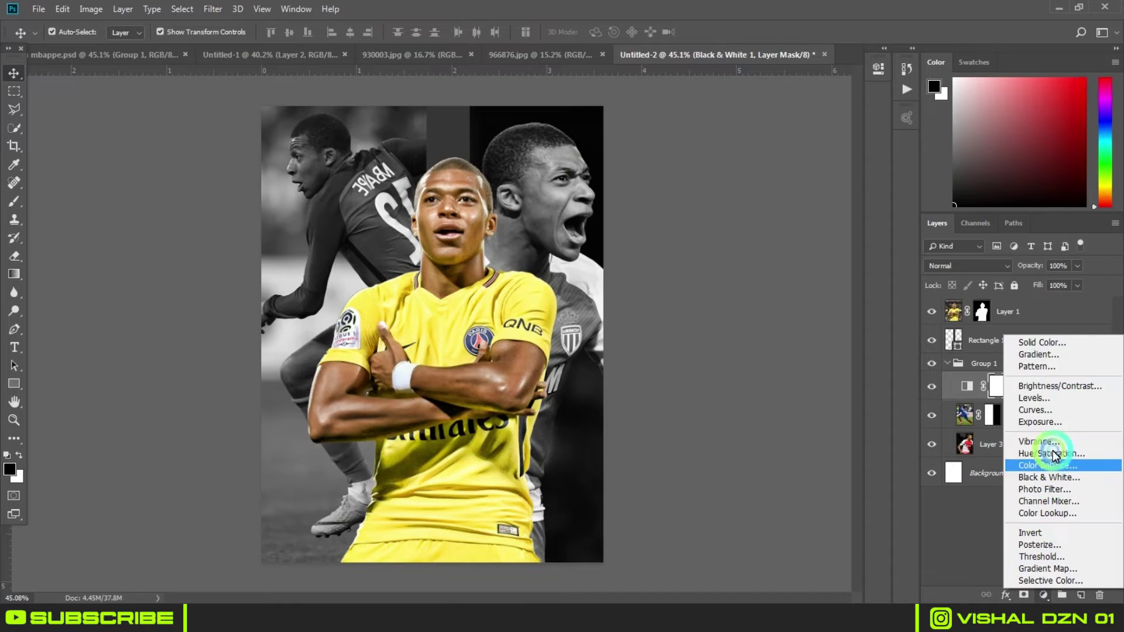
pyautogui.click(1060, 347)
pyautogui.click(783, 287)
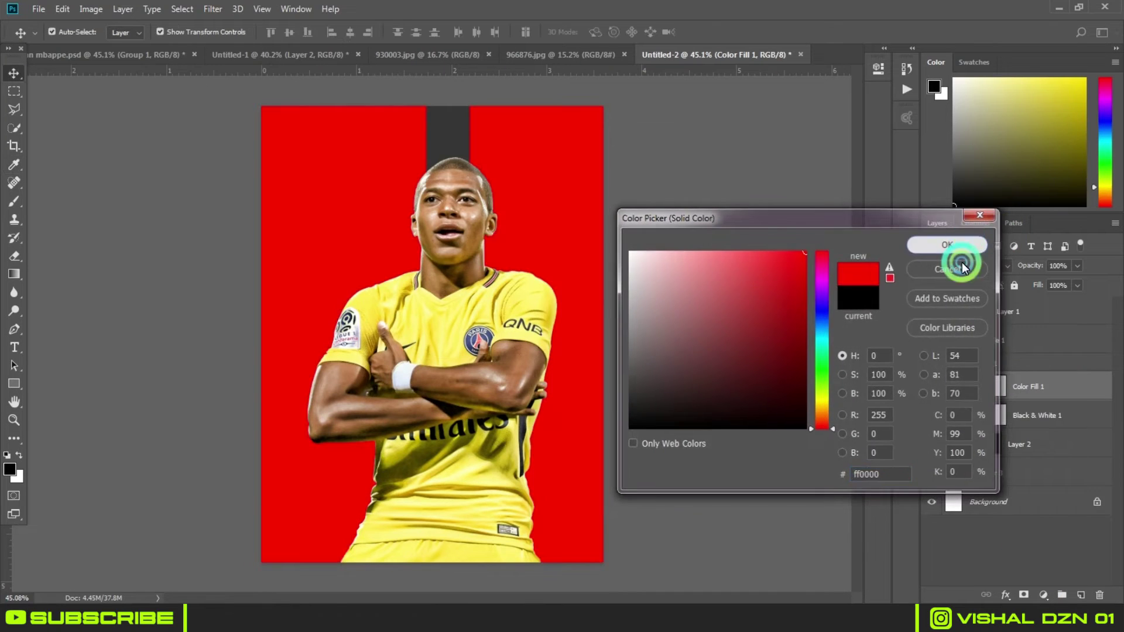
pyautogui.click(954, 248)
pyautogui.click(965, 264)
pyautogui.scroll(-2, 965, 263)
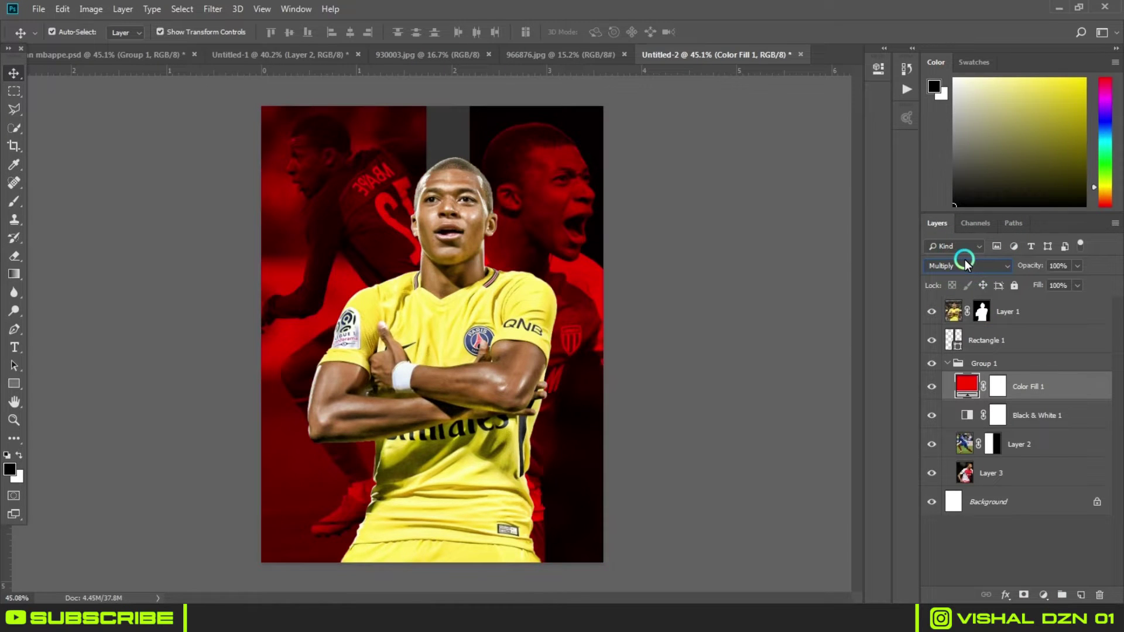
# Step: Recolour the Rectangle 1 stripe to charcoal grey 2e2e2e sampled from the jersey
pyautogui.doubleClick(953, 340)
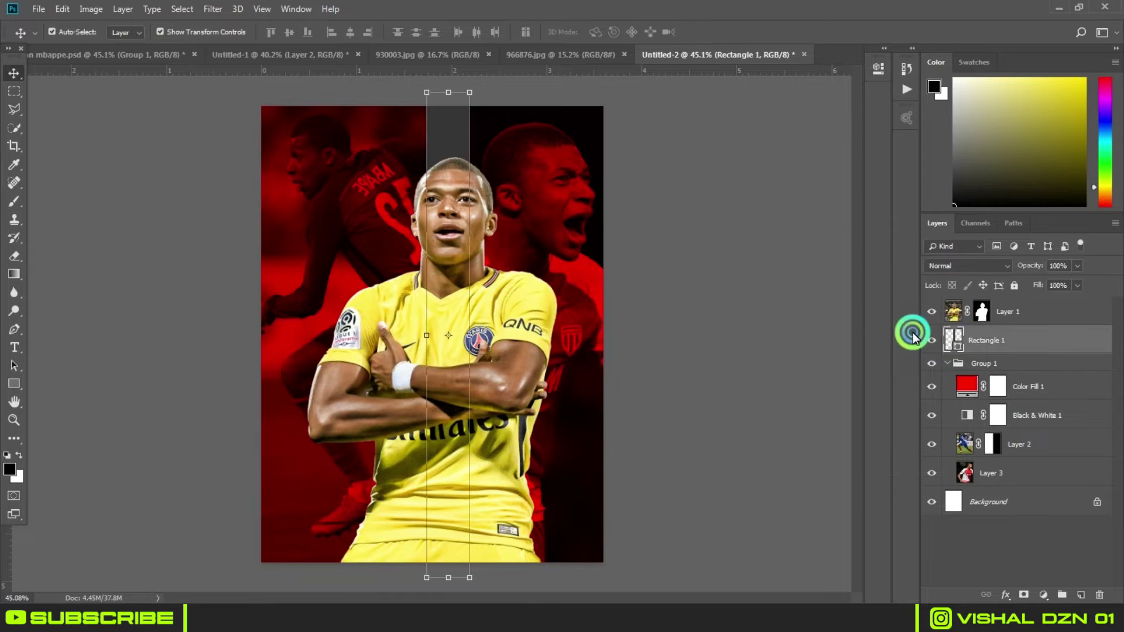
pyautogui.moveTo(532, 458); pyautogui.dragTo(534, 400)
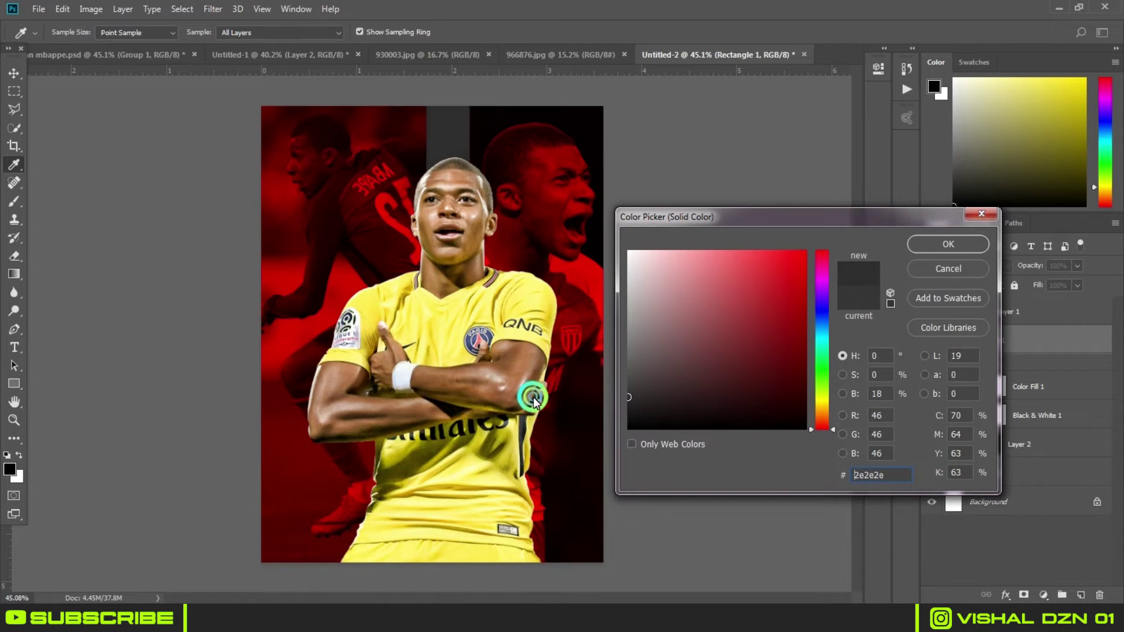
pyautogui.click(959, 246)
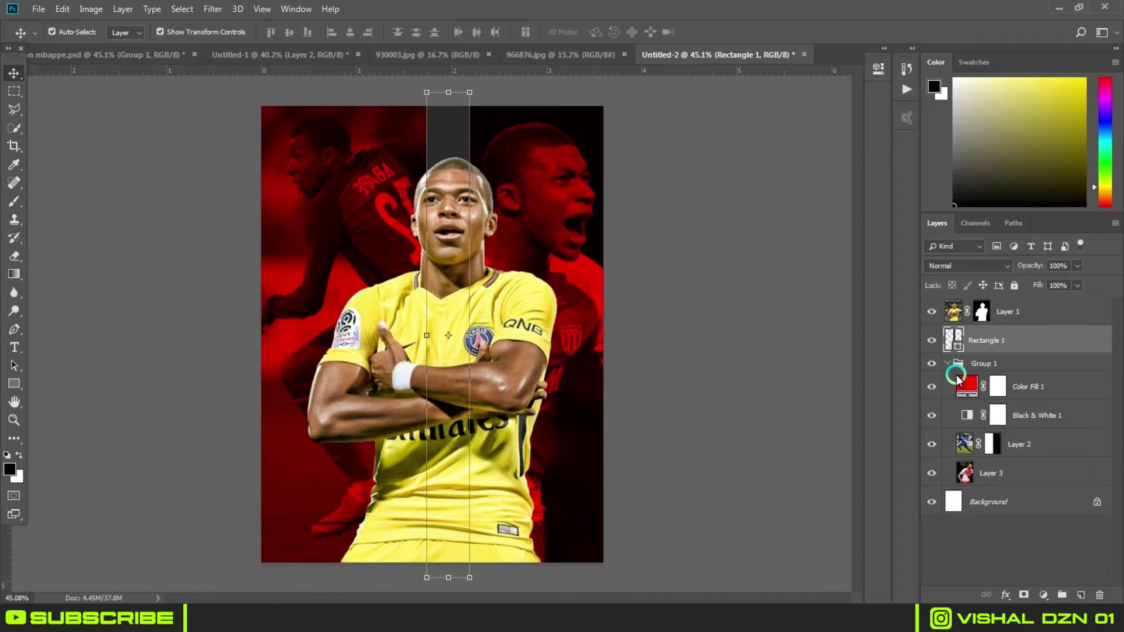
pyautogui.click(1005, 553)
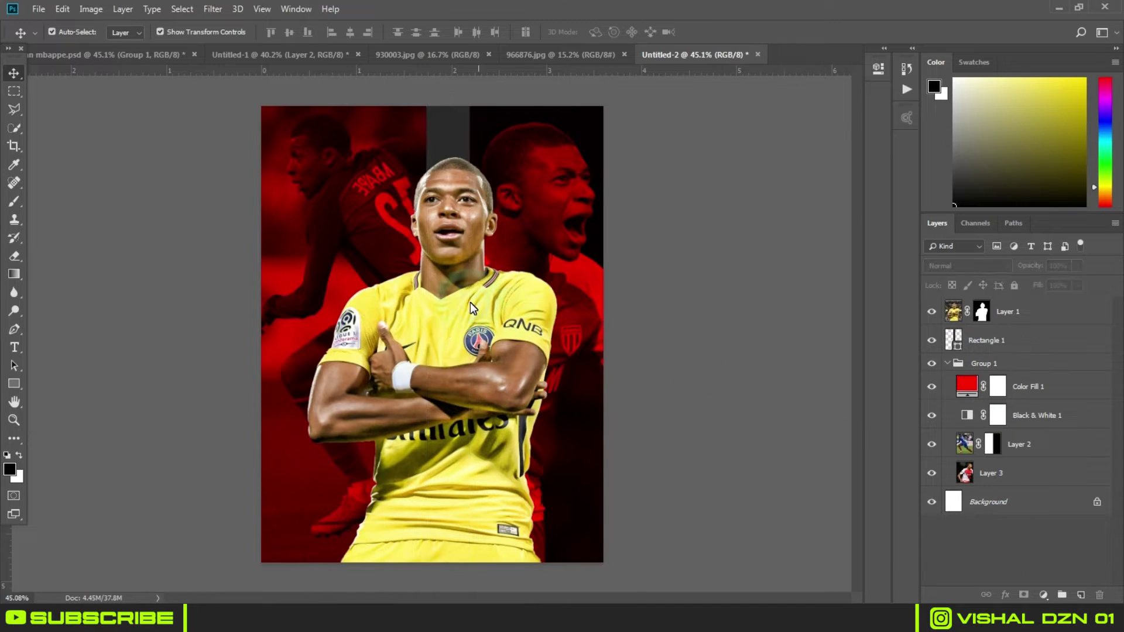
pyautogui.click(440, 146)
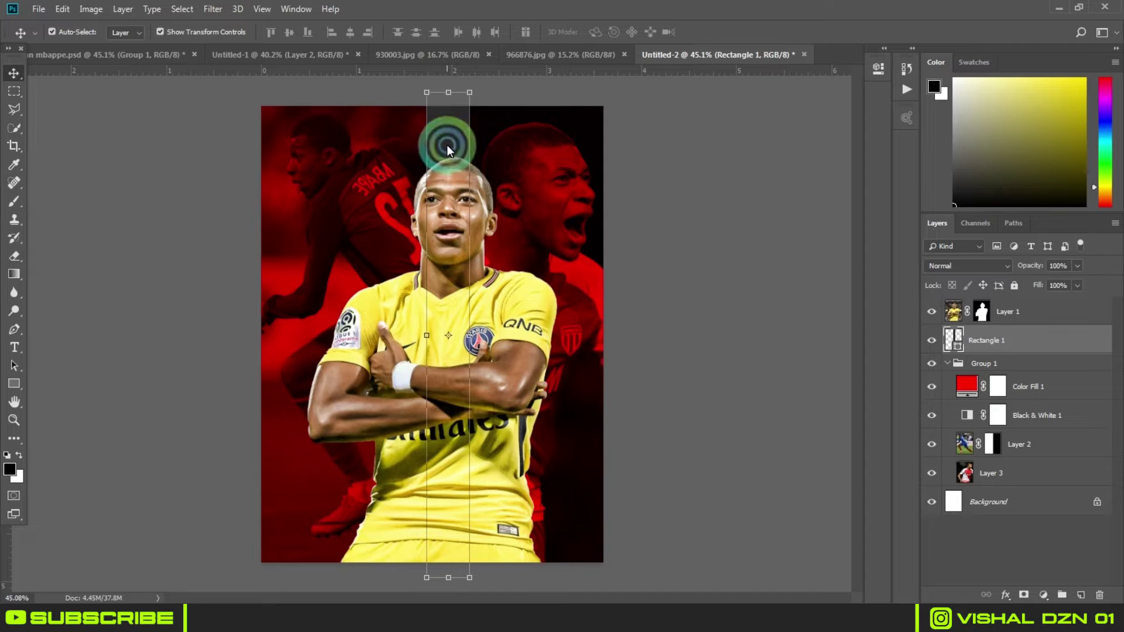
pyautogui.click(155, 54)
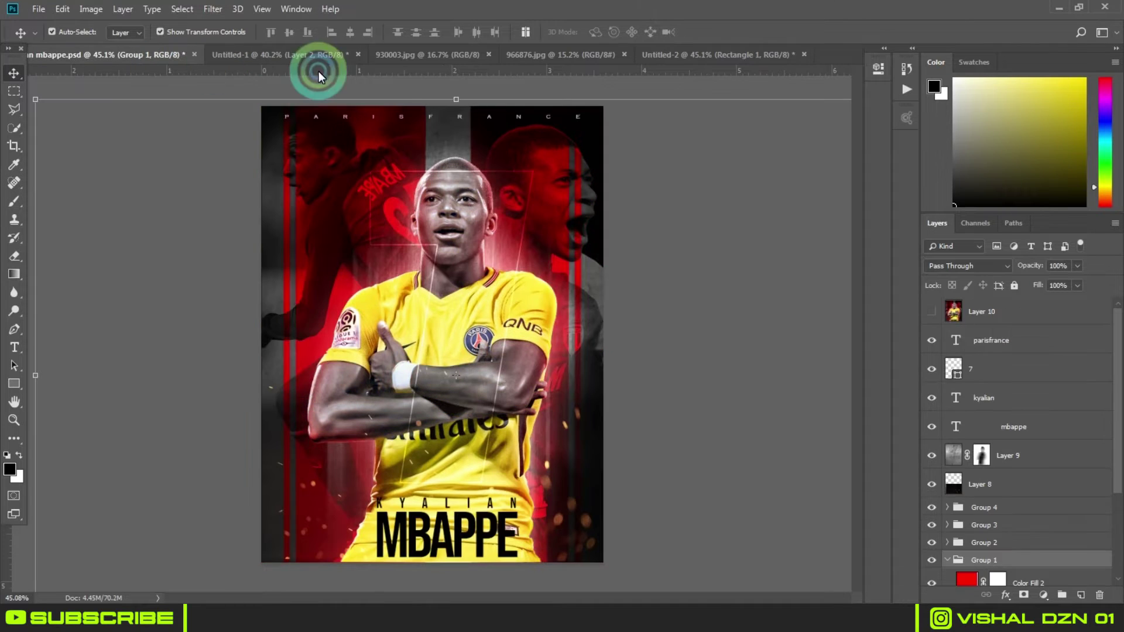
# Step: In Untitled-2, duplicate the stripe and move the copy to the poster's right edge
pyautogui.click(275, 55)
pyautogui.click(670, 55)
pyautogui.click(451, 138)
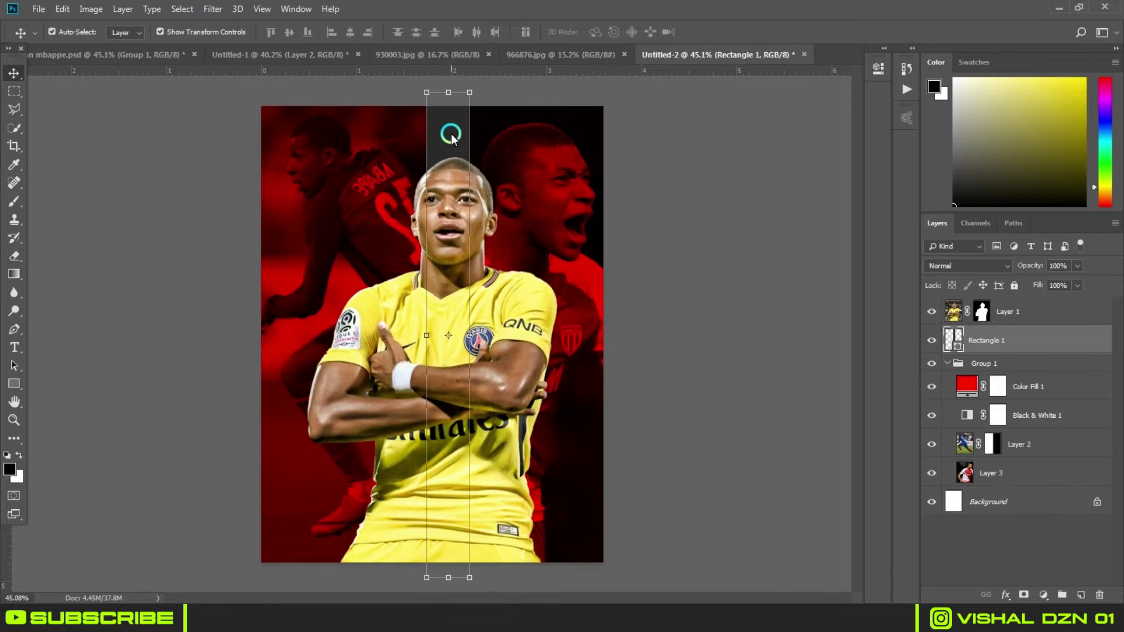
pyautogui.keyDown('alt'); pyautogui.moveTo(447, 141); pyautogui.dragTo(351, 144); pyautogui.keyUp('alt')
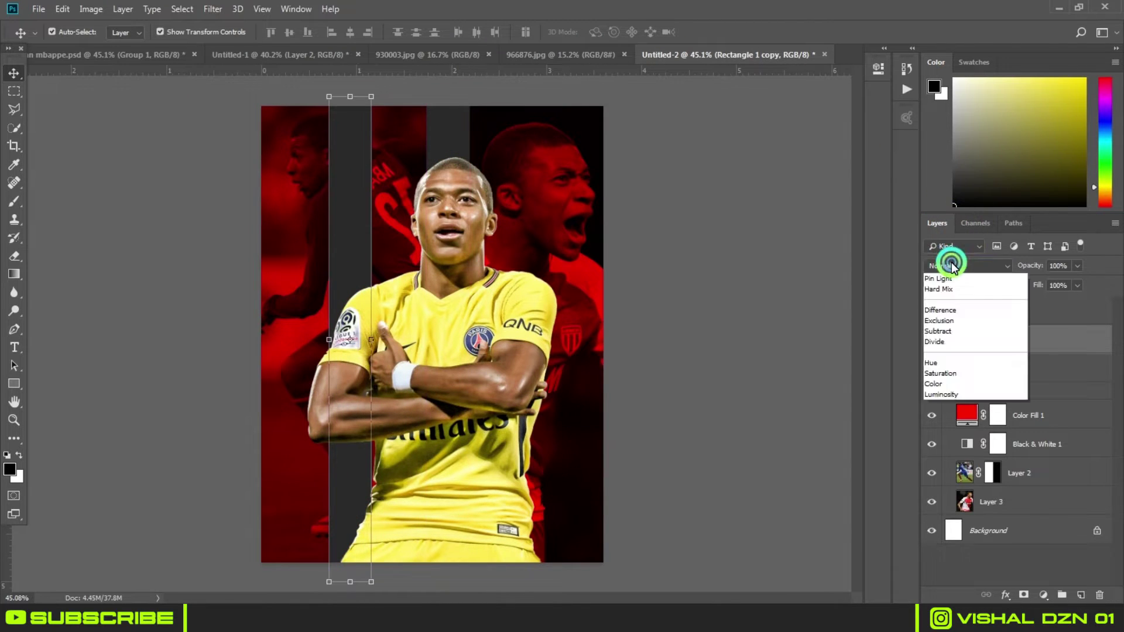
pyautogui.scroll(-10, 951, 265)
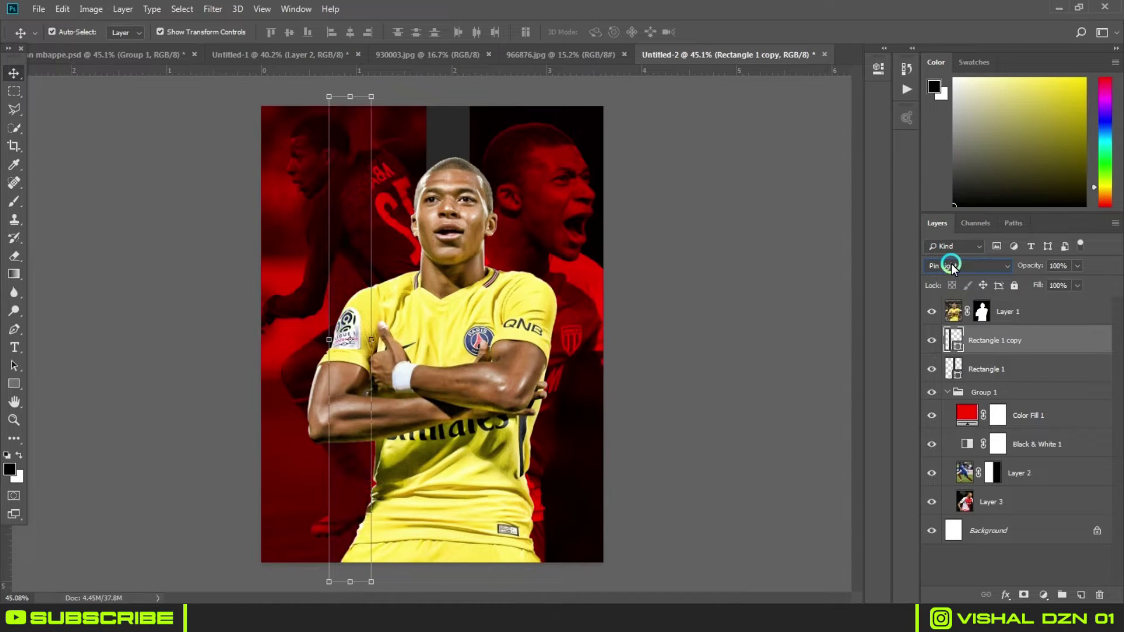
pyautogui.scroll(-9, 951, 265)
pyautogui.scroll(1, 951, 265)
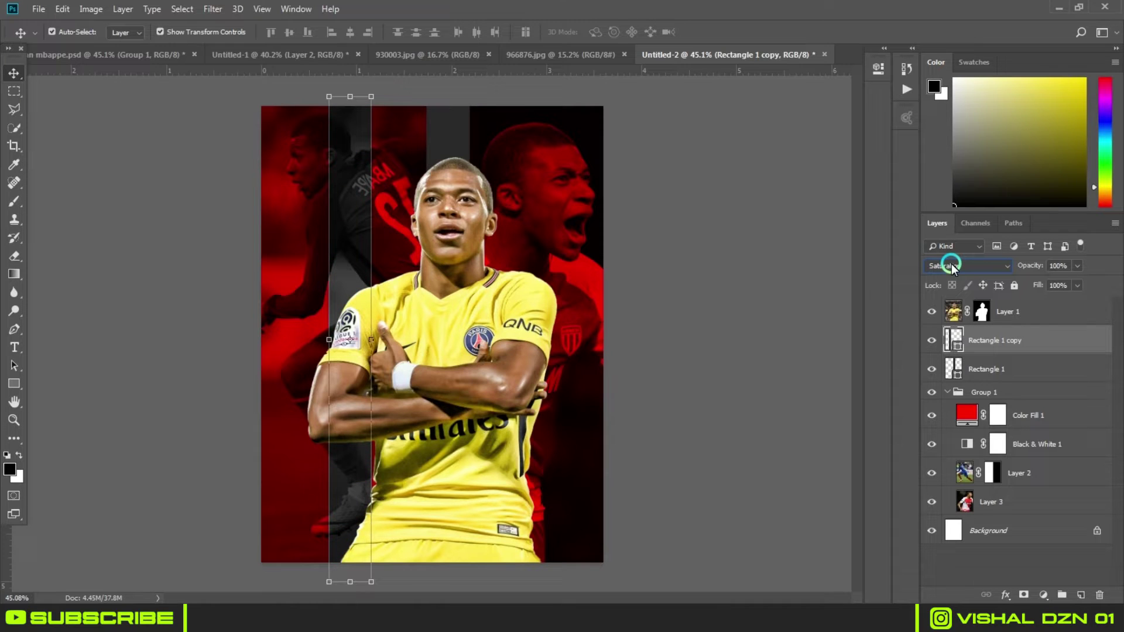
pyautogui.moveTo(355, 233); pyautogui.dragTo(279, 230)
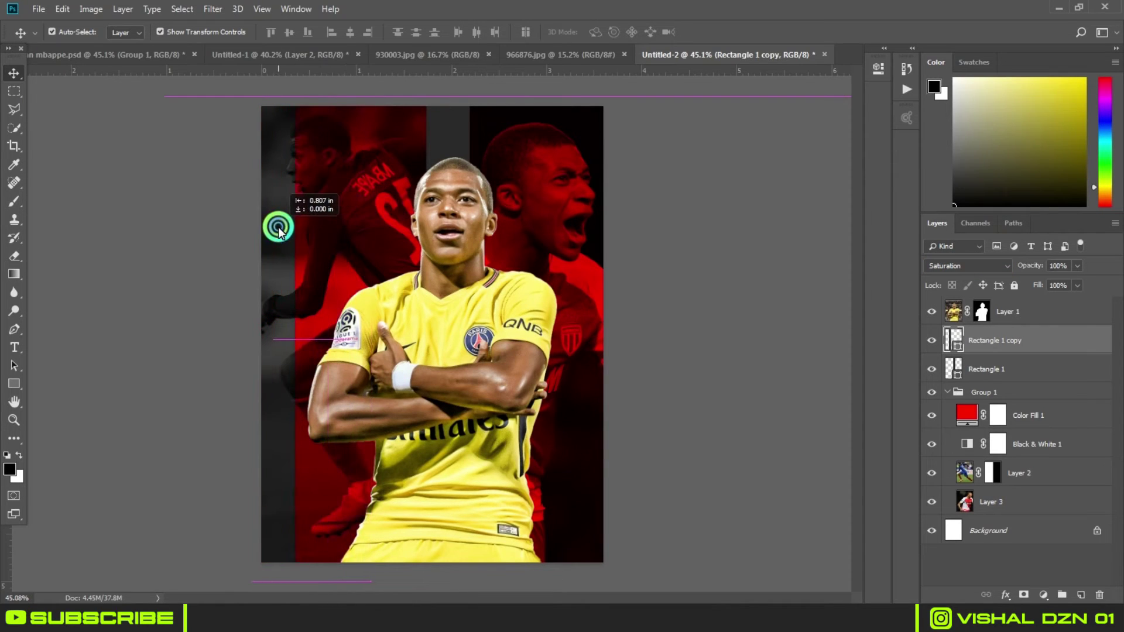
pyautogui.moveTo(270, 228)
pyautogui.mouseDown()
pyautogui.moveTo(637, 237)
pyautogui.moveTo(619, 233)
pyautogui.mouseUp()
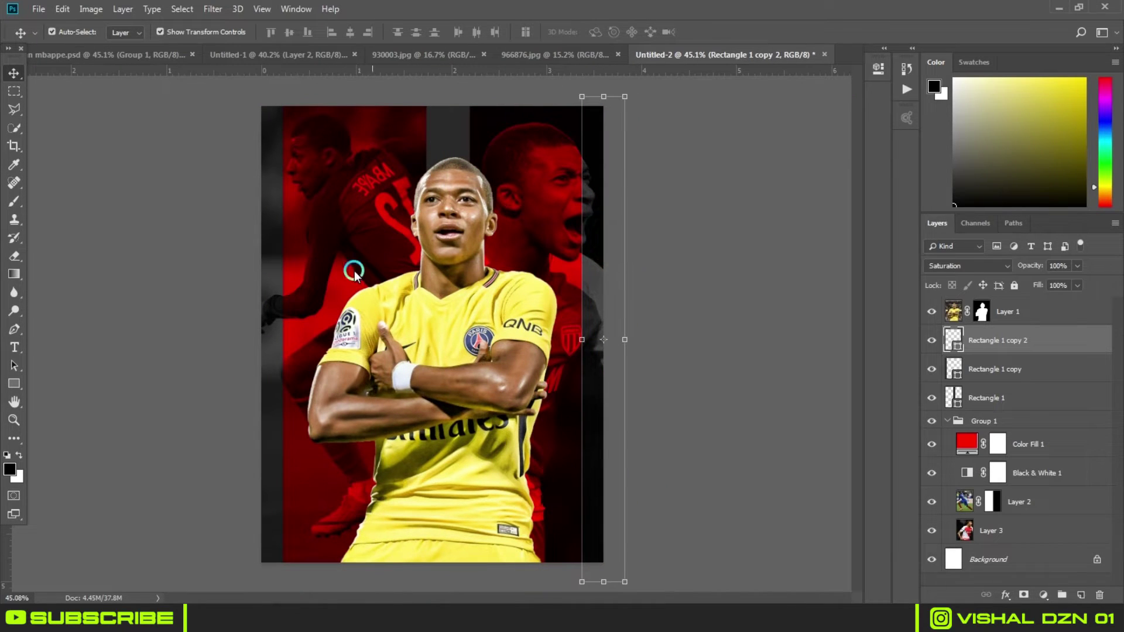
# Step: Duplicate another stripe, narrow it to a thin line and place it left of the player
pyautogui.moveTo(271, 284); pyautogui.dragTo(334, 279)
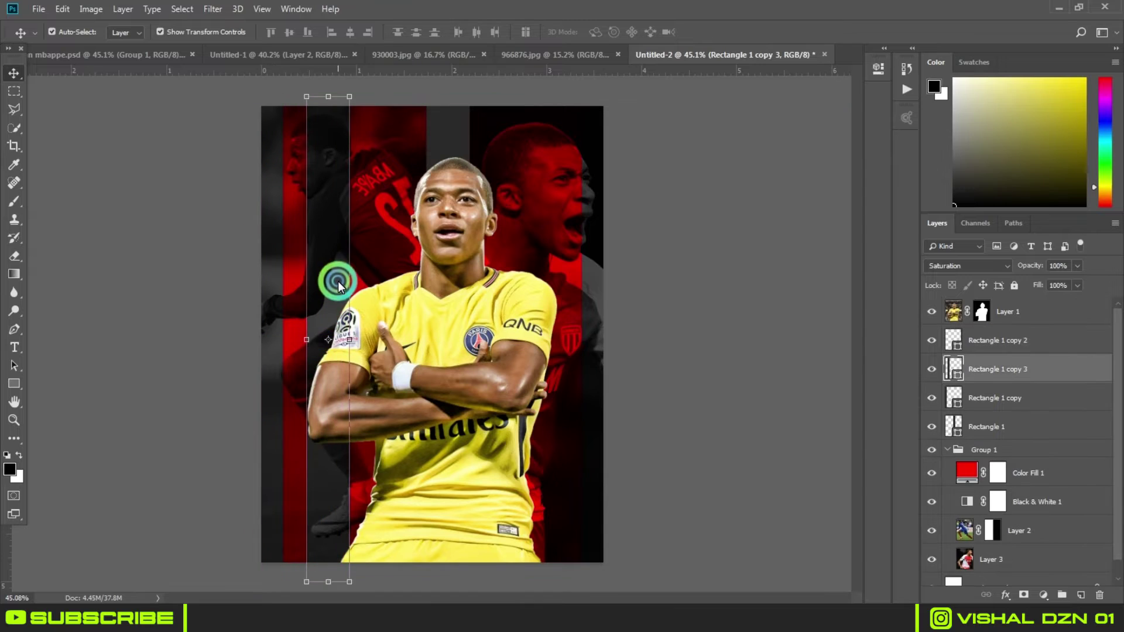
pyautogui.click(350, 340)
pyautogui.moveTo(350, 340); pyautogui.dragTo(330, 339)
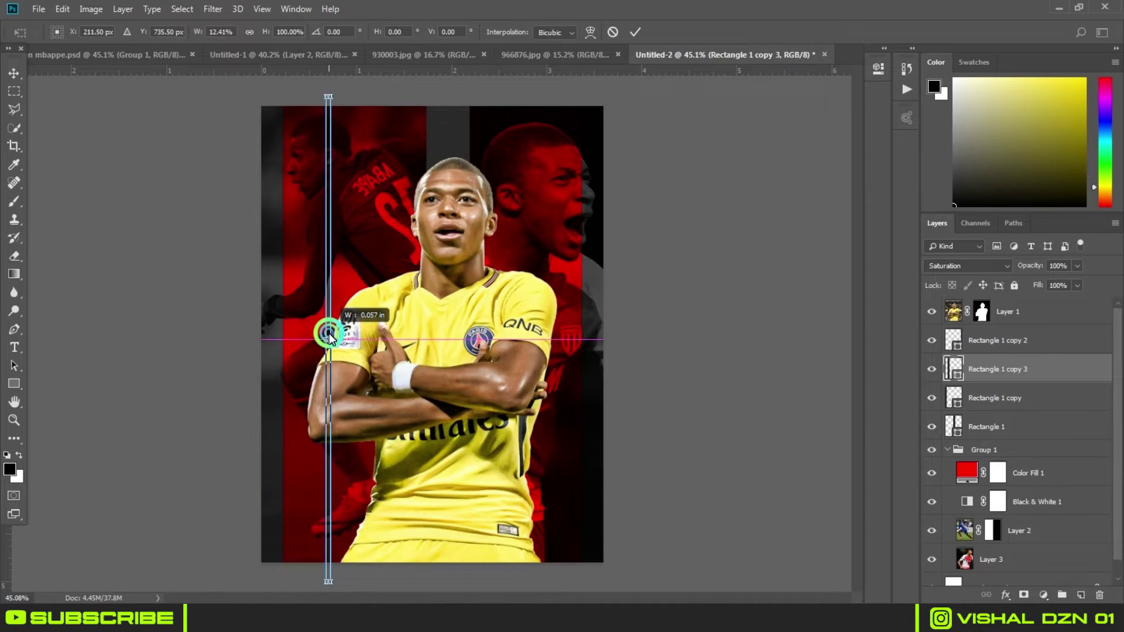
pyautogui.press('Return')
pyautogui.scroll(5, 323, 252)
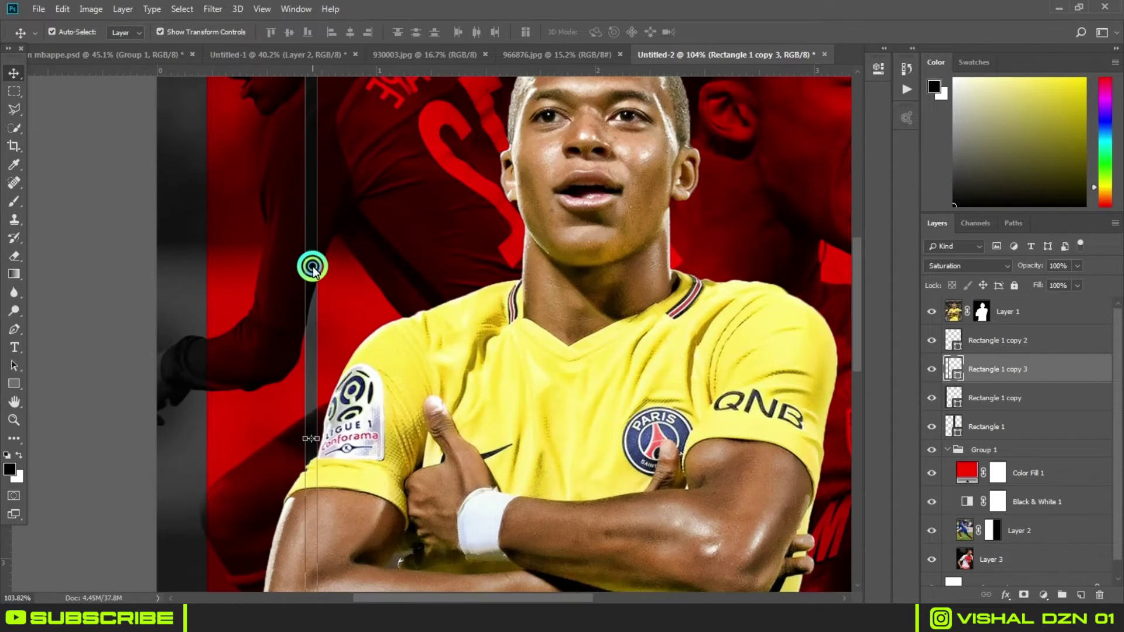
pyautogui.moveTo(313, 268); pyautogui.dragTo(233, 270)
pyautogui.scroll(-3, 233, 270)
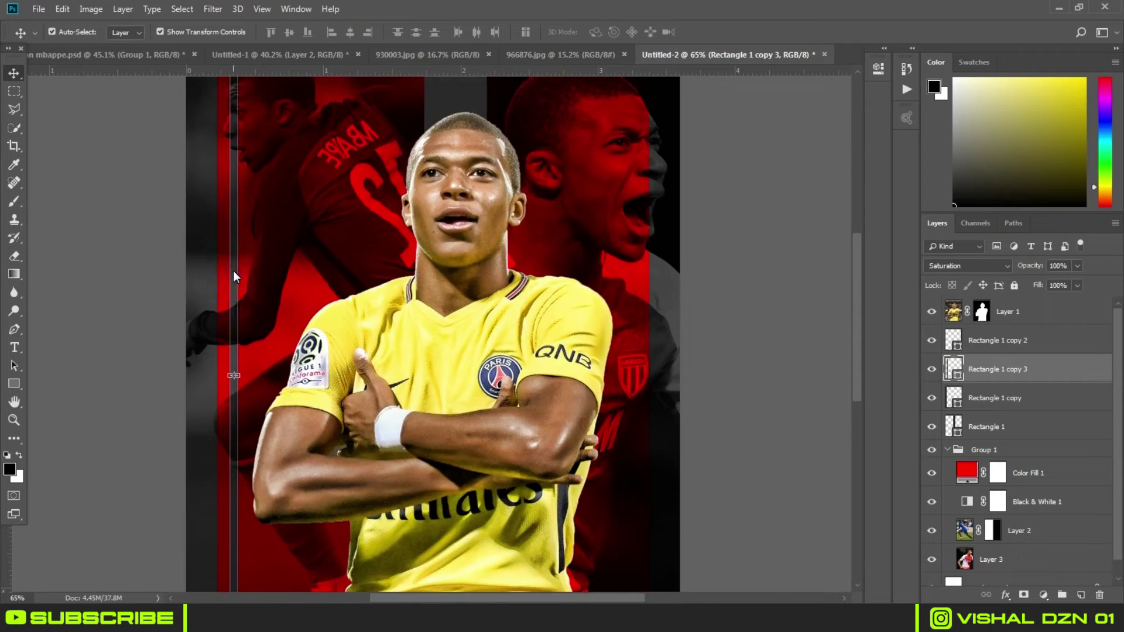
pyautogui.scroll(-2, 410, 281)
pyautogui.scroll(1, 277, 285)
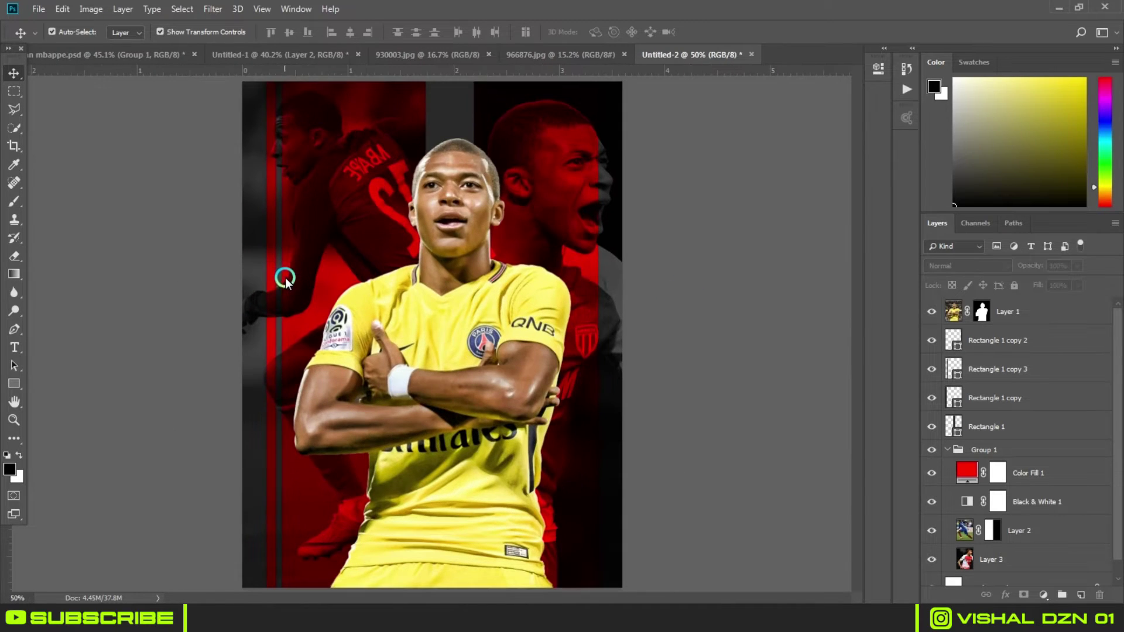
# Step: Duplicate the left red stripe to the right side as Rectangle 1 copy 4, then collapse Group 1
pyautogui.click(277, 284)
pyautogui.moveTo(279, 273); pyautogui.dragTo(669, 282)
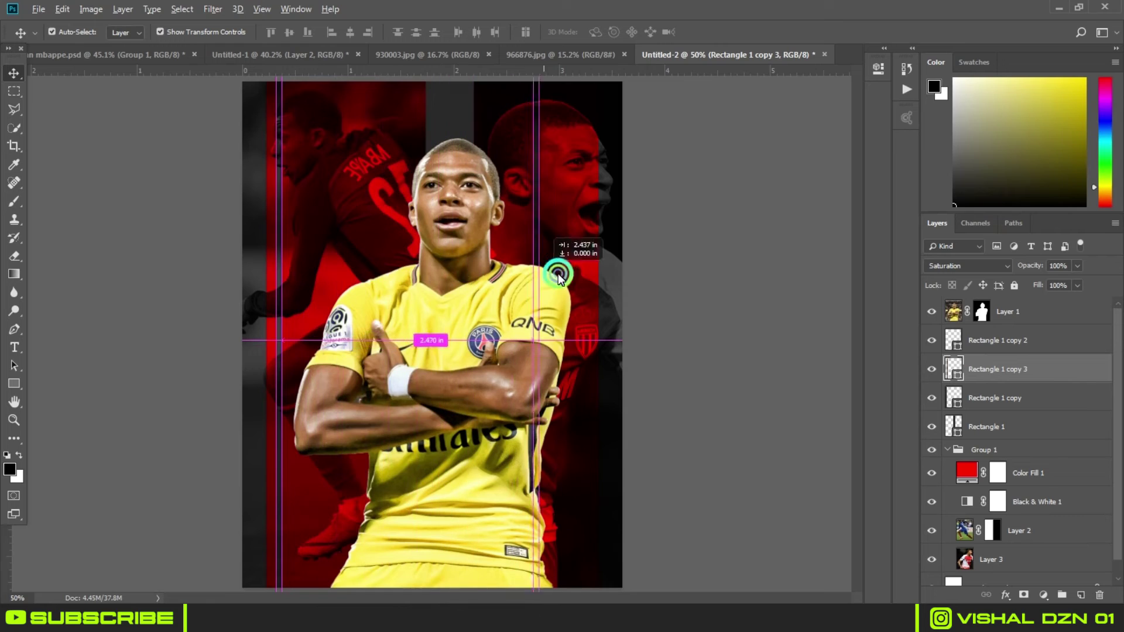
pyautogui.click(827, 313)
pyautogui.scroll(-2, 401, 251)
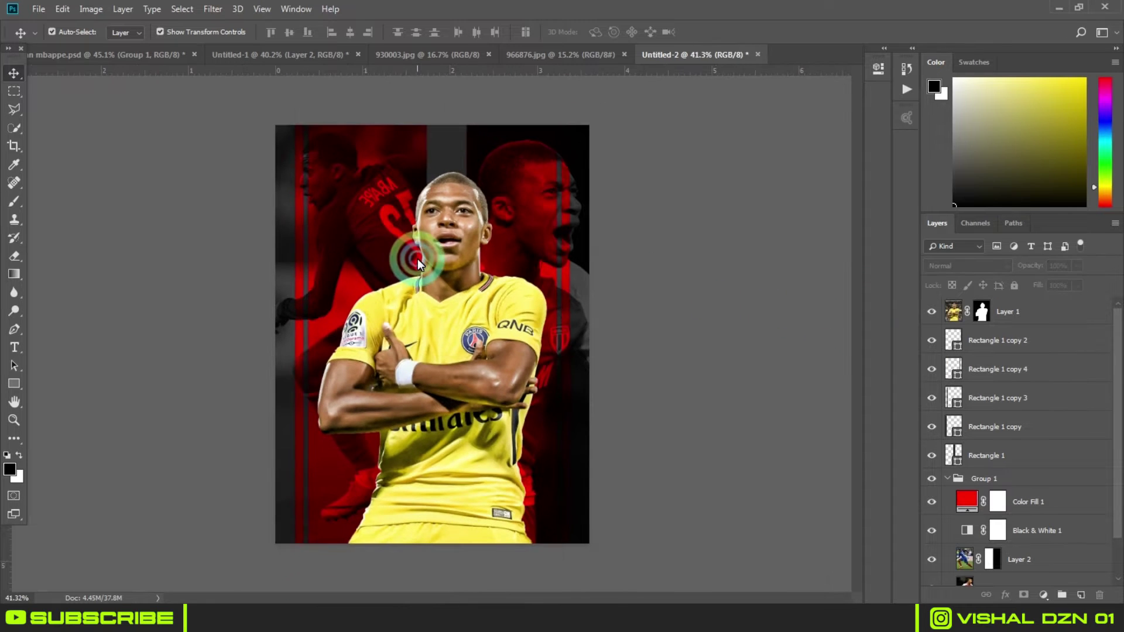
pyautogui.click(947, 479)
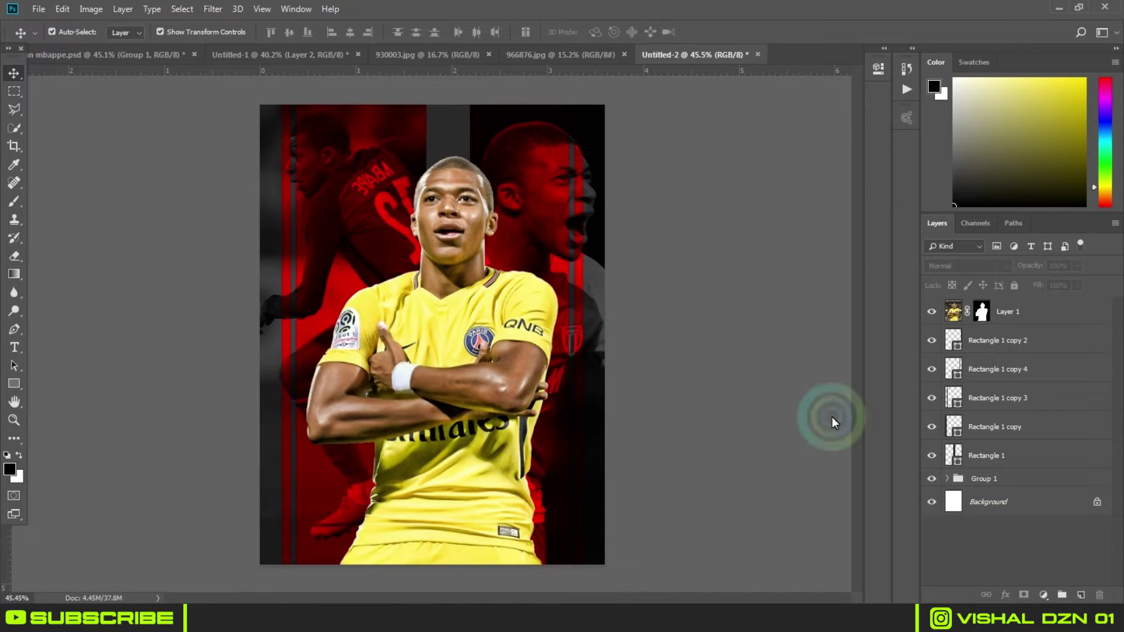
# Step: Close the 966876.jpg, 930003.jpg and Untitled-1 documents, leaving only the poster open
pyautogui.click(610, 56)
pyautogui.click(619, 55)
pyautogui.click(439, 54)
pyautogui.click(488, 55)
pyautogui.click(320, 57)
pyautogui.click(427, 55)
pyautogui.click(345, 54)
pyautogui.click(554, 232)
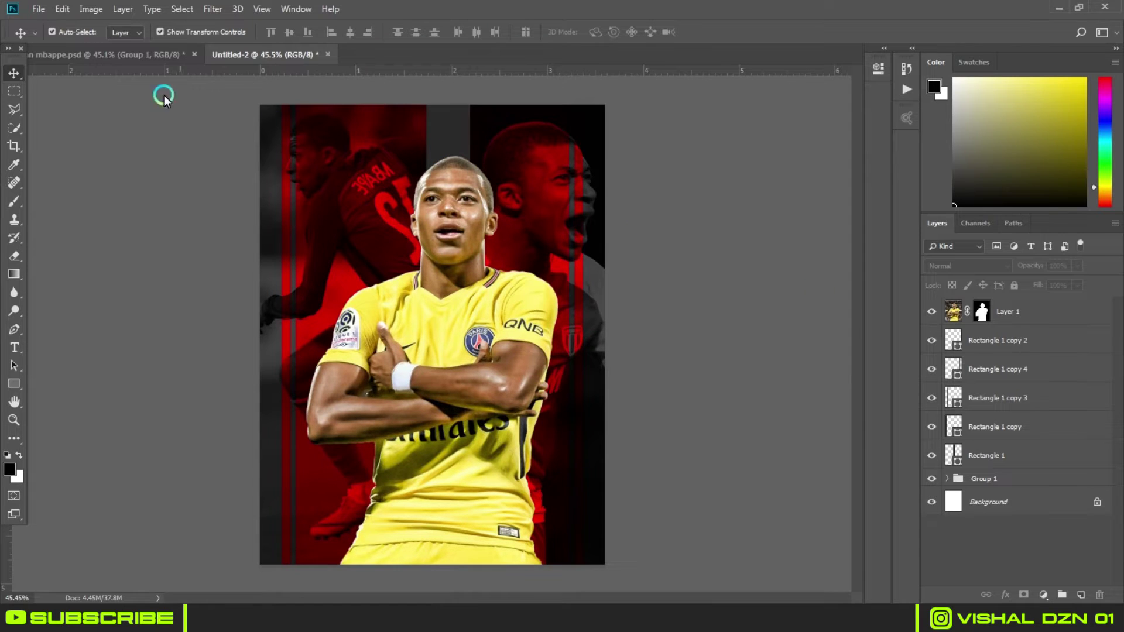
# Step: Add a white (ffffff) solid colour fill above Layer 1 and clip it to the player
pyautogui.click(1036, 312)
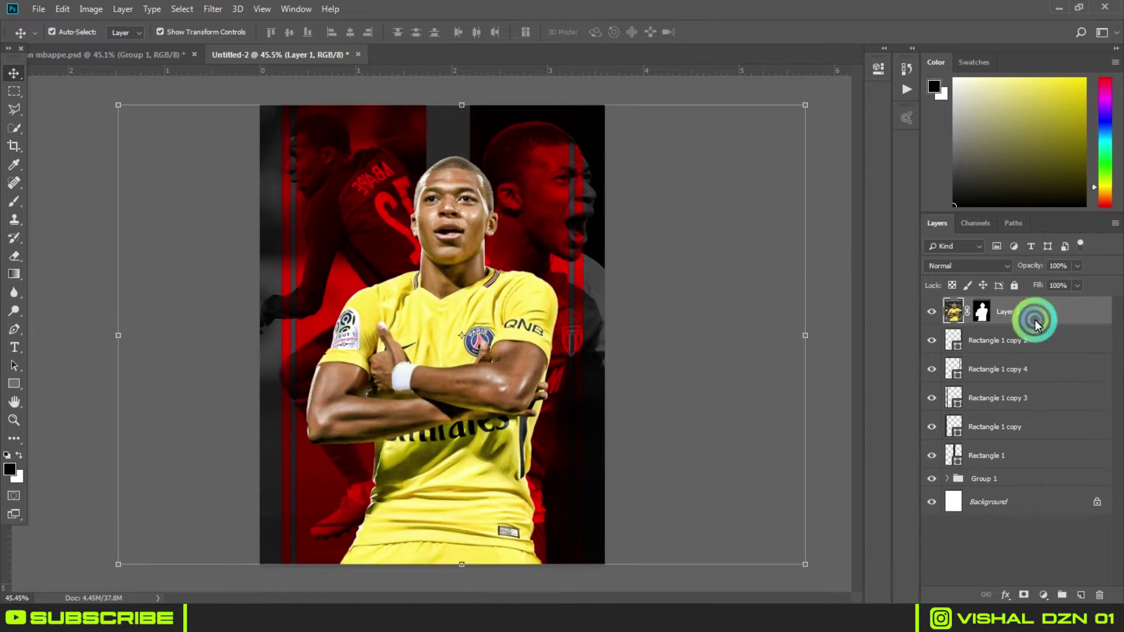
pyautogui.click(1043, 595)
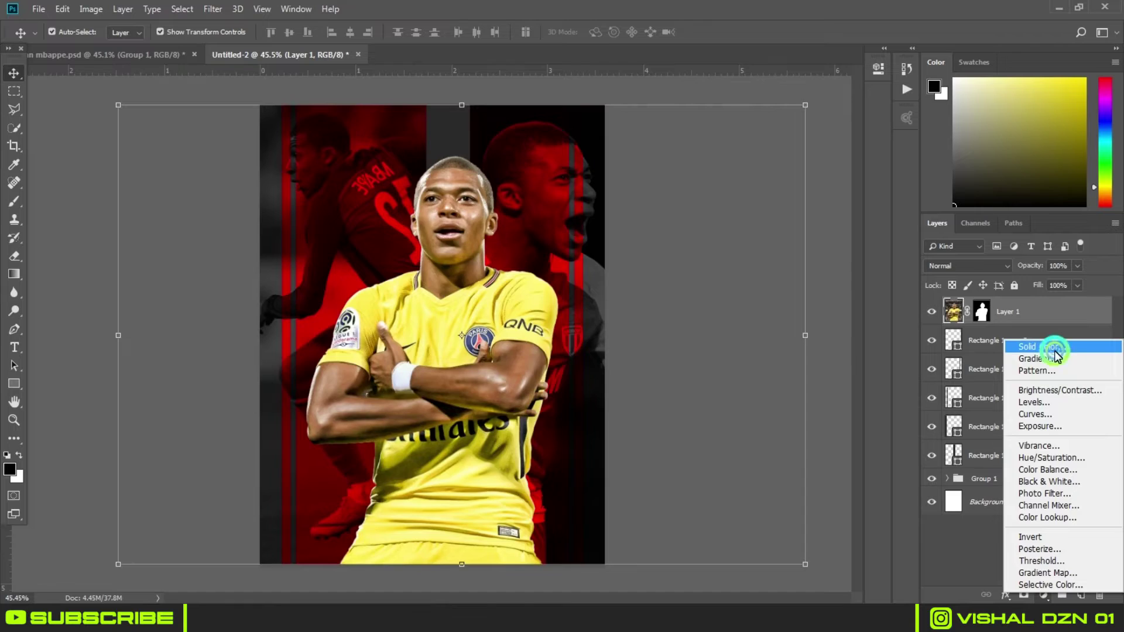
pyautogui.click(1054, 348)
pyautogui.write('ffffff')
pyautogui.click(946, 249)
pyautogui.rightClick(1054, 310)
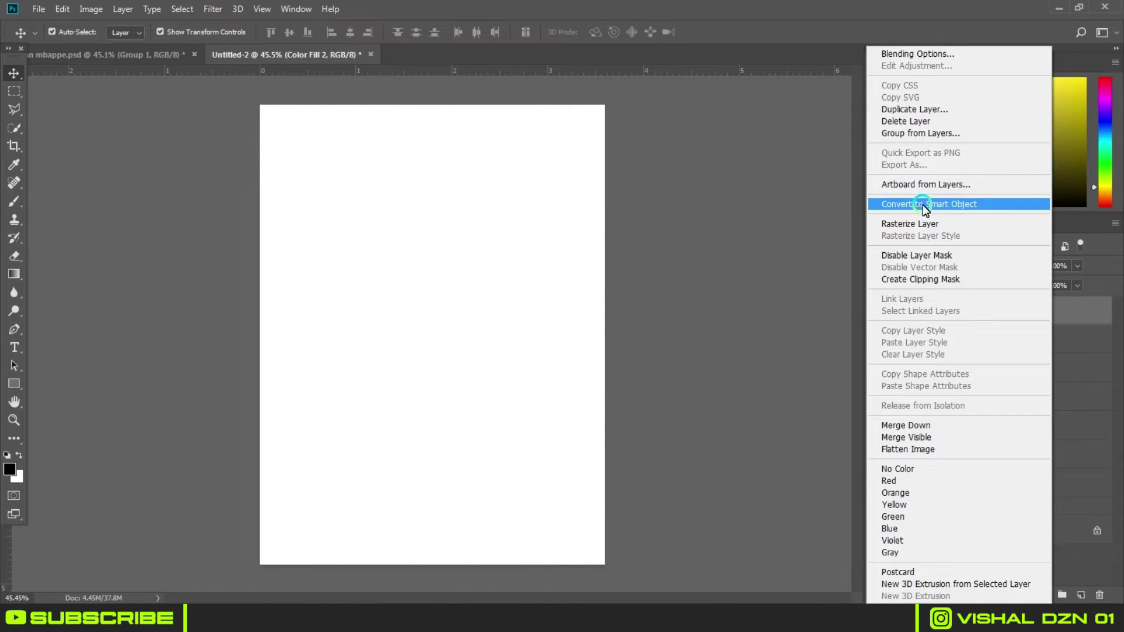
pyautogui.click(924, 280)
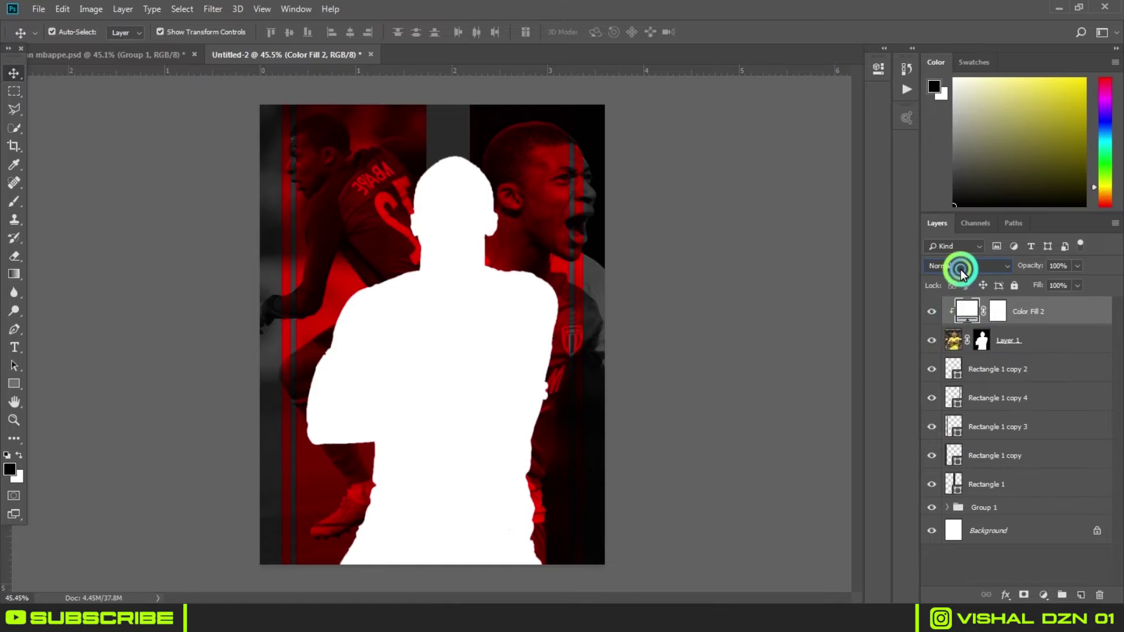
# Step: Set the white fill's blend mode to Overlay
pyautogui.scroll(-4, 961, 271)
pyautogui.scroll(-1, 961, 270)
pyautogui.scroll(-2, 961, 269)
pyautogui.scroll(-1, 961, 270)
pyautogui.scroll(-2, 961, 270)
pyautogui.scroll(1, 961, 269)
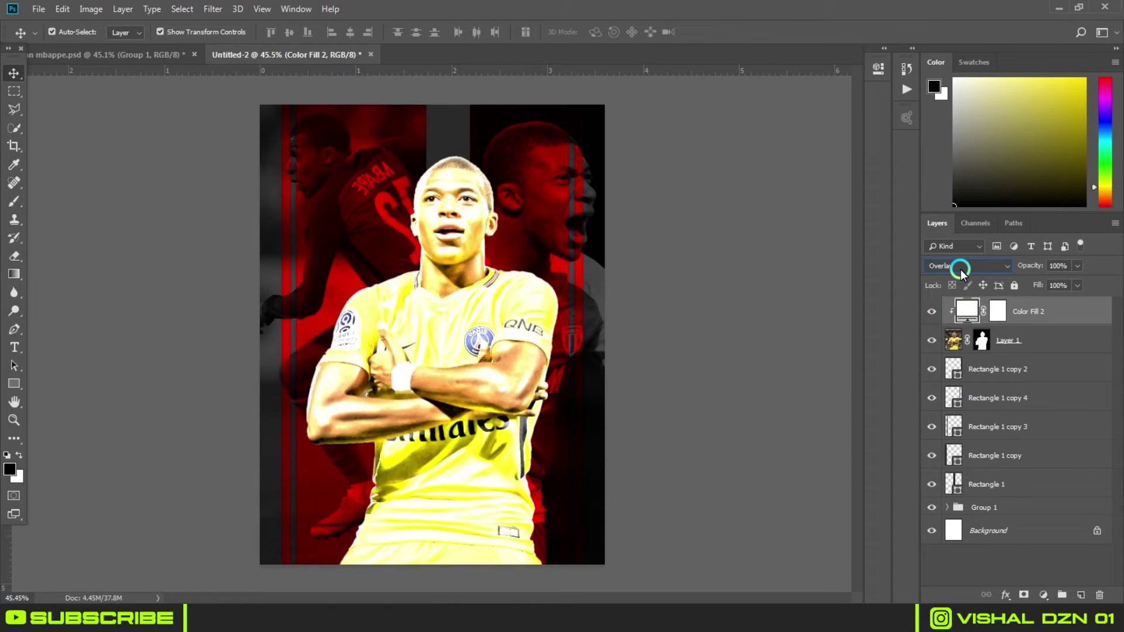
pyautogui.scroll(-1, 960, 269)
pyautogui.scroll(1, 960, 269)
pyautogui.scroll(-2, 965, 272)
pyautogui.scroll(2, 965, 270)
# Step: Turn the white fill's mask black to hide the glow, and set up a 30 px soft white brush
pyautogui.click(996, 310)
pyautogui.click(57, 224)
pyautogui.press('b')
pyautogui.moveTo(389, 113)
pyautogui.mouseDown()
pyautogui.moveTo(550, 371)
pyautogui.moveTo(334, 522)
pyautogui.mouseUp()
pyautogui.click(91, 31)
pyautogui.click(688, 112)
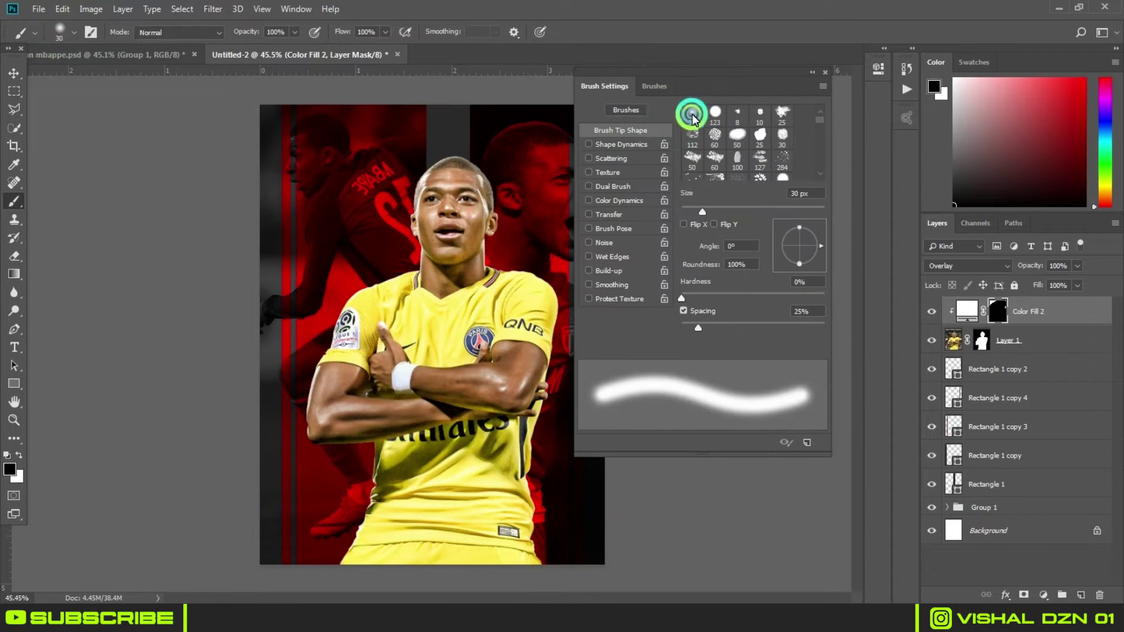
pyautogui.click(824, 71)
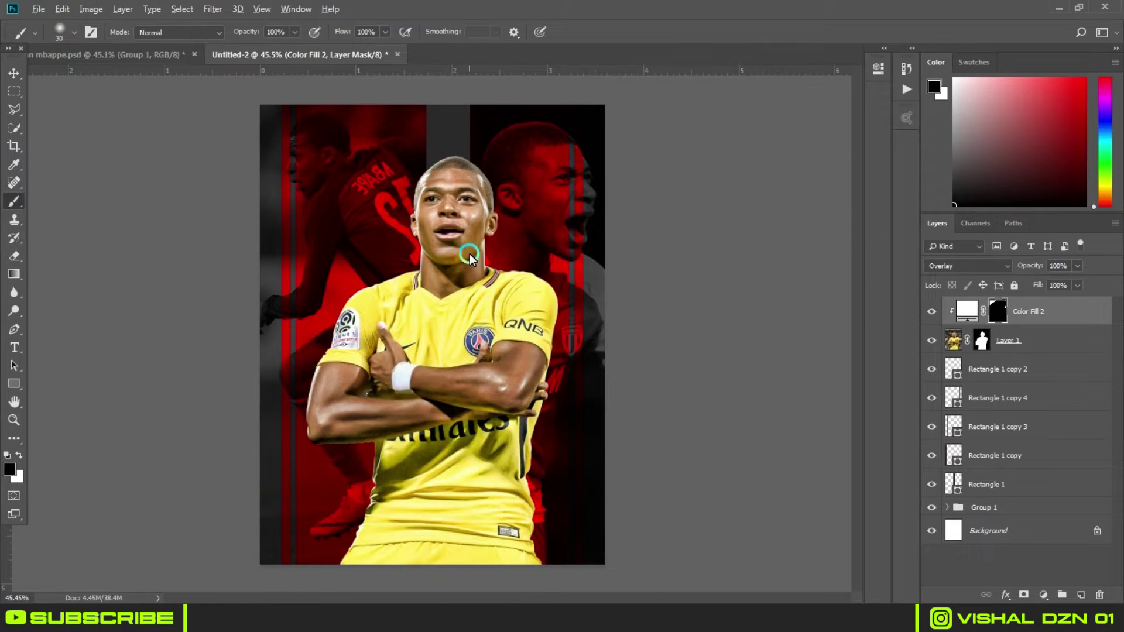
pyautogui.scroll(3, 472, 256)
pyautogui.rightClick(492, 239)
pyautogui.click(760, 198)
pyautogui.click(20, 455)
# Step: Paint white on the mask along the player's head, shoulders, arms and jersey edges
pyautogui.moveTo(491, 175); pyautogui.dragTo(482, 237)
pyautogui.hotkey('ctrl', 'z')
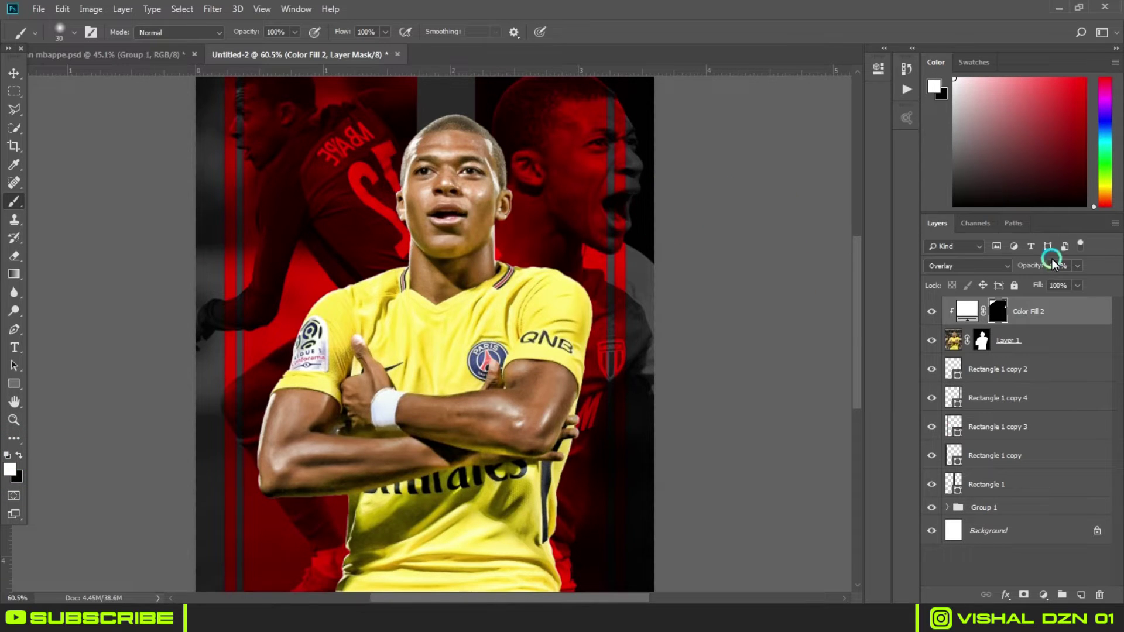
pyautogui.scroll(3, 543, 243)
pyautogui.scroll(-1, 439, 189)
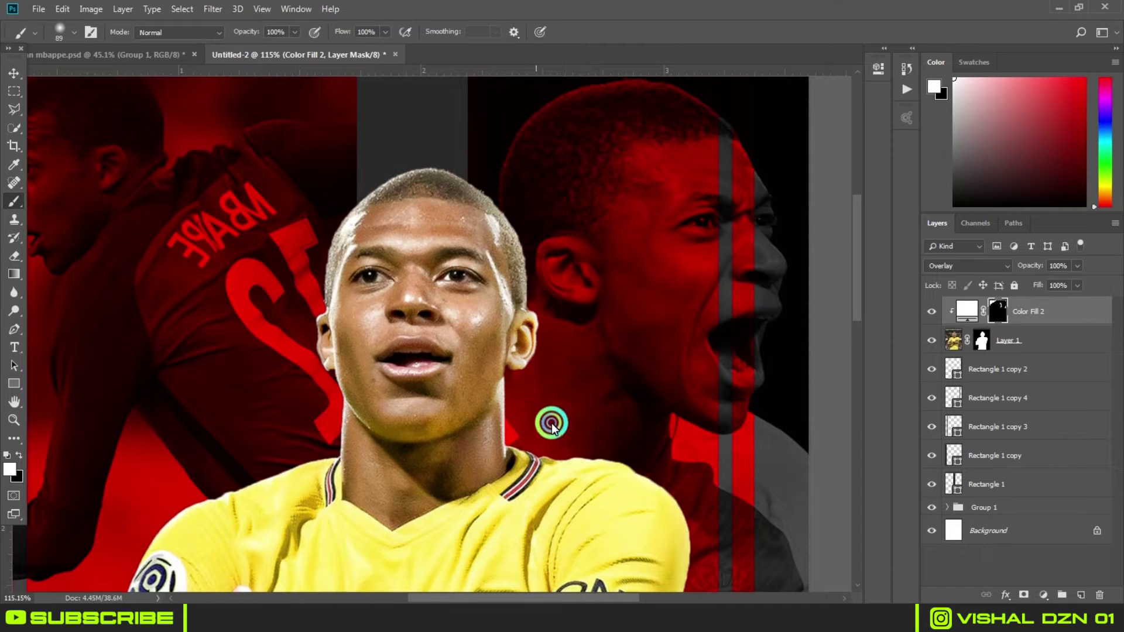
pyautogui.moveTo(576, 435); pyautogui.dragTo(396, 241)
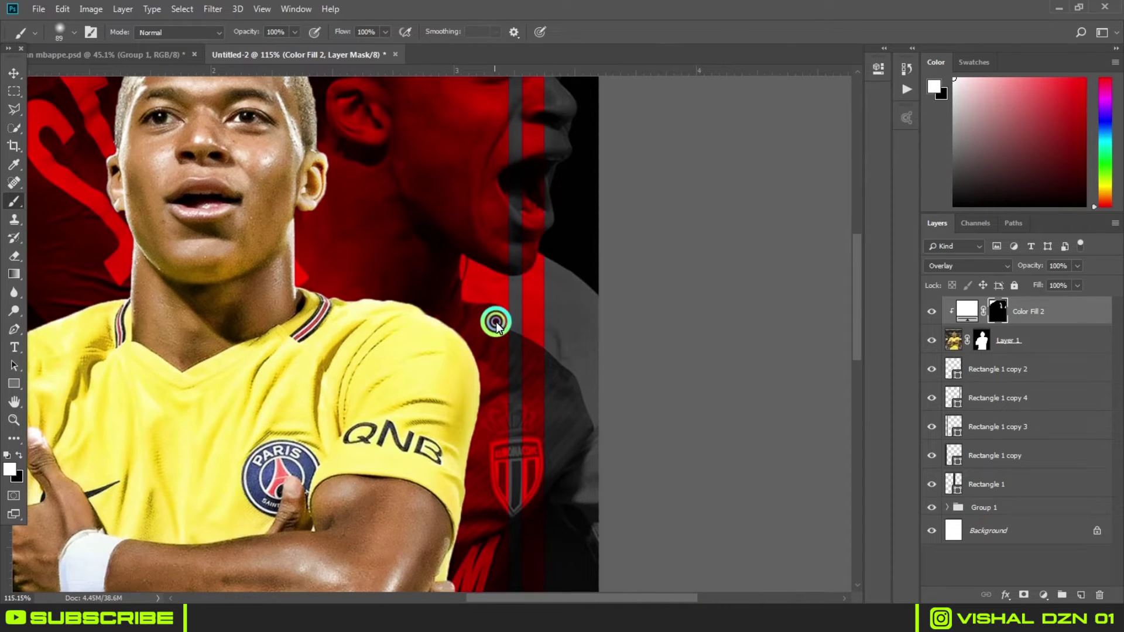
pyautogui.moveTo(520, 422); pyautogui.dragTo(458, 240)
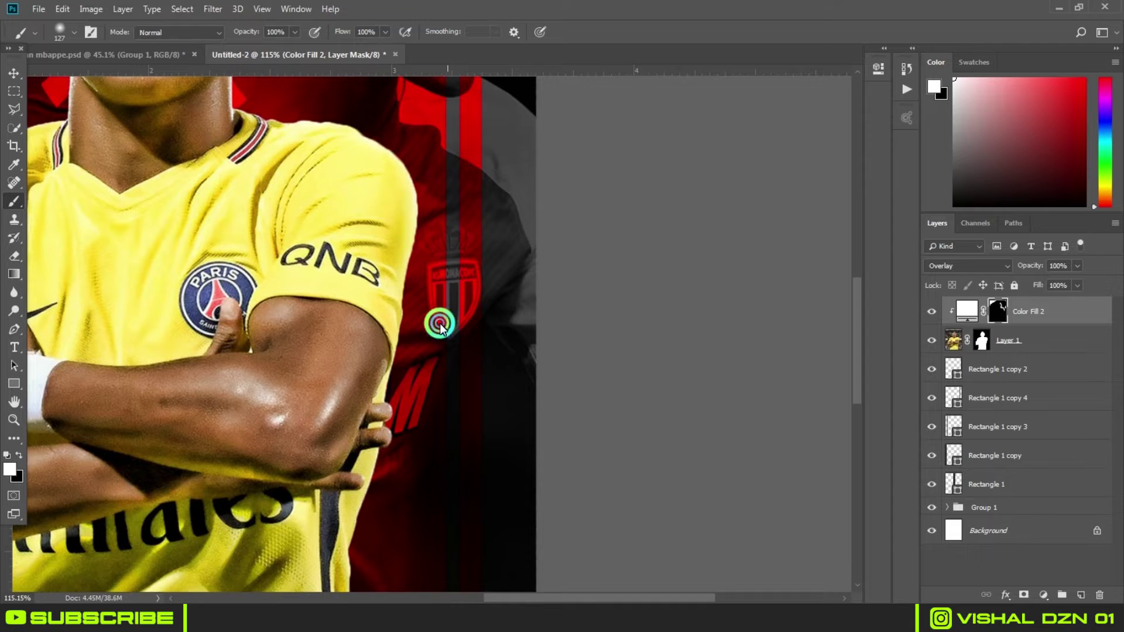
pyautogui.moveTo(442, 404); pyautogui.dragTo(383, 226)
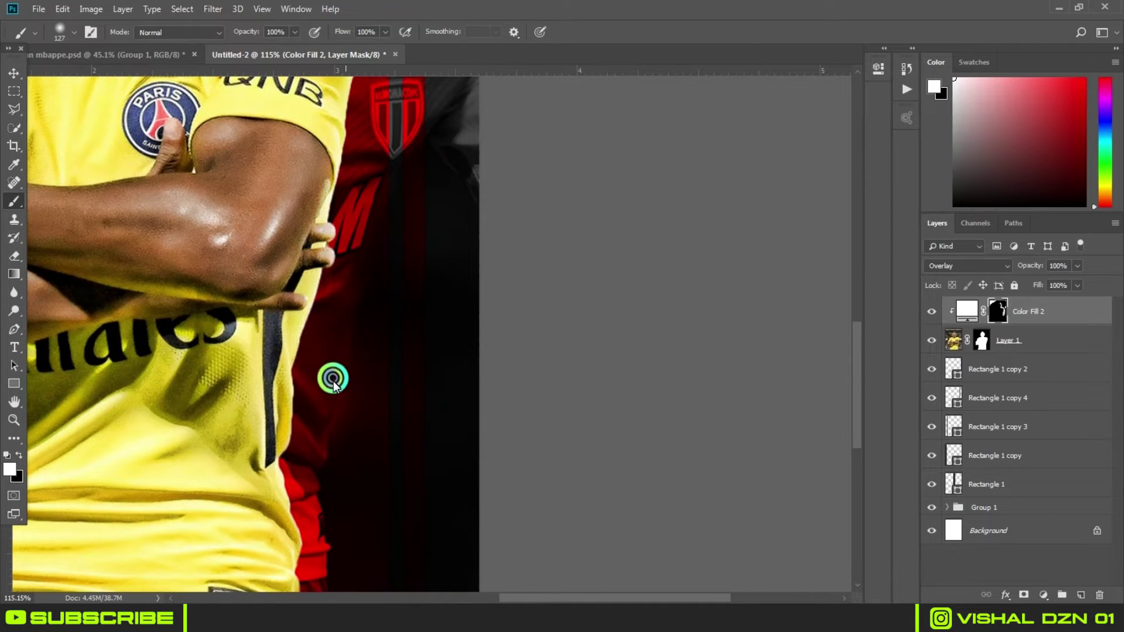
pyautogui.moveTo(350, 444); pyautogui.dragTo(319, 228)
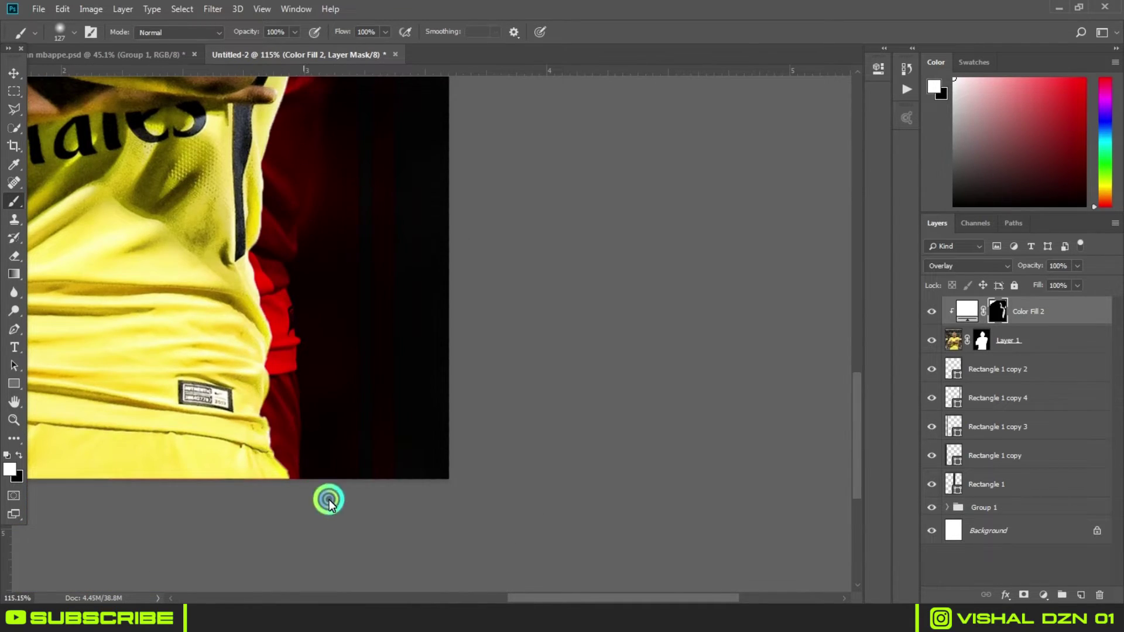
pyautogui.moveTo(316, 355); pyautogui.dragTo(771, 406)
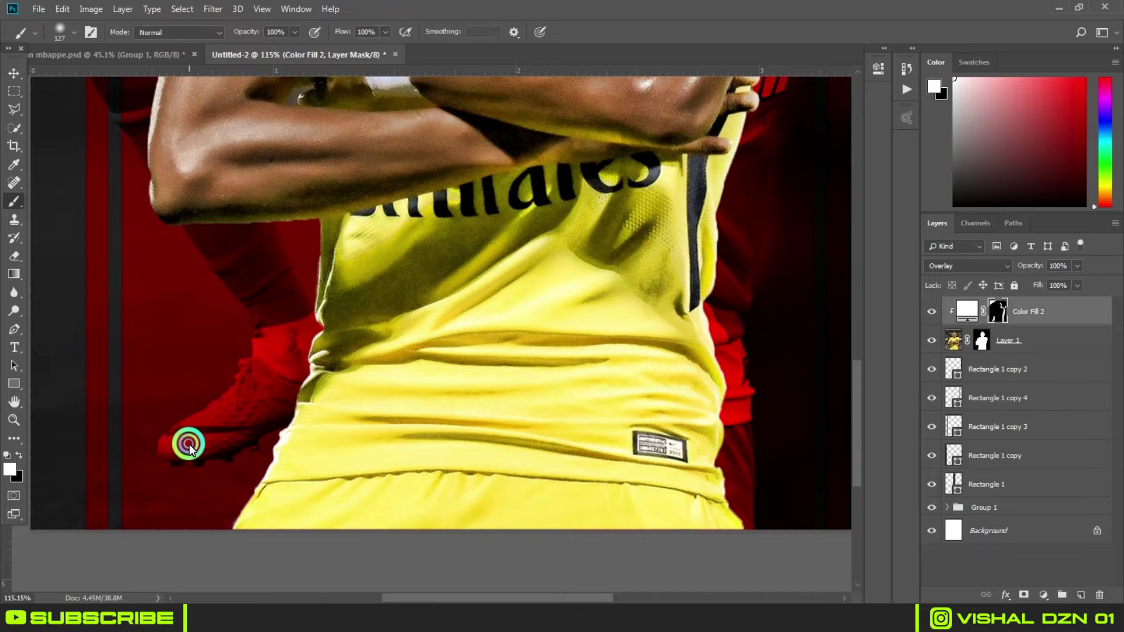
pyautogui.moveTo(188, 444); pyautogui.dragTo(251, 519)
pyautogui.moveTo(201, 215); pyautogui.dragTo(161, 374)
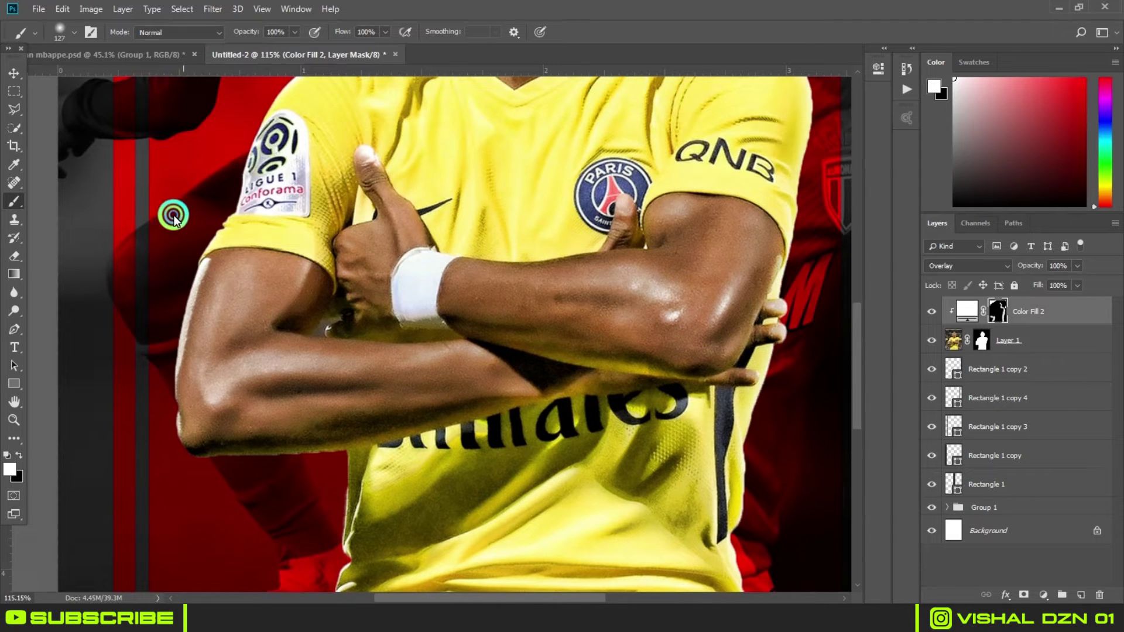
pyautogui.moveTo(188, 253); pyautogui.dragTo(191, 344)
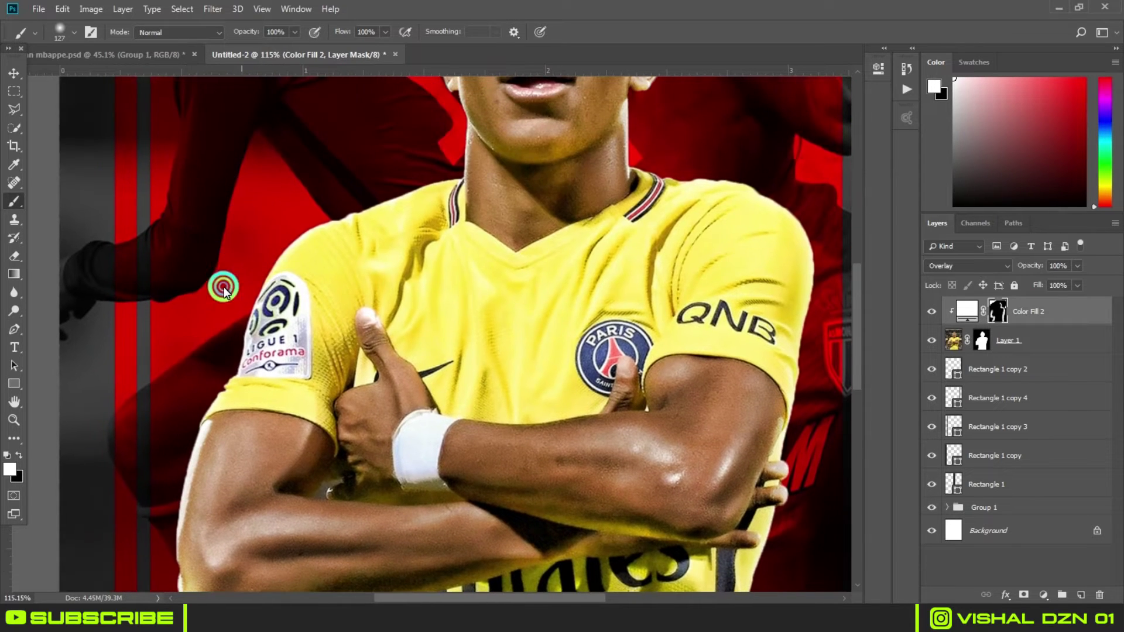
pyautogui.moveTo(294, 145); pyautogui.dragTo(236, 309)
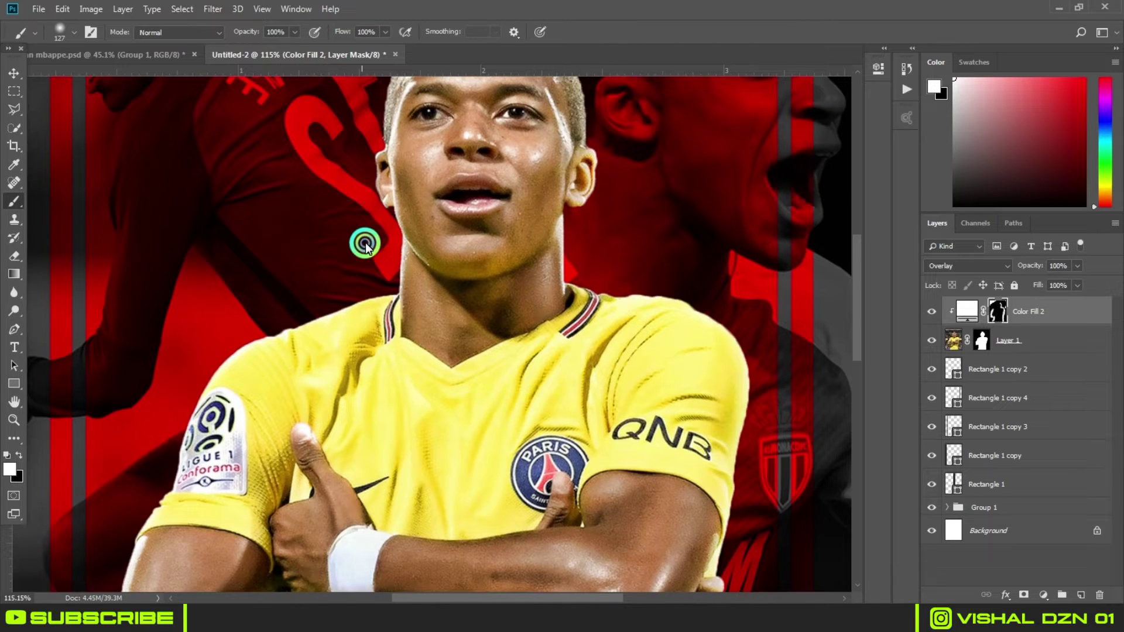
pyautogui.moveTo(333, 146); pyautogui.dragTo(239, 384)
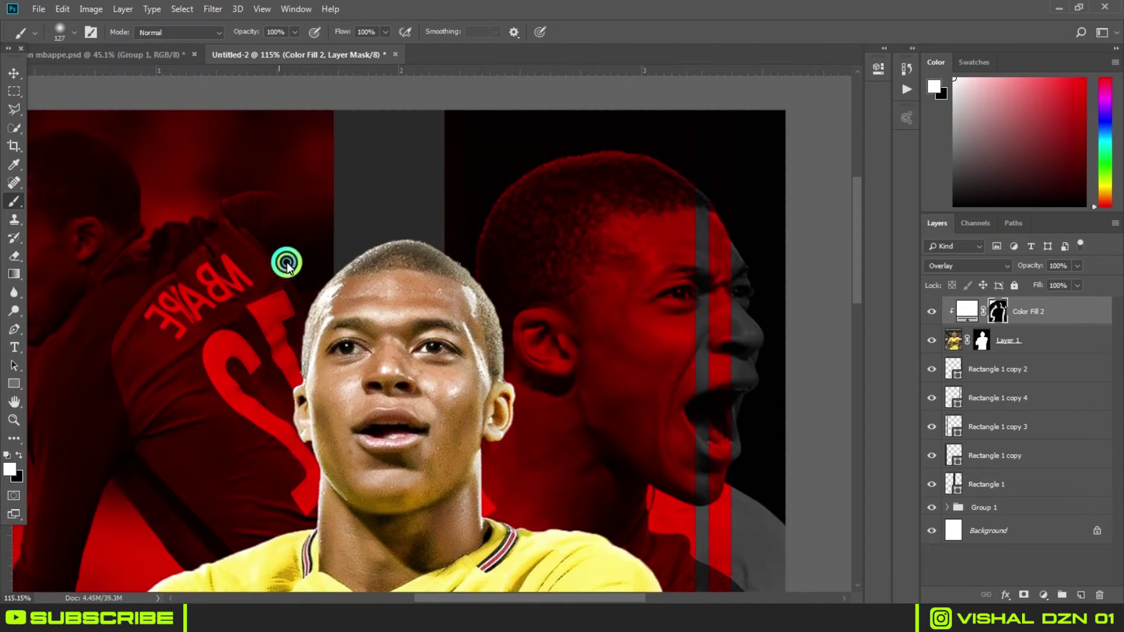
# Step: Toggle the glow to compare, then add and cancel a gradient fill layer
pyautogui.scroll(-5, 336, 212)
pyautogui.click(930, 313)
pyautogui.click(1042, 595)
pyautogui.click(1033, 352)
pyautogui.click(891, 188)
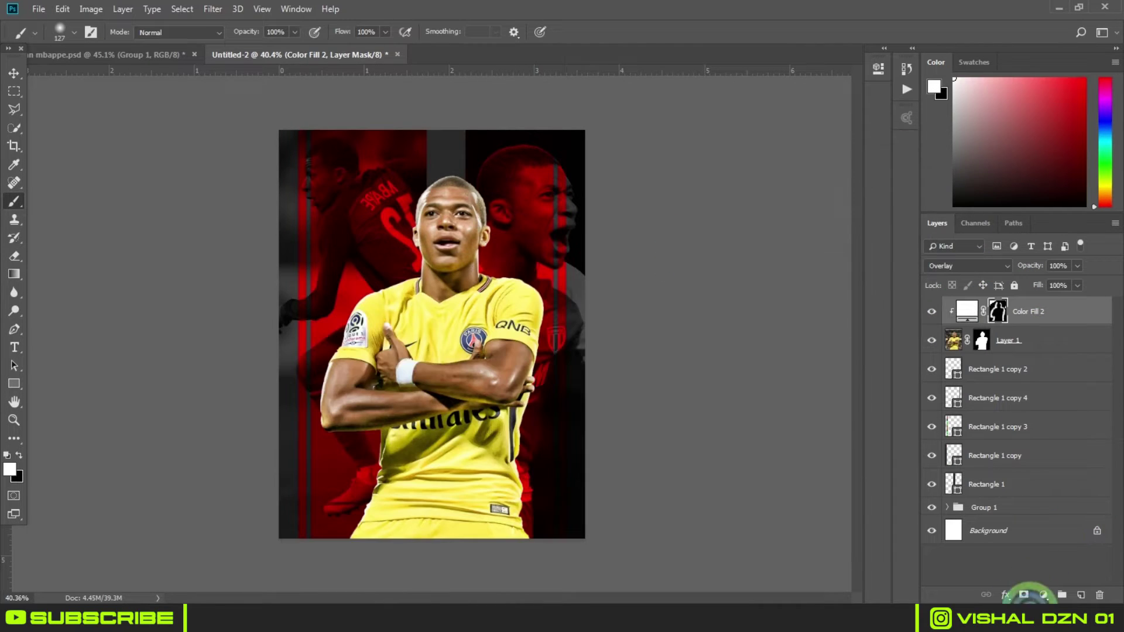
# Step: Add a red solid colour fill below the white fill, clipped to the player in Soft Light mode
pyautogui.click(1044, 595)
pyautogui.click(1042, 350)
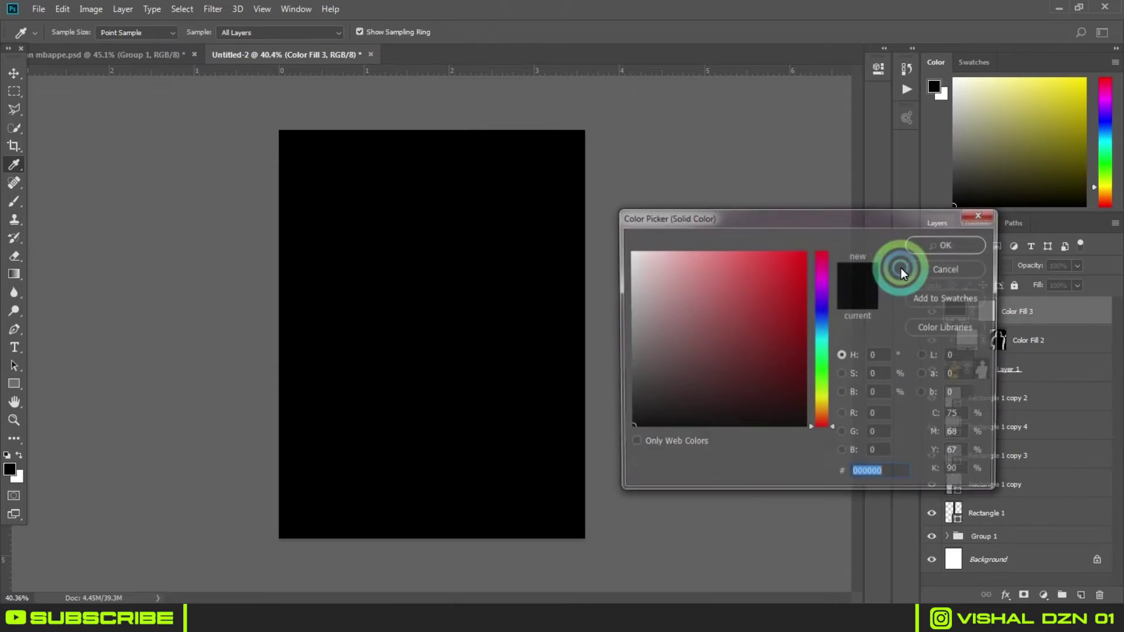
pyautogui.click(933, 252)
pyautogui.moveTo(1015, 338); pyautogui.dragTo(1024, 346)
pyautogui.keyDown('alt'); pyautogui.click(949, 351); pyautogui.keyUp('alt')
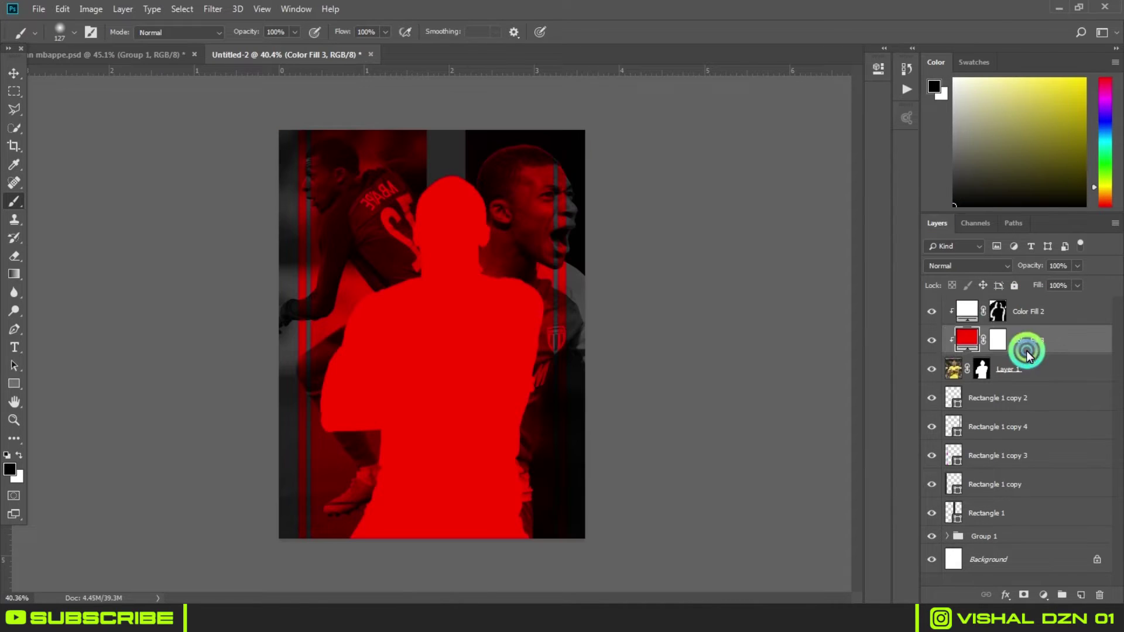
pyautogui.click(968, 266)
pyautogui.scroll(-4, 969, 269)
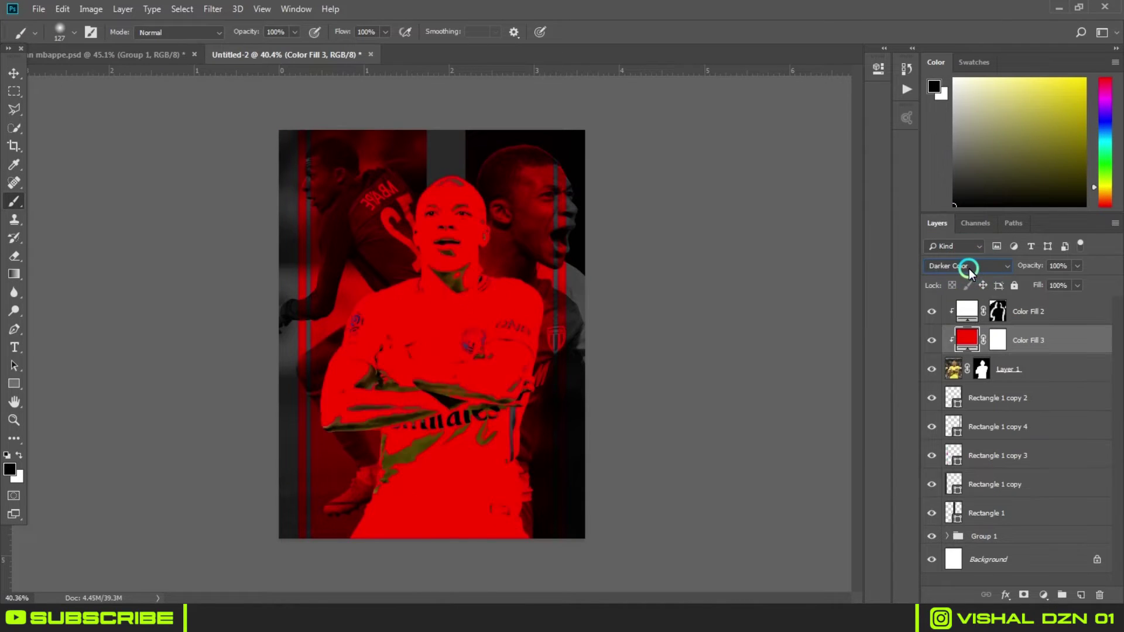
pyautogui.scroll(-2, 968, 269)
pyautogui.scroll(-1, 968, 269)
pyautogui.scroll(-1, 968, 269)
pyautogui.scroll(-1, 968, 269)
# Step: On the red fill's mask, erase the tint from the player, then paint it back along his head
pyautogui.click(995, 338)
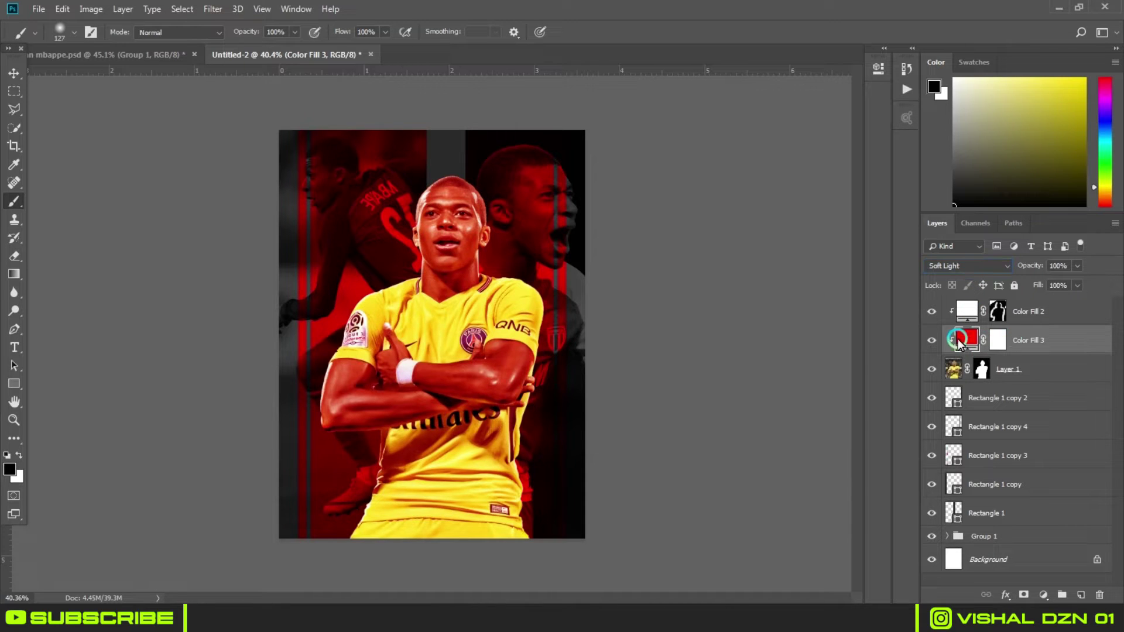
pyautogui.press('x')
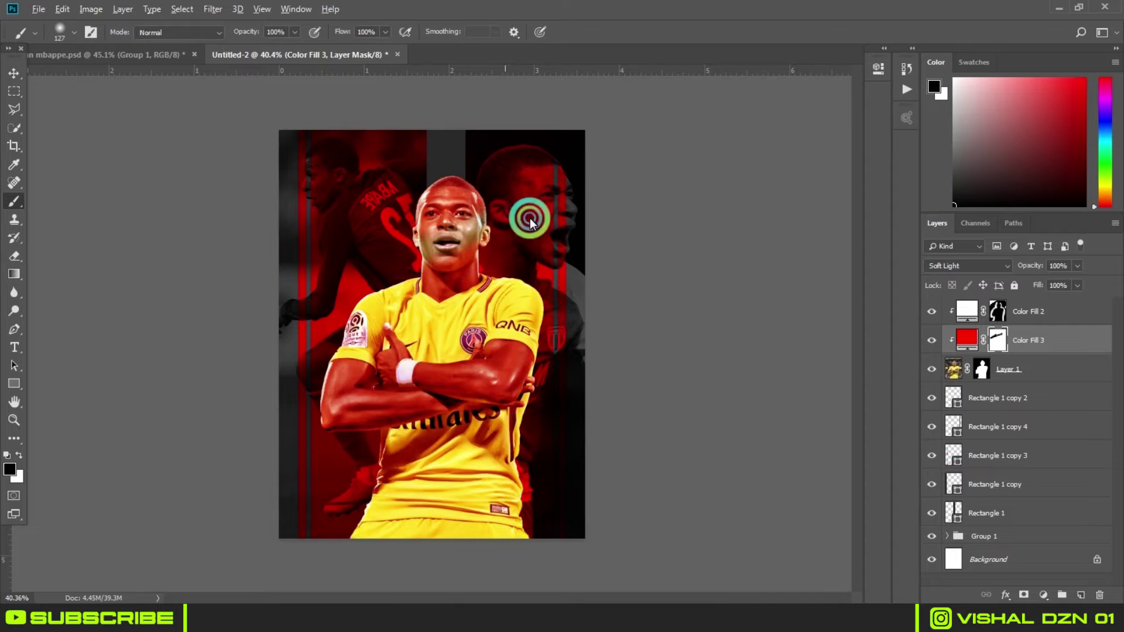
pyautogui.moveTo(485, 218); pyautogui.dragTo(458, 450)
pyautogui.press('x')
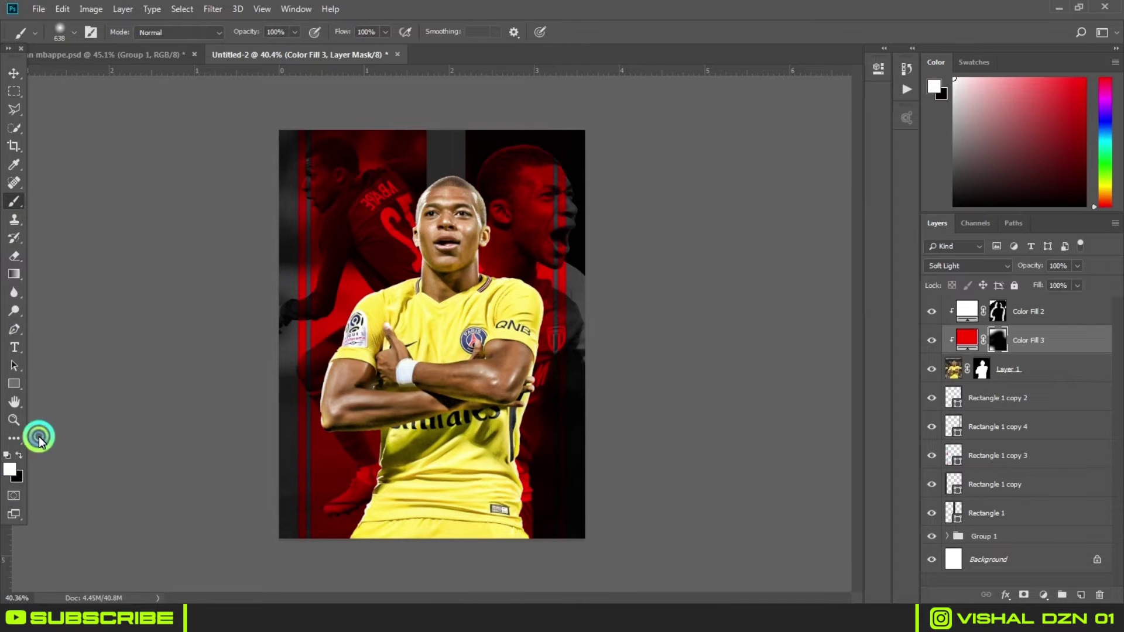
pyautogui.scroll(3, 423, 198)
pyautogui.keyDown('alt'); pyautogui.rightClick(402, 274); pyautogui.keyUp('alt')
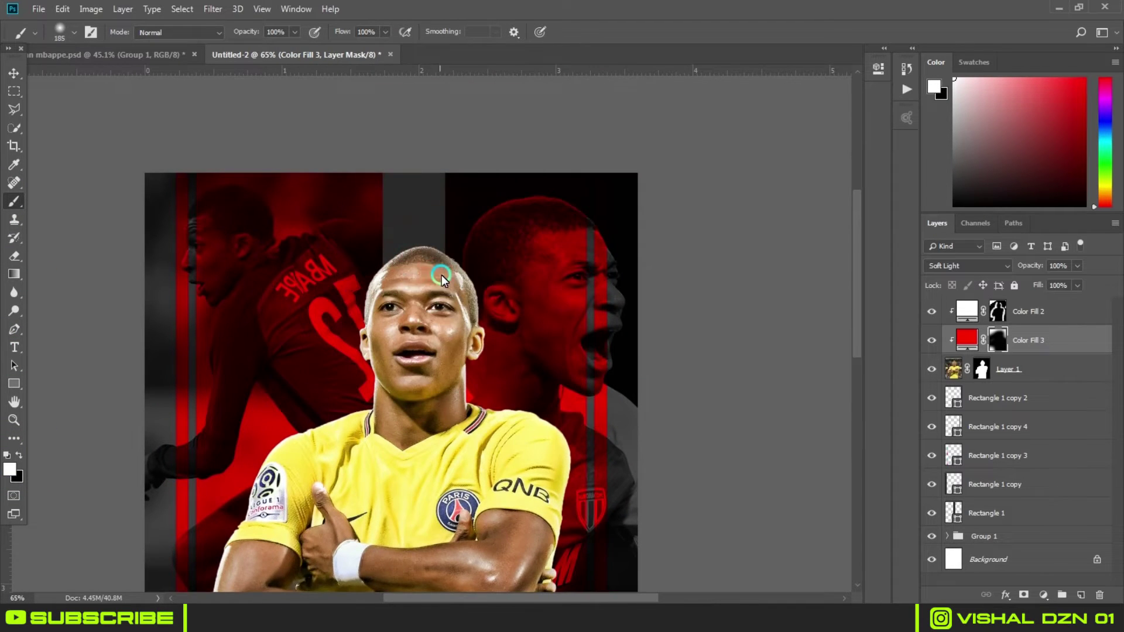
pyautogui.scroll(1, 444, 287)
pyautogui.scroll(2, 446, 296)
pyautogui.keyDown('alt'); pyautogui.rightClick(472, 188); pyautogui.keyUp('alt')
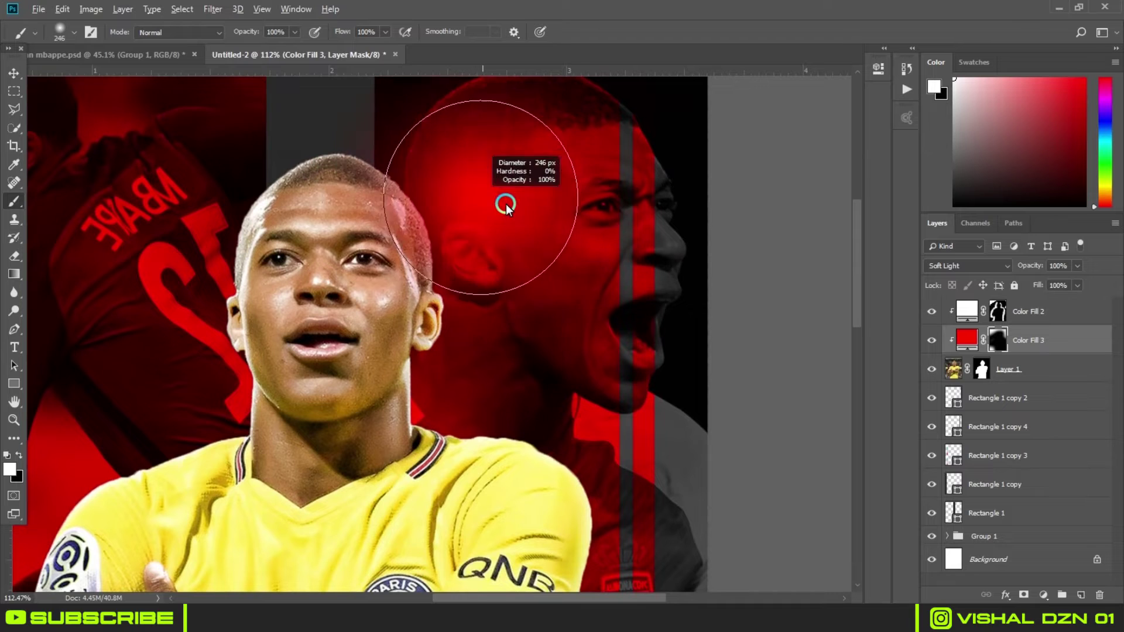
pyautogui.moveTo(482, 216)
pyautogui.mouseDown()
pyautogui.moveTo(566, 384)
pyautogui.moveTo(422, 184)
pyautogui.mouseUp()
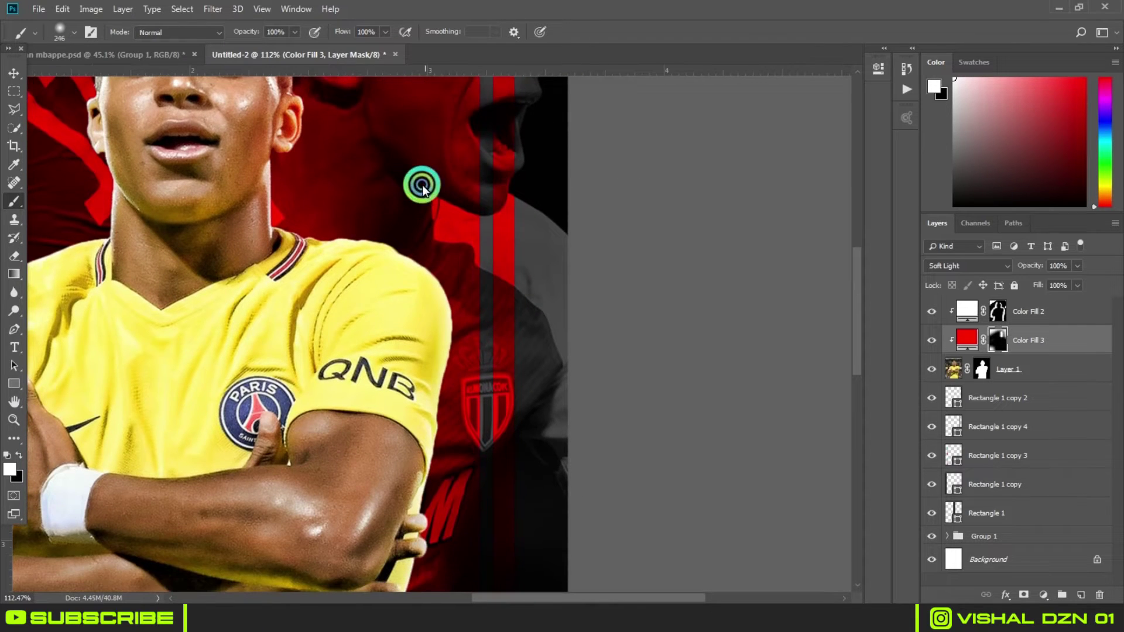
# Step: Enlarge the brush to nearly 1000 px, then switch to the Move tool and expand Group 1
pyautogui.moveTo(501, 309); pyautogui.dragTo(509, 148)
pyautogui.scroll(-2, 482, 264)
pyautogui.keyDown('alt'); pyautogui.rightClick(459, 318); pyautogui.keyUp('alt')
pyautogui.scroll(-1, 529, 456)
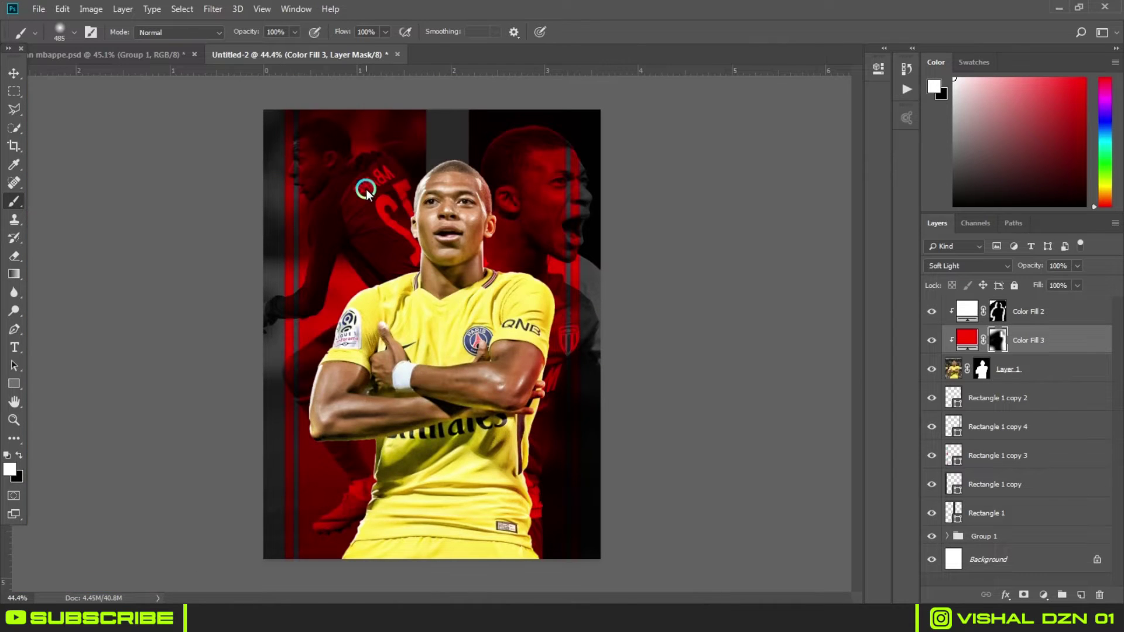
pyautogui.scroll(-1, 258, 566)
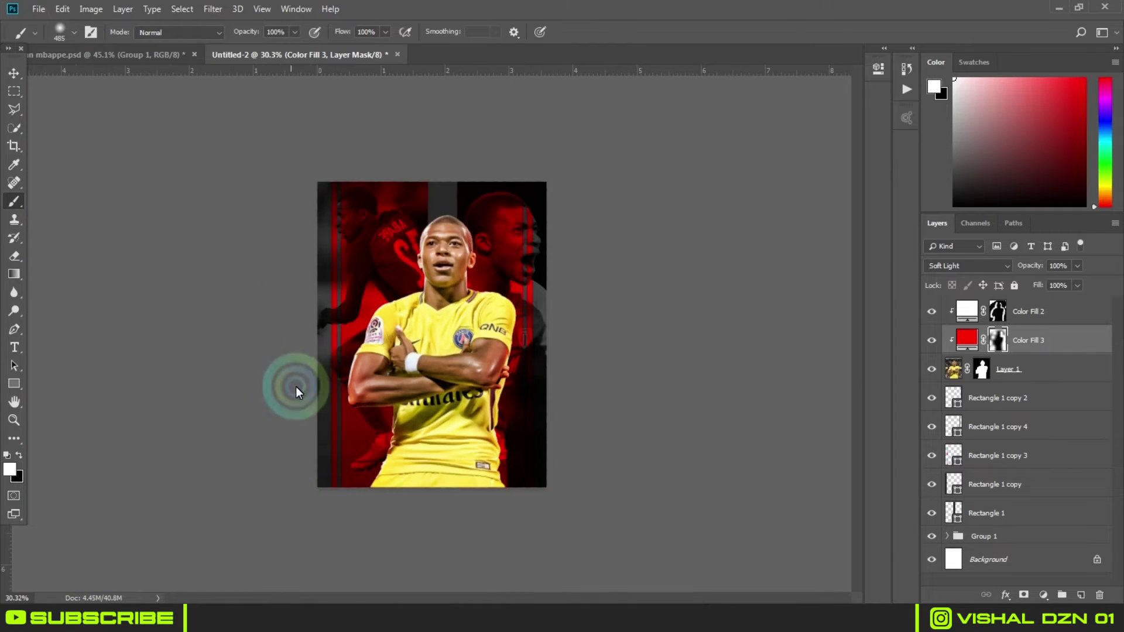
pyautogui.scroll(-1, 350, 263)
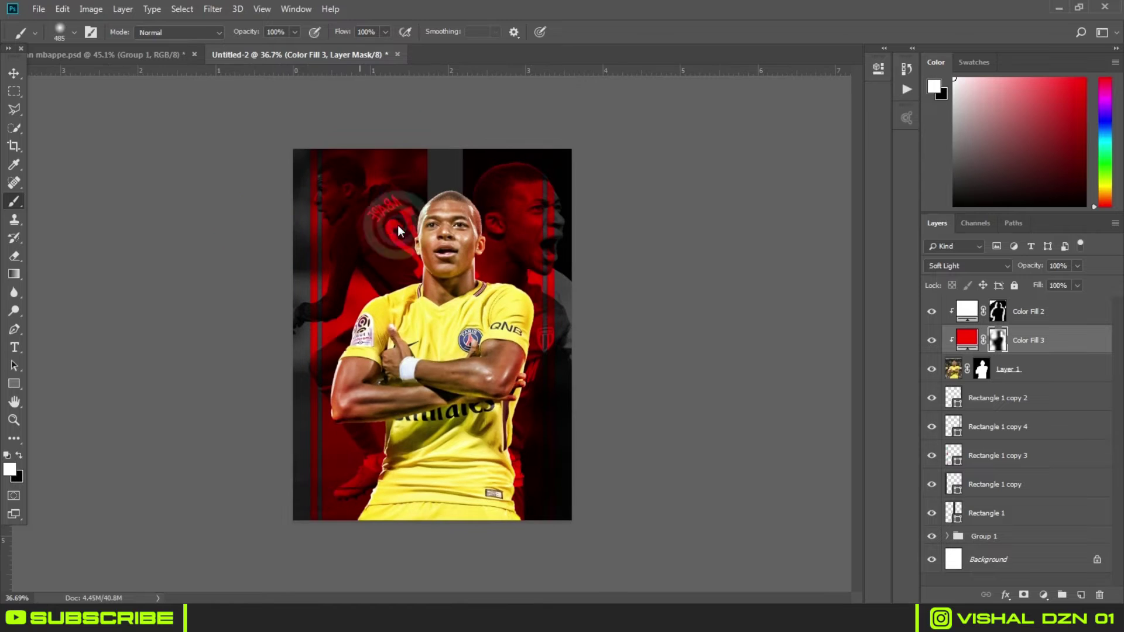
pyautogui.scroll(-1, 578, 369)
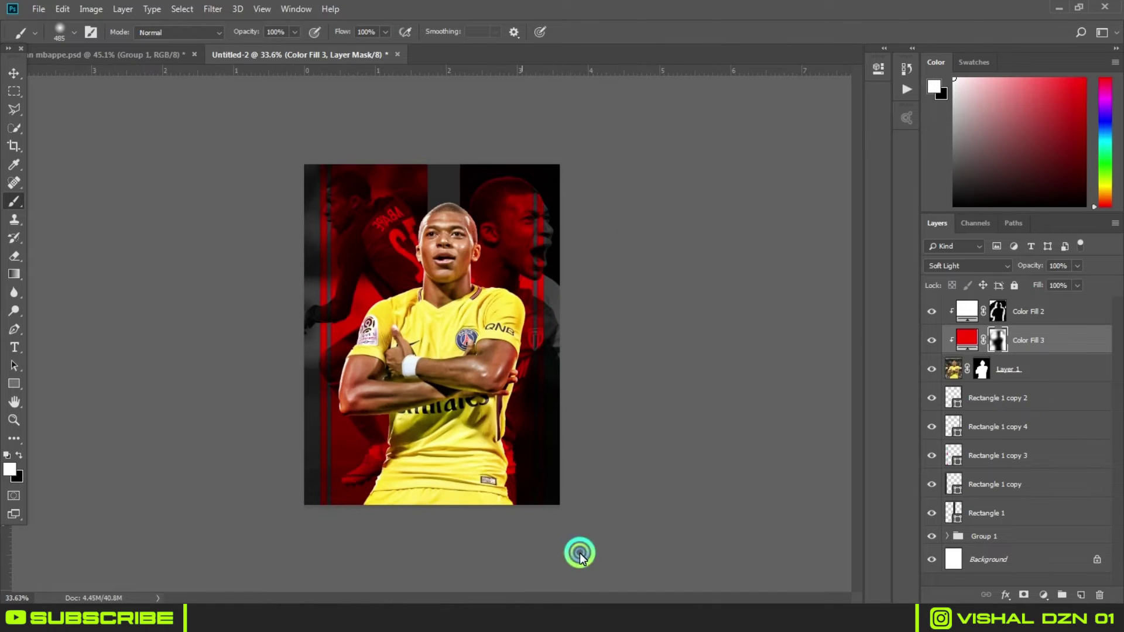
pyautogui.moveTo(368, 472); pyautogui.dragTo(272, 504)
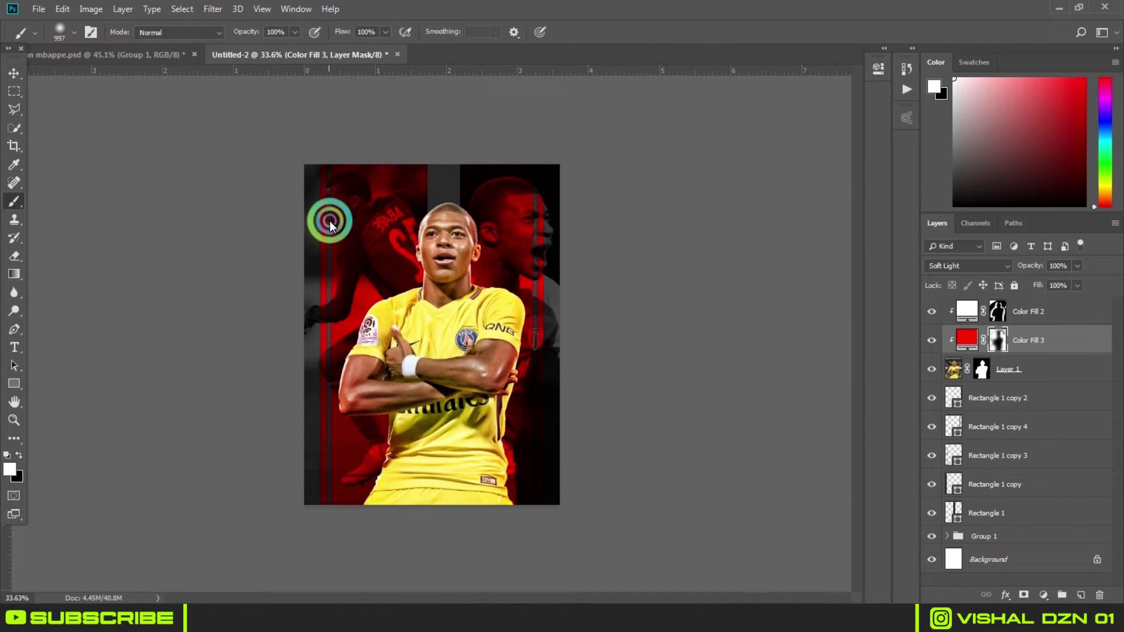
pyautogui.scroll(3, 373, 91)
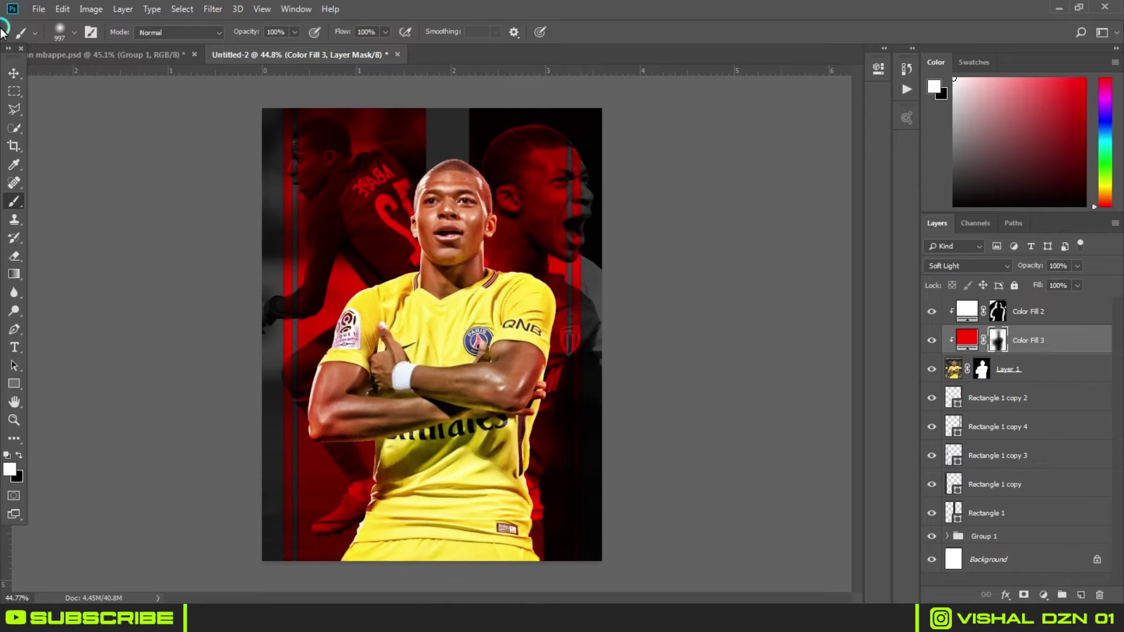
pyautogui.press('v')
pyautogui.click(948, 536)
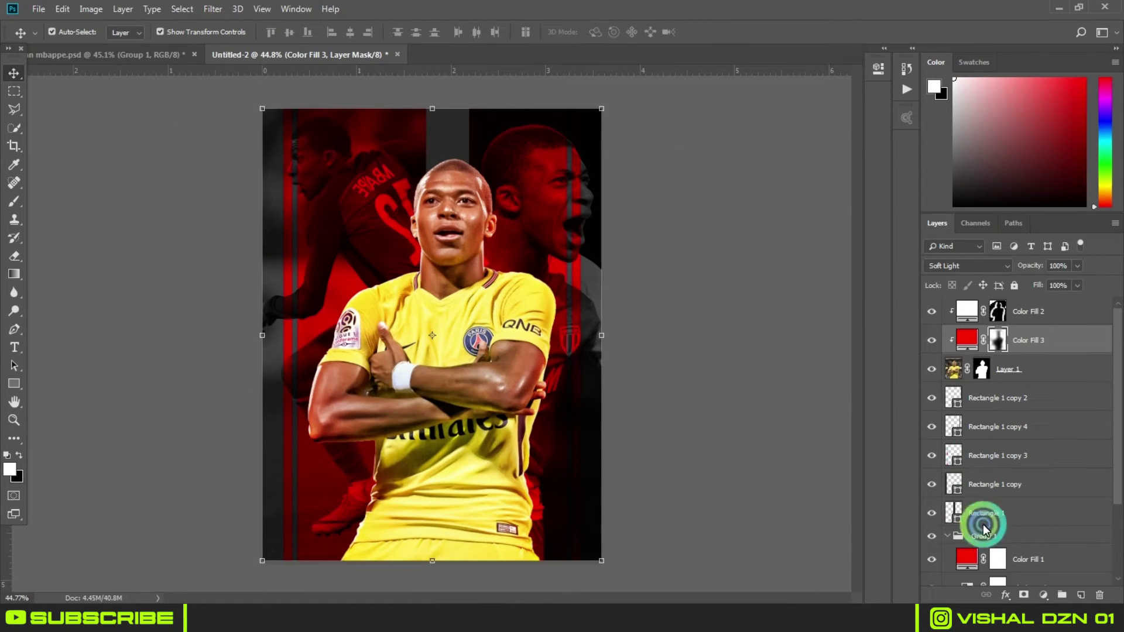
# Step: Add a Brightness/Contrast adjustment above Black & White 1 with Brightness 19 and Contrast -11
pyautogui.scroll(-3, 1048, 468)
pyautogui.click(1044, 485)
pyautogui.click(1043, 595)
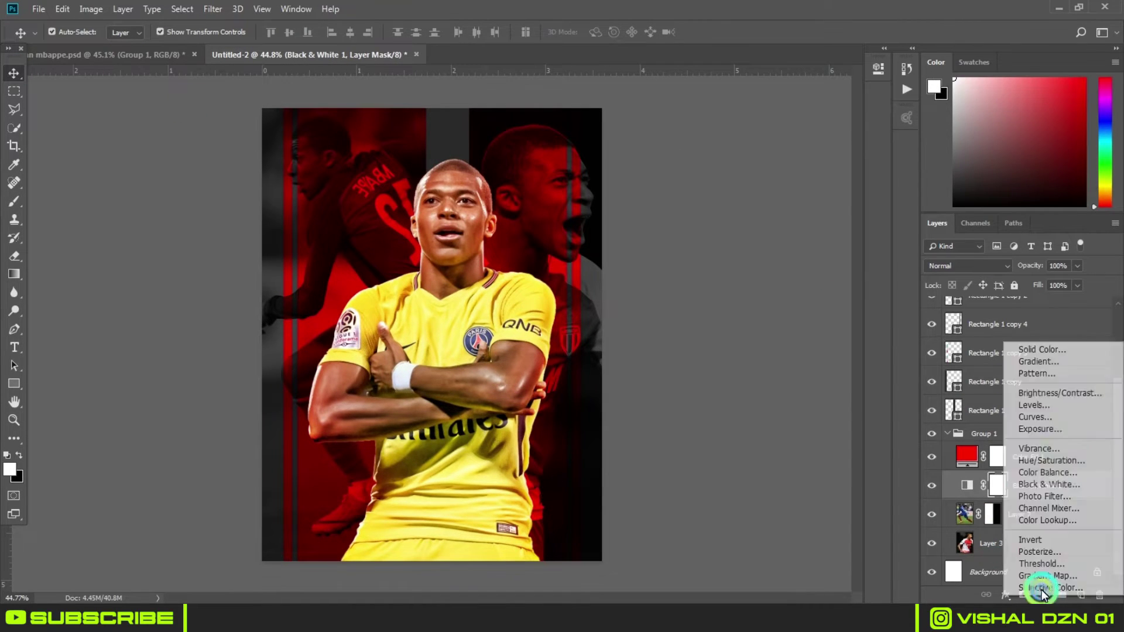
pyautogui.click(1041, 389)
pyautogui.moveTo(758, 145); pyautogui.dragTo(770, 171)
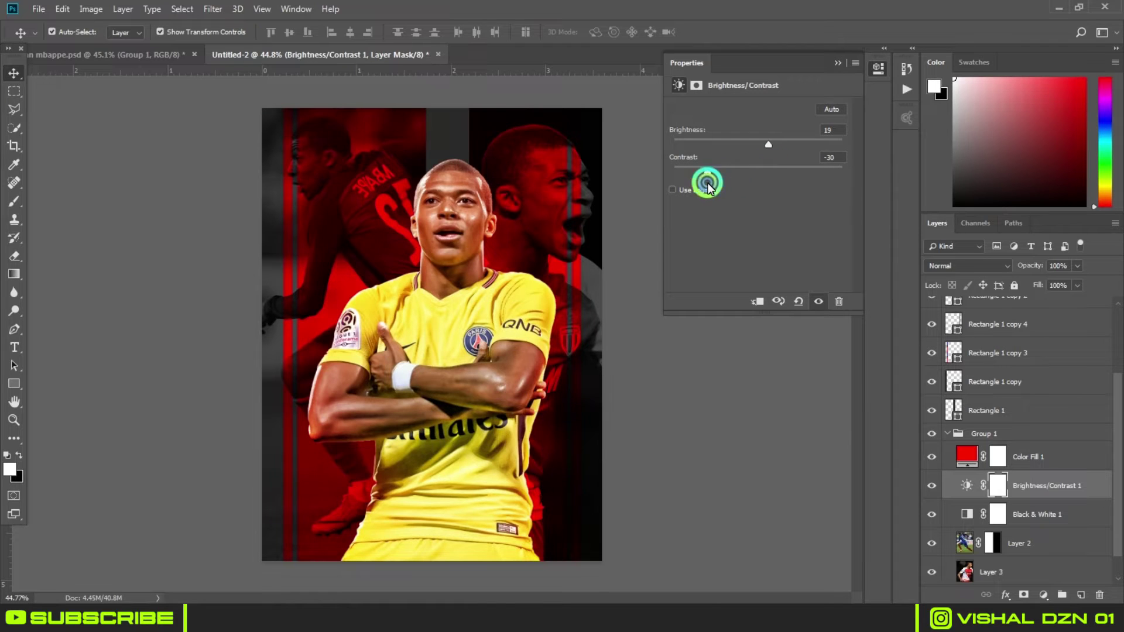
pyautogui.moveTo(706, 185); pyautogui.dragTo(836, 185)
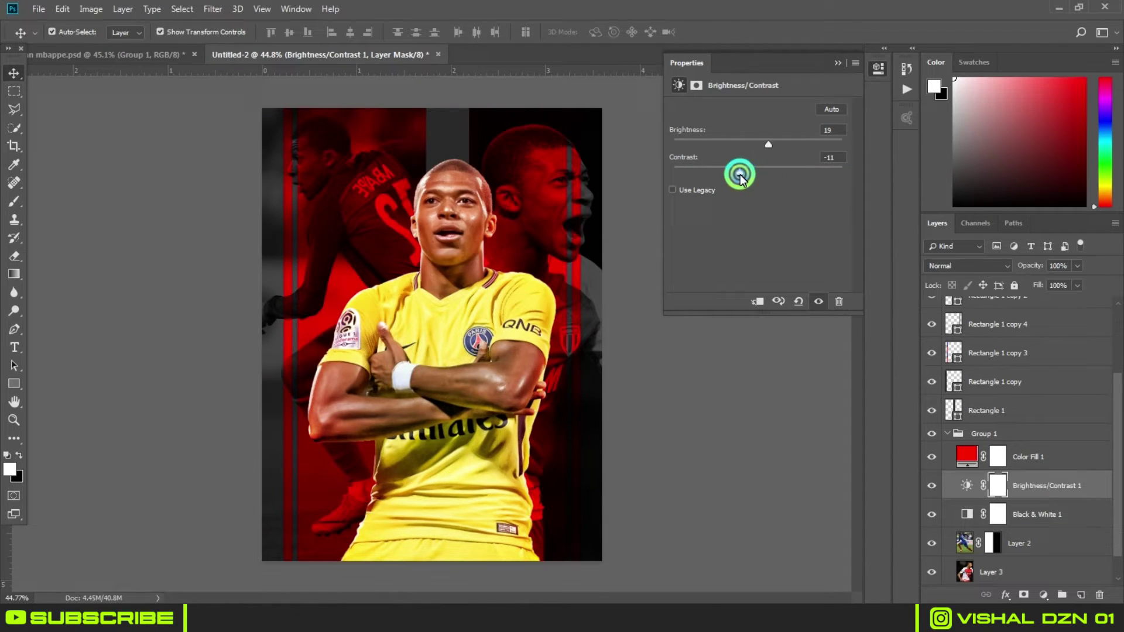
pyautogui.click(838, 63)
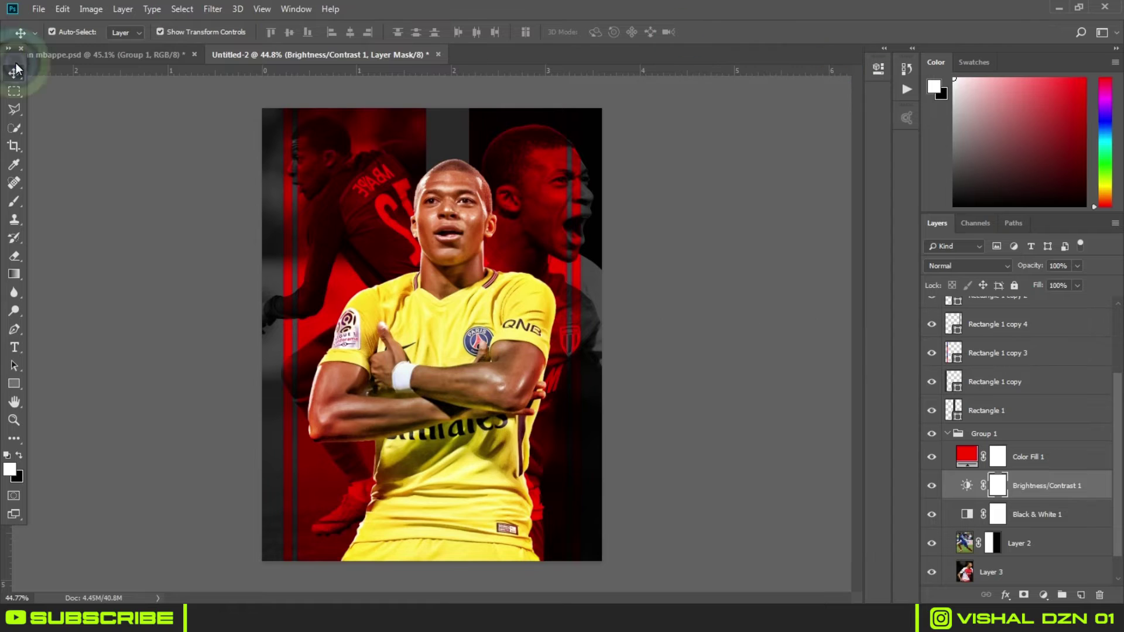
pyautogui.click(621, 238)
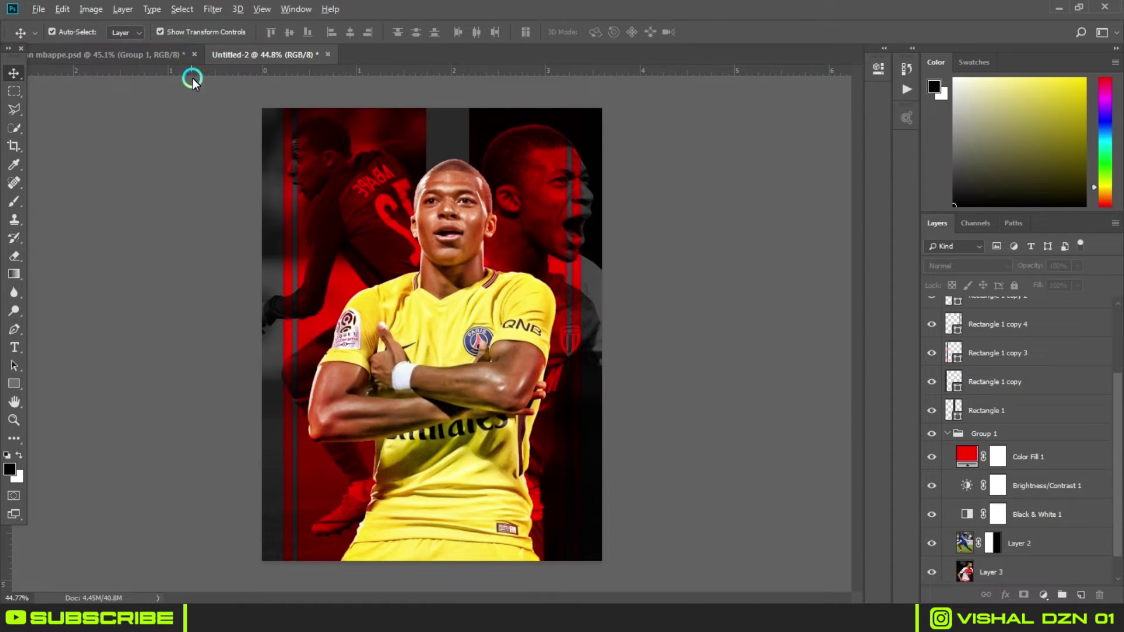
pyautogui.click(38, 9)
# Step: Open the download (1).jpeg texture from F:\images\downloads\stock images
pyautogui.click(164, 82)
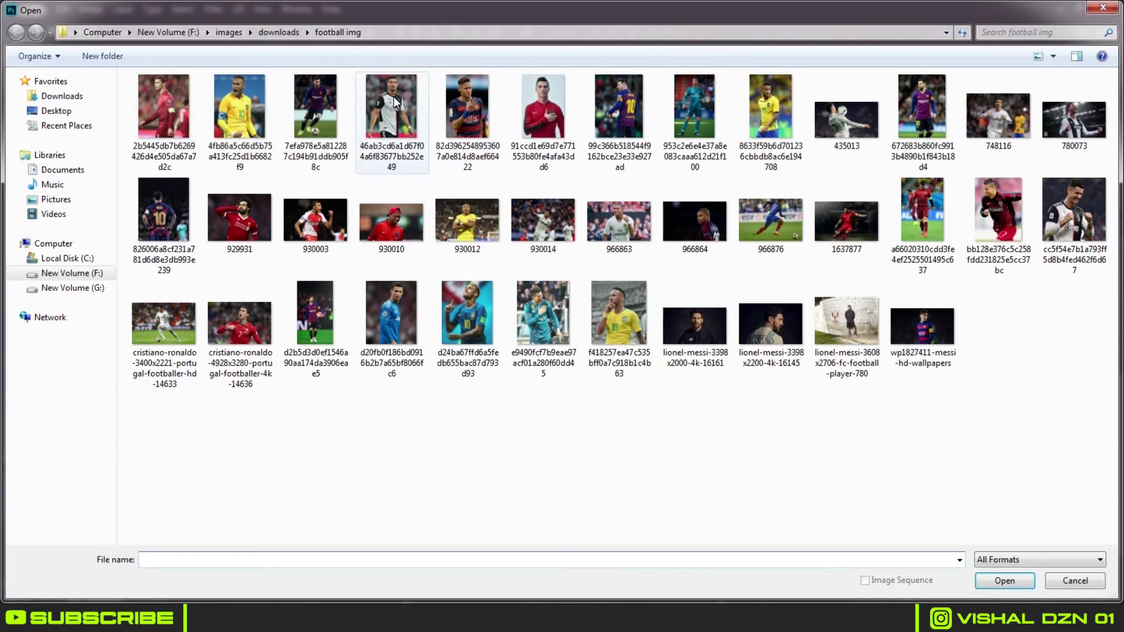
pyautogui.click(95, 274)
pyautogui.doubleClick(488, 115)
pyautogui.click(331, 124)
pyautogui.doubleClick(332, 125)
pyautogui.click(252, 133)
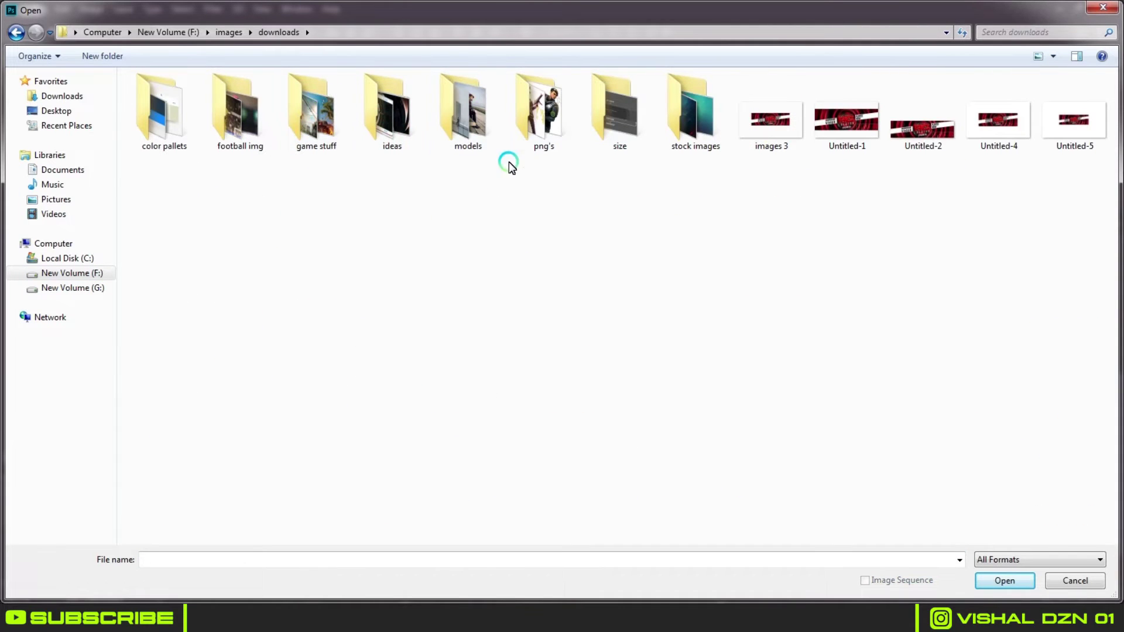
pyautogui.click(664, 137)
pyautogui.click(155, 240)
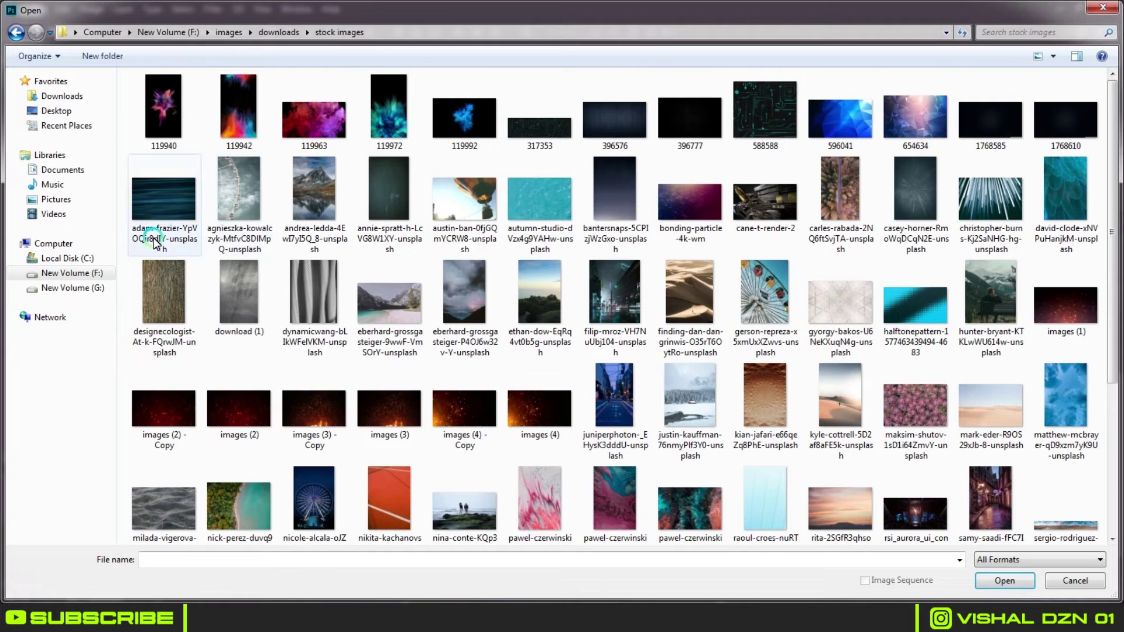
pyautogui.scroll(-4, 267, 367)
pyautogui.scroll(4, 730, 316)
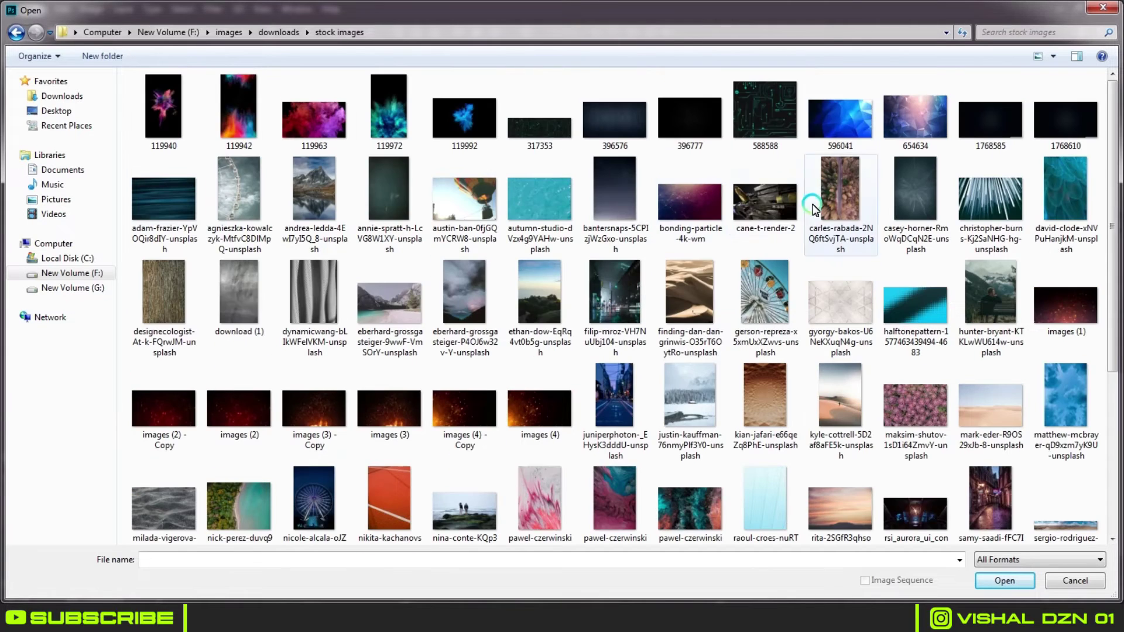
pyautogui.click(266, 295)
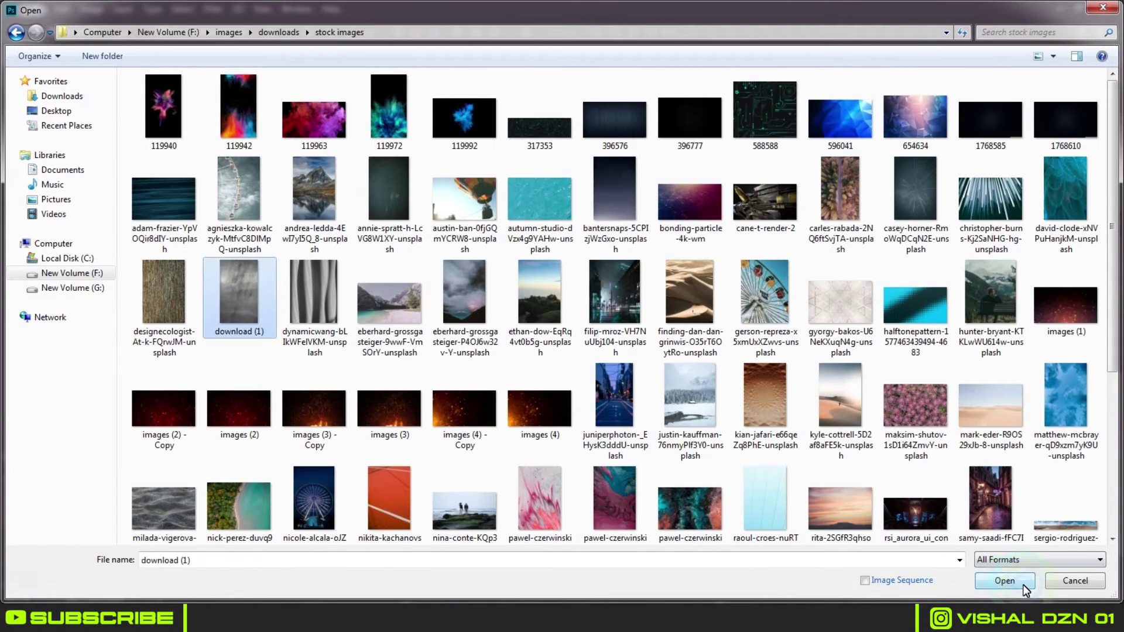
pyautogui.click(1005, 580)
# Step: Open hard-grunge-brush-stroke-banner-8.png from the png's folder as another document
pyautogui.click(300, 58)
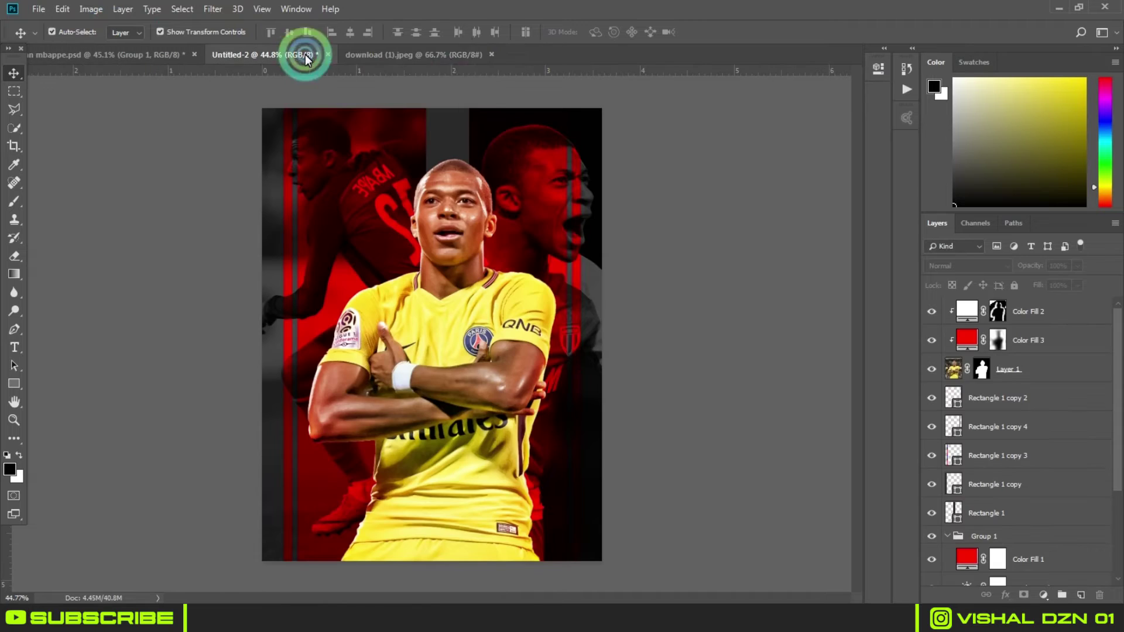
pyautogui.scroll(-1, 466, 199)
pyautogui.click(38, 9)
pyautogui.click(46, 38)
pyautogui.click(66, 273)
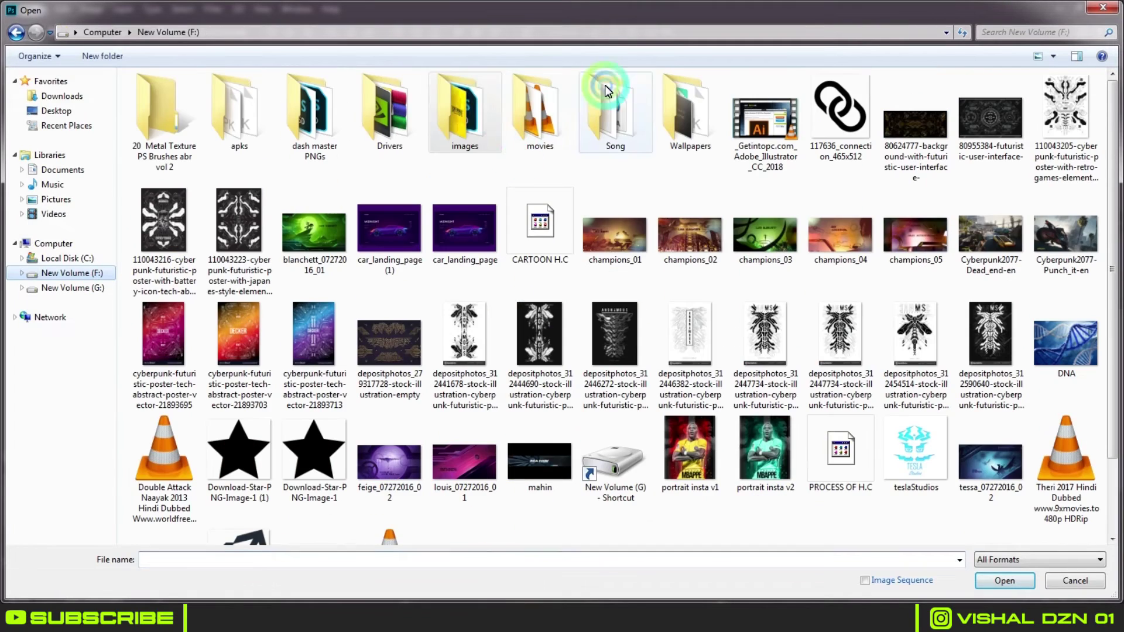
pyautogui.doubleClick(452, 145)
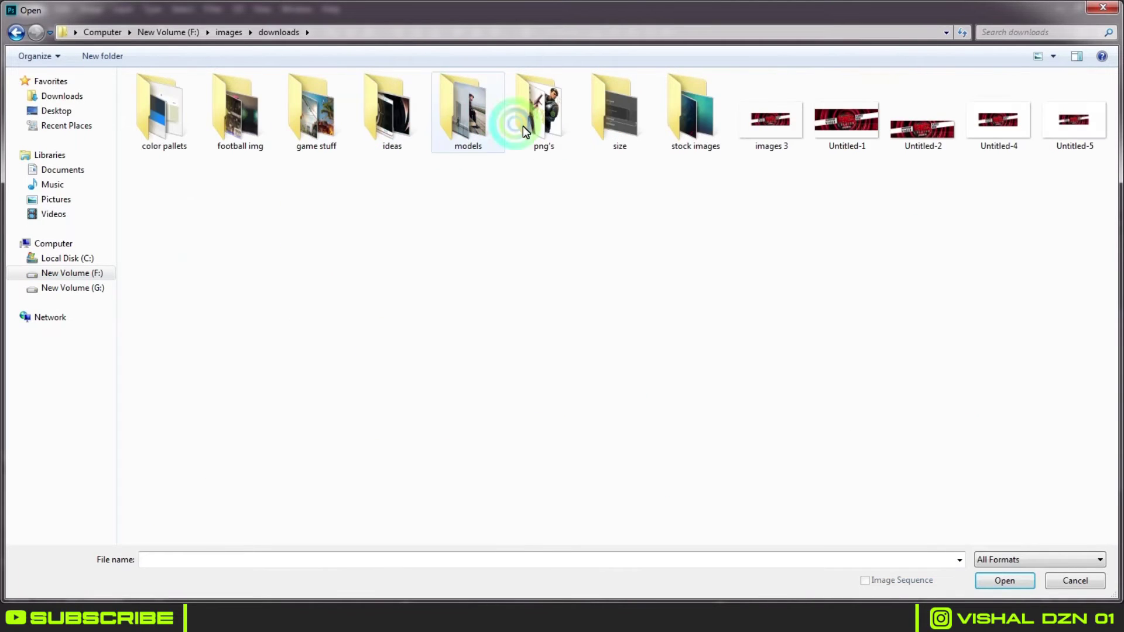
pyautogui.doubleClick(542, 139)
pyautogui.click(985, 373)
pyautogui.click(1002, 580)
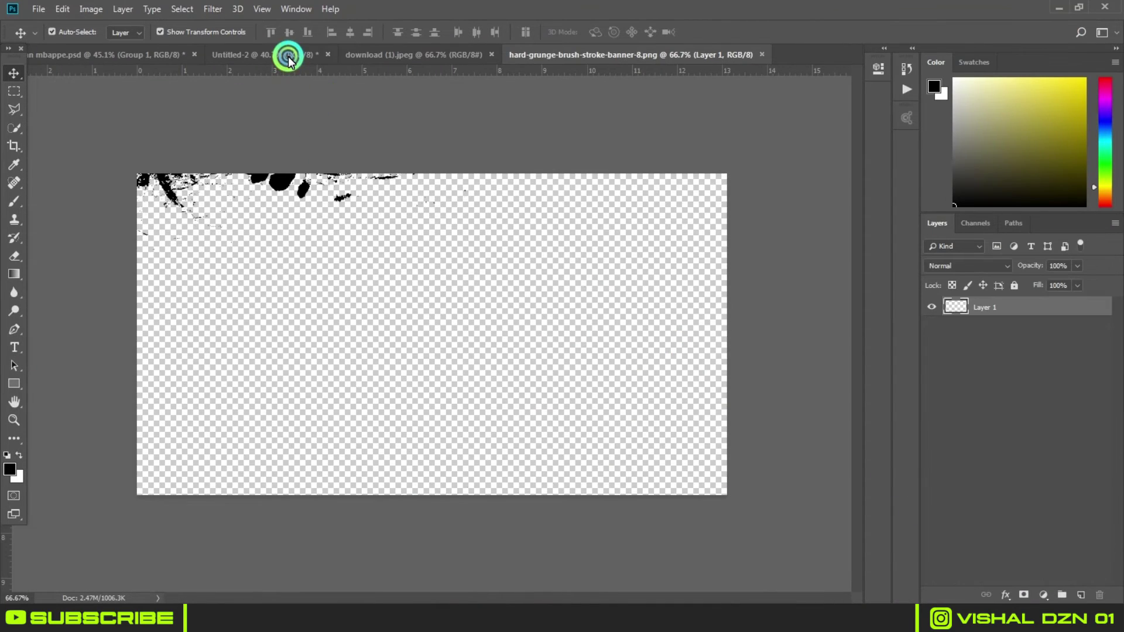
# Step: Bring the grunge stroke into the poster and whiten it with Hue/Saturation Lightness +100
pyautogui.moveTo(322, 108); pyautogui.dragTo(338, 131)
pyautogui.moveTo(462, 422); pyautogui.dragTo(461, 423)
pyautogui.click(778, 439)
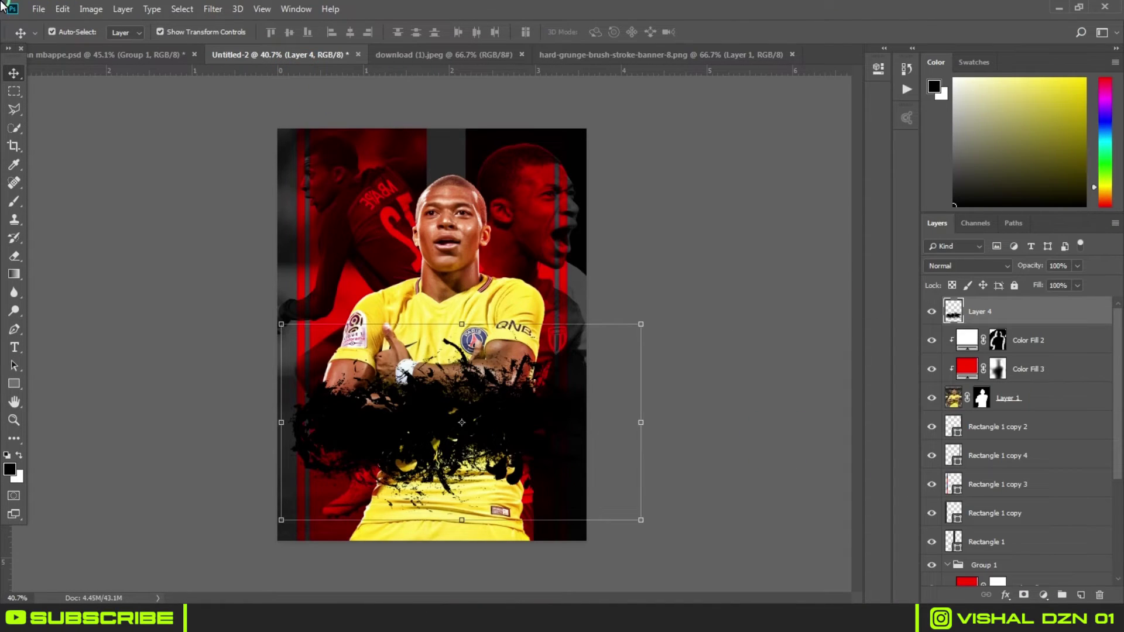
pyautogui.click(91, 9)
pyautogui.click(261, 120)
pyautogui.moveTo(831, 263); pyautogui.dragTo(909, 288)
pyautogui.click(1025, 145)
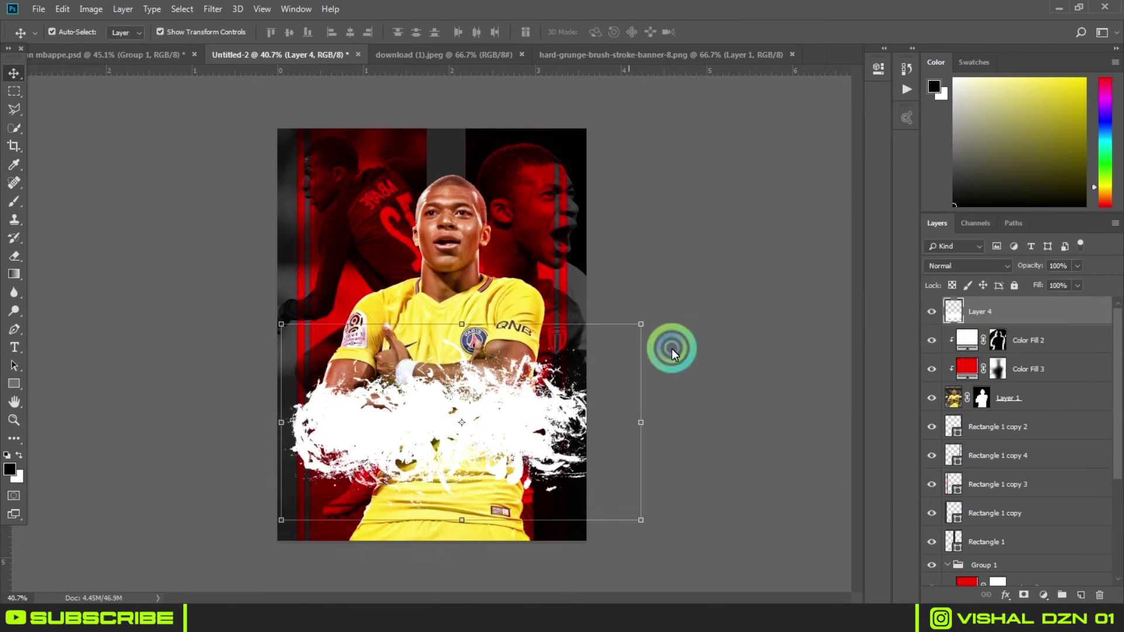
# Step: Move the grunge layer below Layer 1 and rotate it 90° upright
pyautogui.moveTo(1024, 313); pyautogui.dragTo(1044, 412)
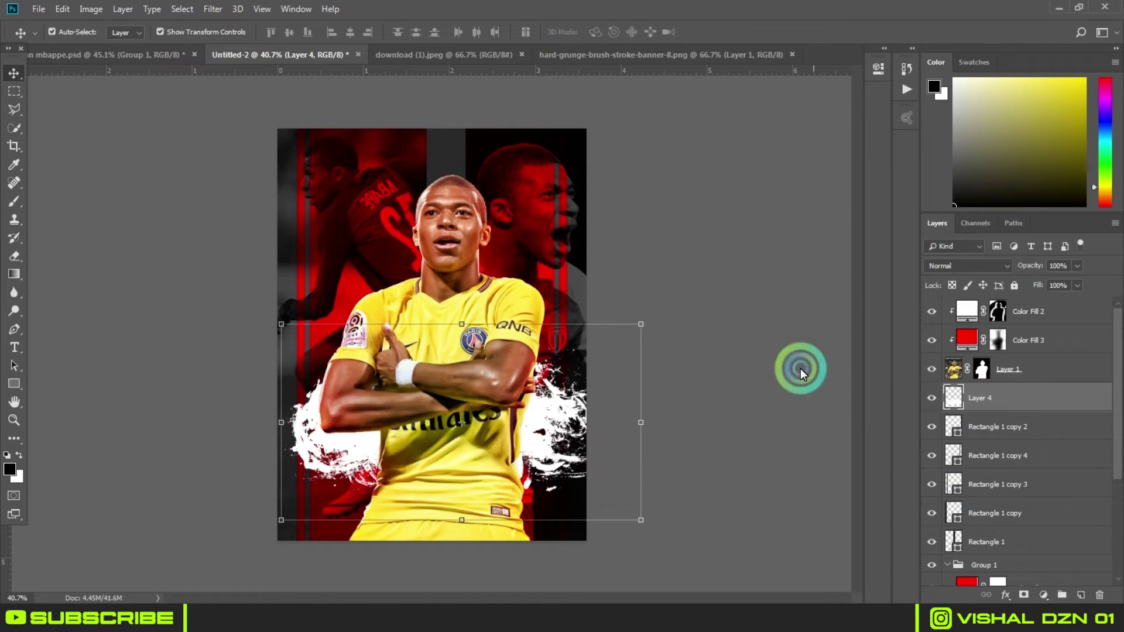
pyautogui.rightClick(691, 385)
pyautogui.click(586, 530)
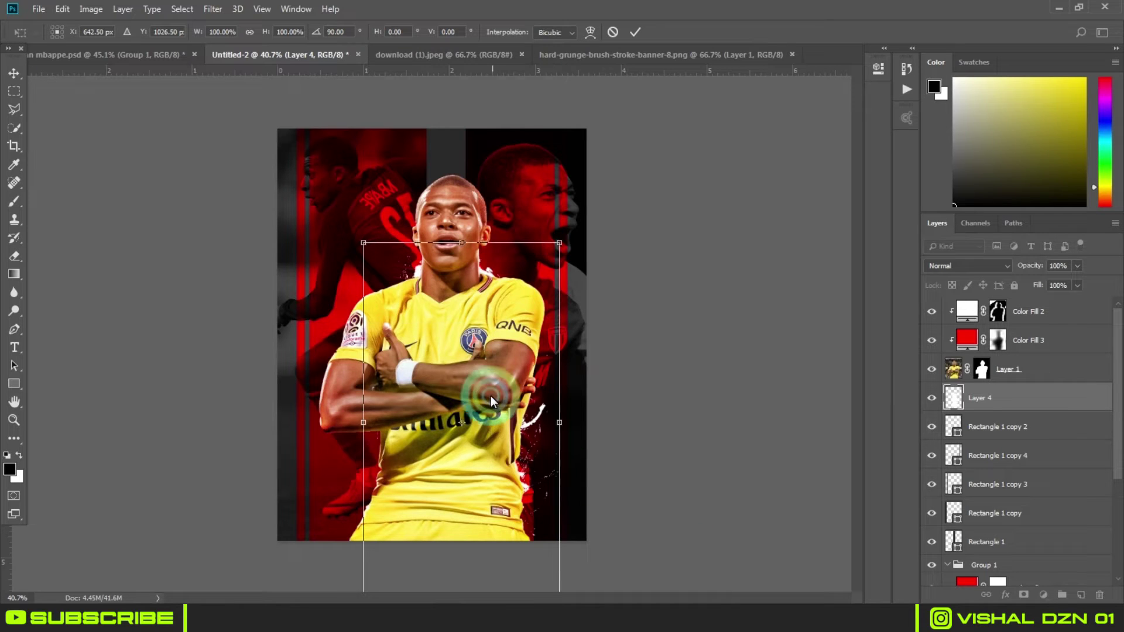
pyautogui.press('Return')
pyautogui.click(204, 9)
pyautogui.moveTo(220, 167)
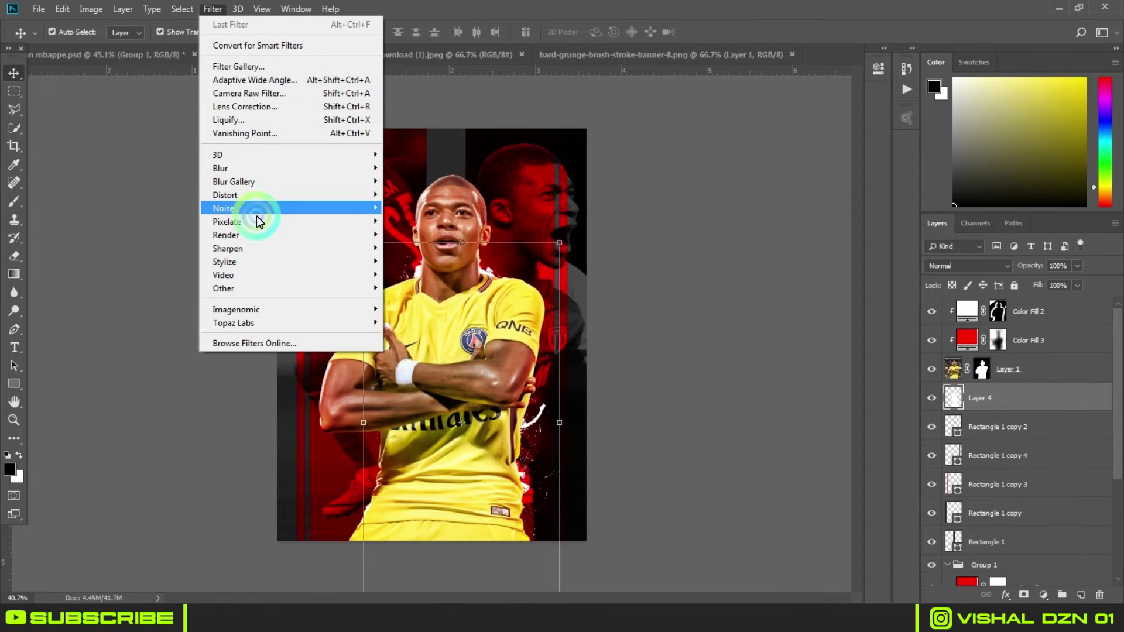
# Step: Apply a Motion Blur with distance 840 to the white grunge layer
pyautogui.click(410, 246)
pyautogui.moveTo(703, 375); pyautogui.dragTo(701, 371)
pyautogui.click(788, 146)
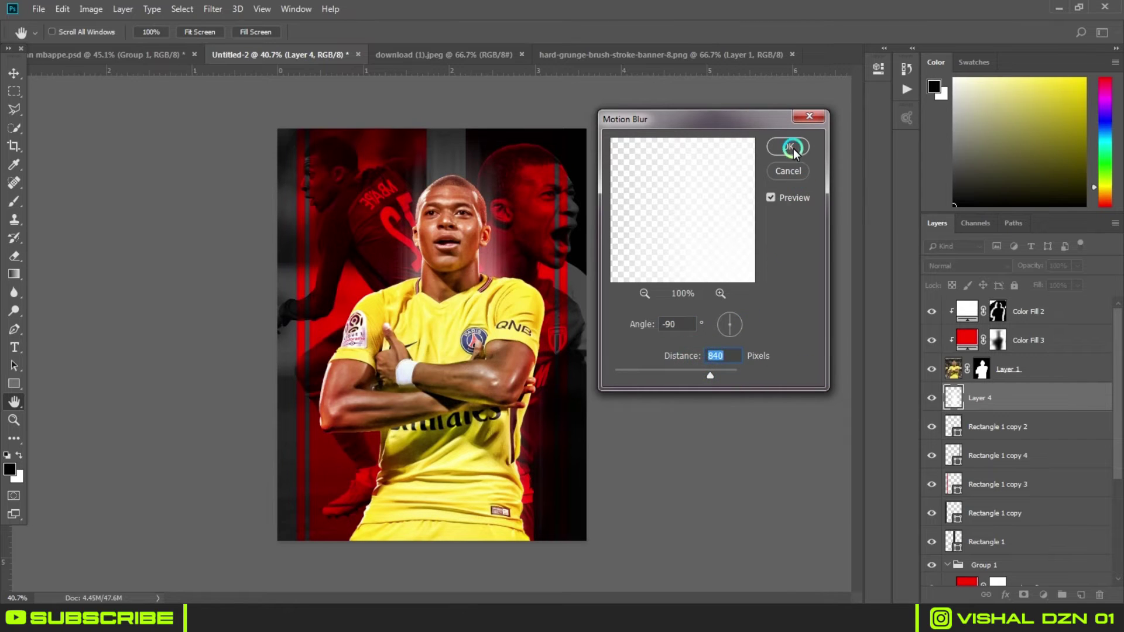
# Step: Scale up the blurred streaks, shift them behind the player's head, and shorten them to fit
pyautogui.hotkey('ctrl', 't')
pyautogui.moveTo(555, 136); pyautogui.dragTo(730, 92)
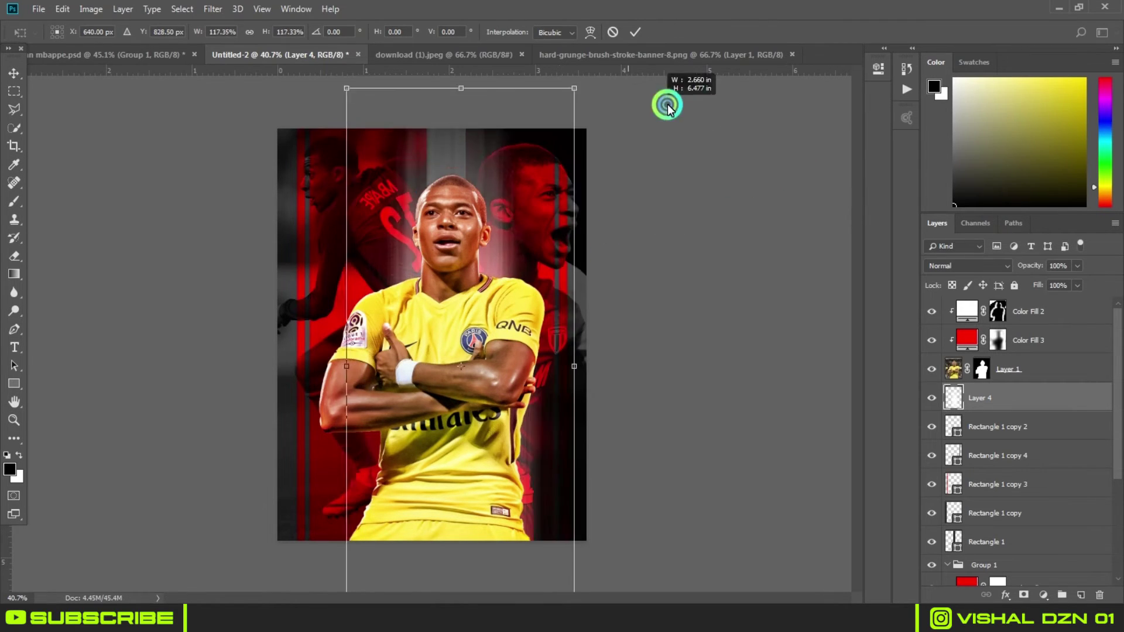
pyautogui.moveTo(540, 462); pyautogui.dragTo(528, 415)
pyautogui.scroll(-3, 484, 366)
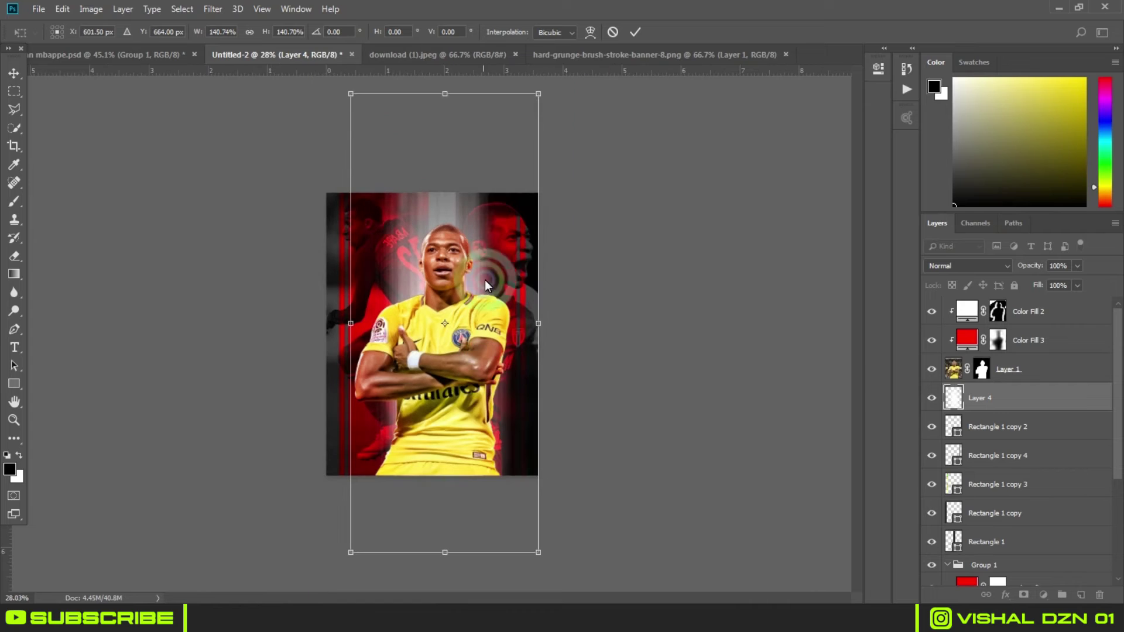
pyautogui.moveTo(443, 105); pyautogui.dragTo(445, 192)
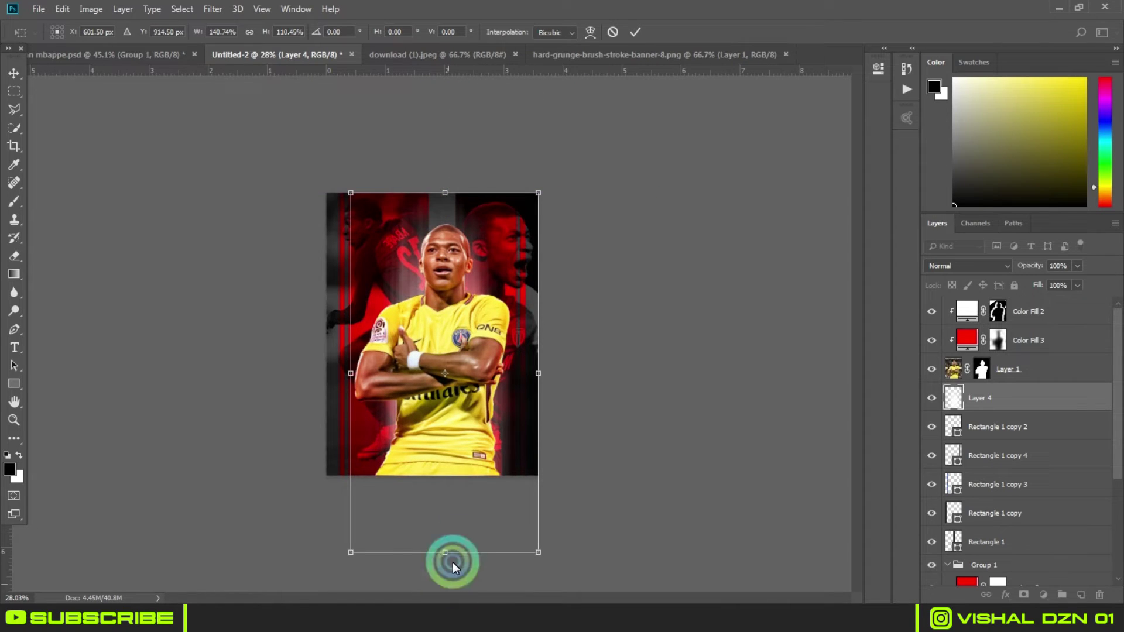
pyautogui.press('Return')
pyautogui.scroll(2, 427, 412)
pyautogui.click(963, 265)
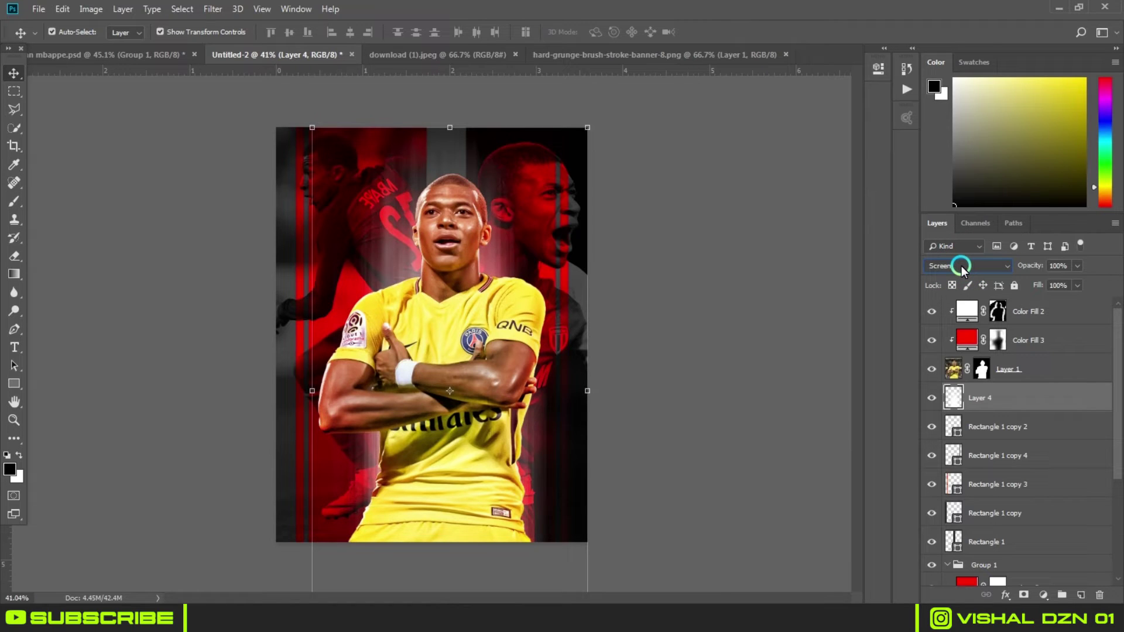
# Step: Set the streak layer to Color Dodge and duplicate it, resetting the copy to Normal
pyautogui.scroll(1, 963, 267)
pyautogui.scroll(-3, 963, 267)
pyautogui.scroll(-3, 963, 267)
pyautogui.scroll(-4, 963, 269)
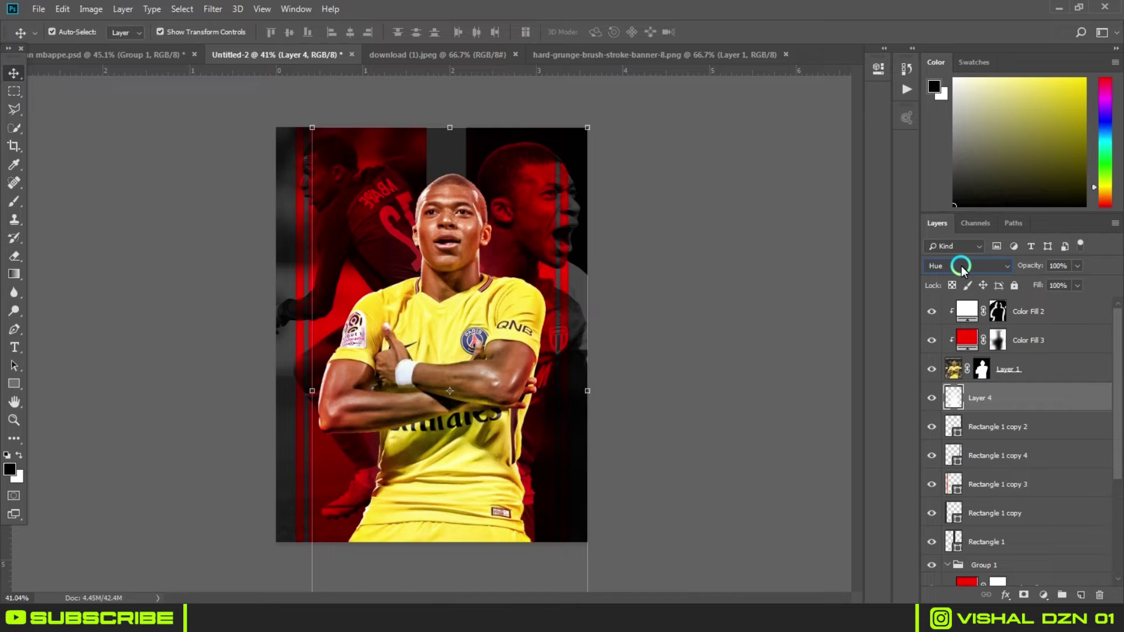
pyautogui.scroll(4, 963, 267)
pyautogui.scroll(4, 963, 267)
pyautogui.scroll(4, 964, 267)
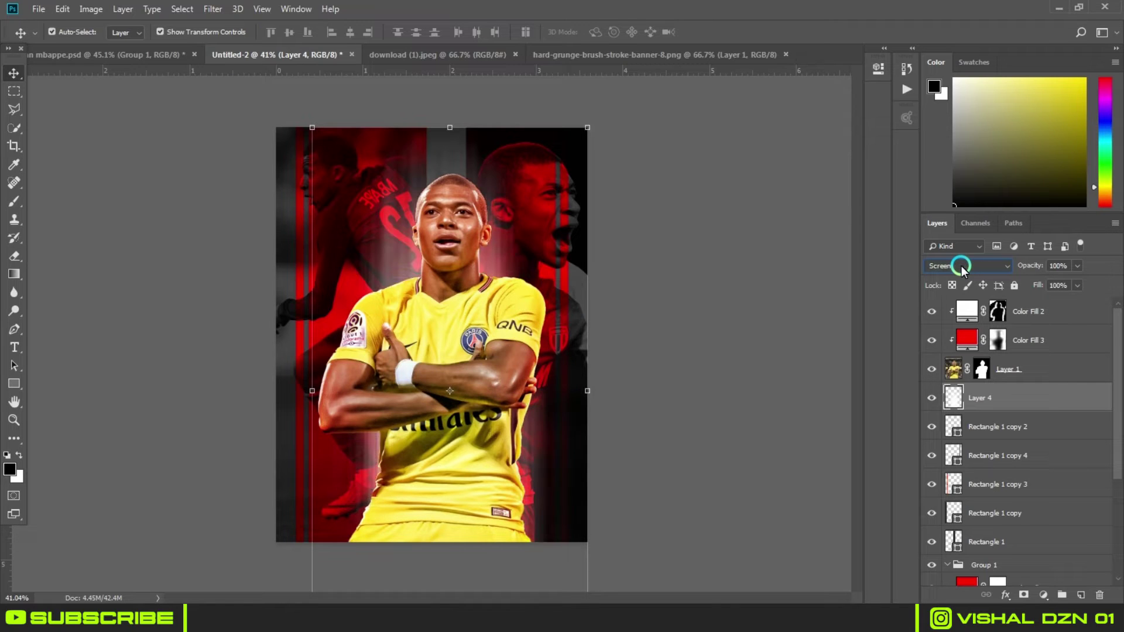
pyautogui.scroll(-1, 963, 267)
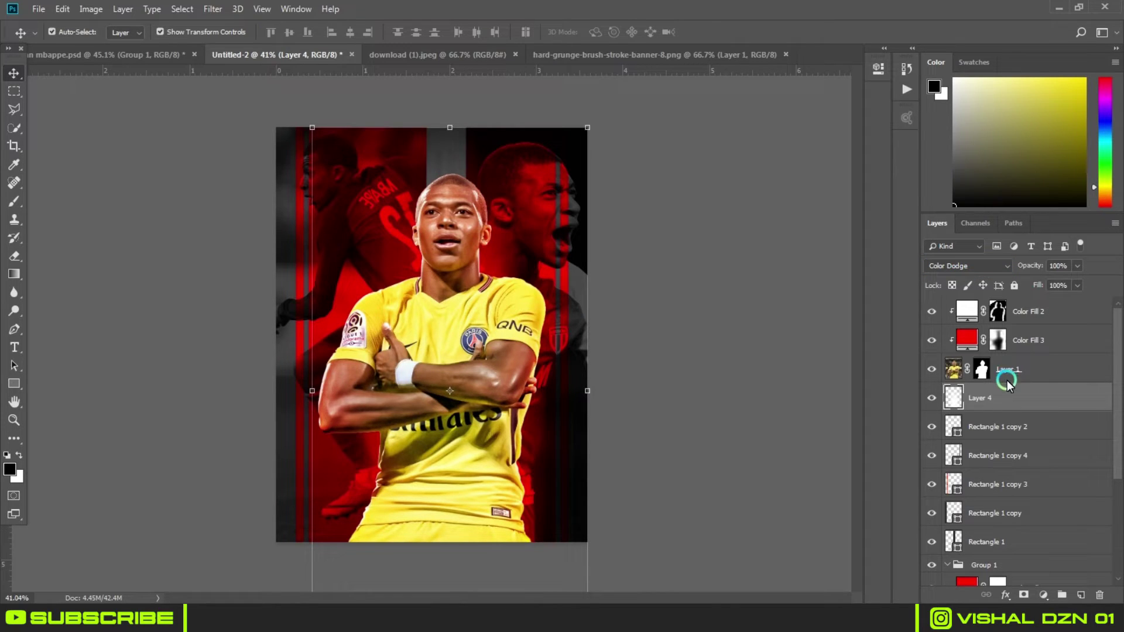
pyautogui.hotkey('ctrl', 'j')
pyautogui.click(943, 265)
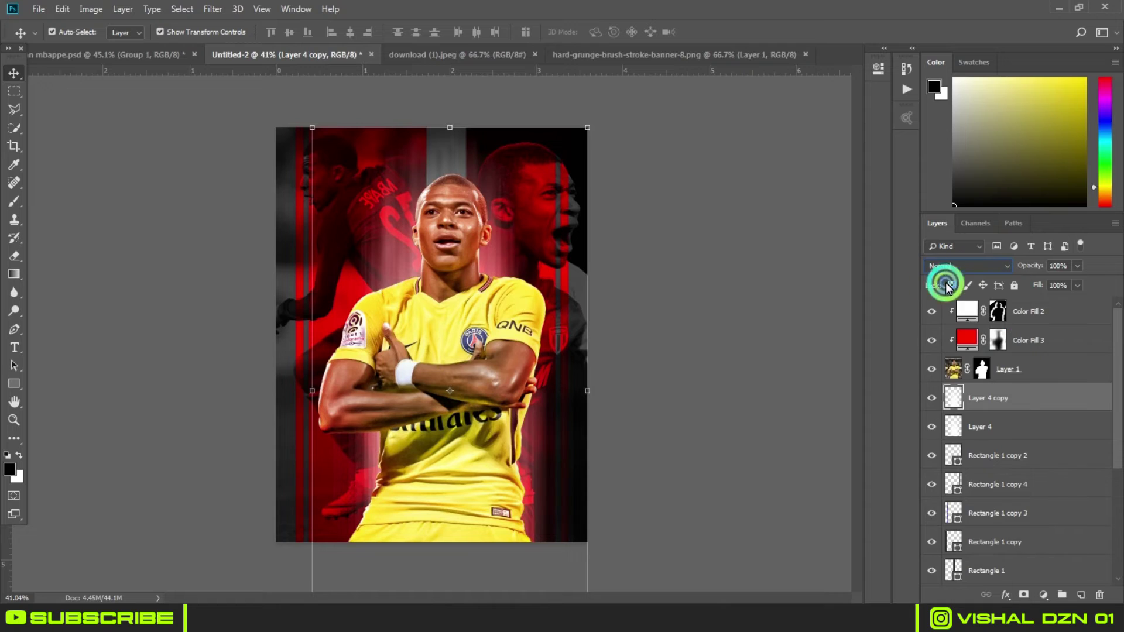
# Step: Widen the original streaks to about 114% and shorten the copied streaks from the top
pyautogui.hotkey('ctrl', 't')
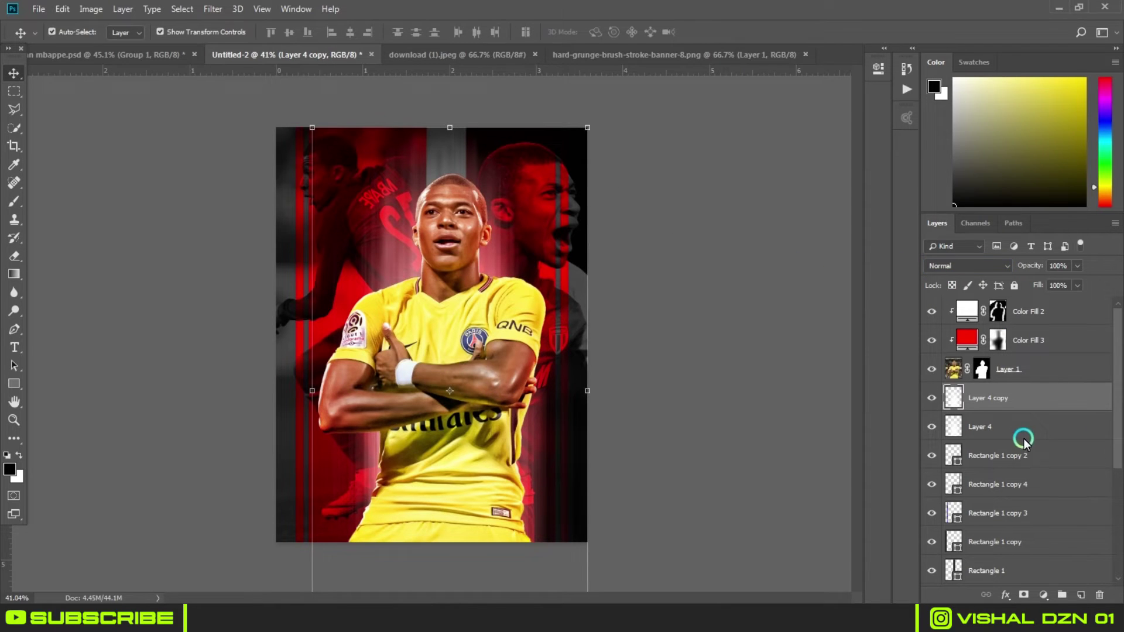
pyautogui.click(1021, 428)
pyautogui.moveTo(589, 389); pyautogui.dragTo(614, 396)
pyautogui.press('Return')
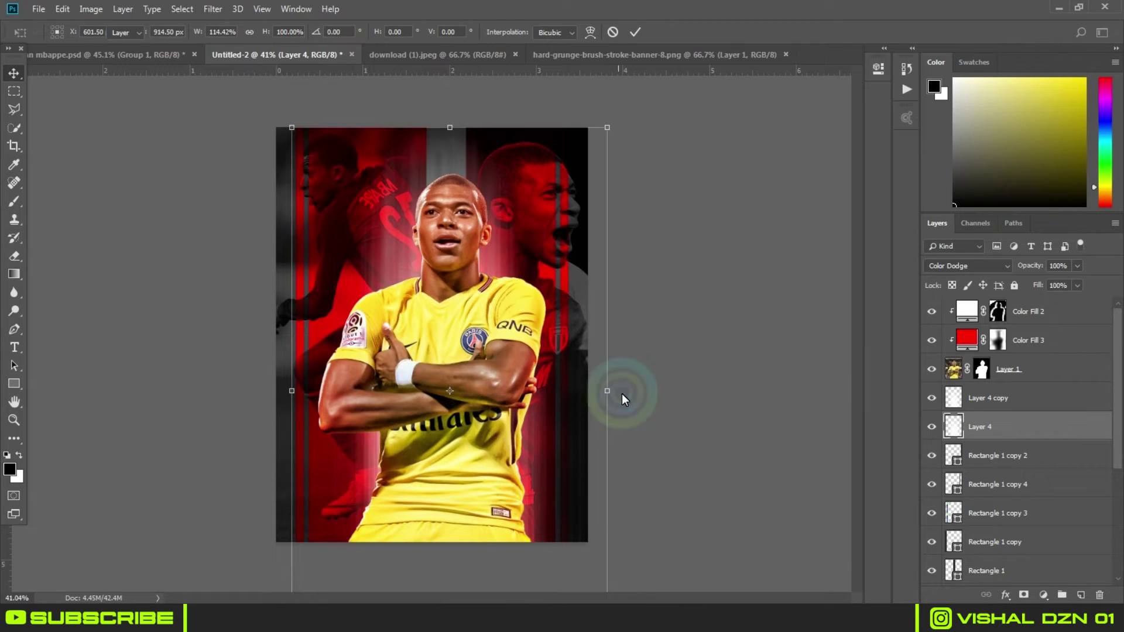
pyautogui.click(992, 398)
pyautogui.hotkey('ctrl', 't')
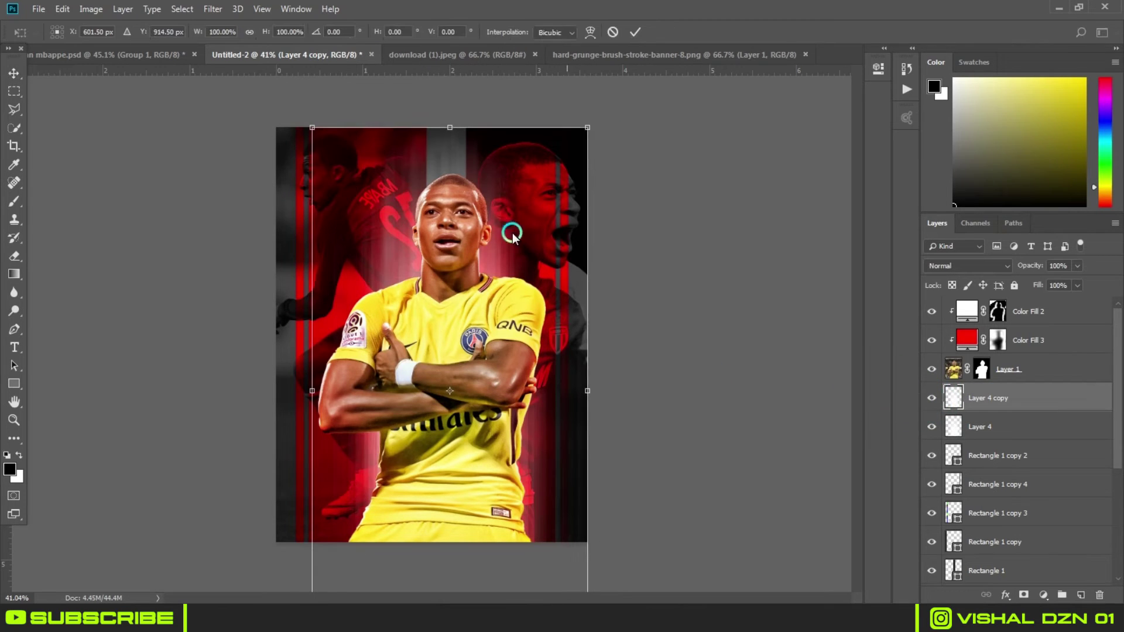
pyautogui.moveTo(450, 127); pyautogui.dragTo(451, 171)
pyautogui.moveTo(464, 263); pyautogui.dragTo(464, 243)
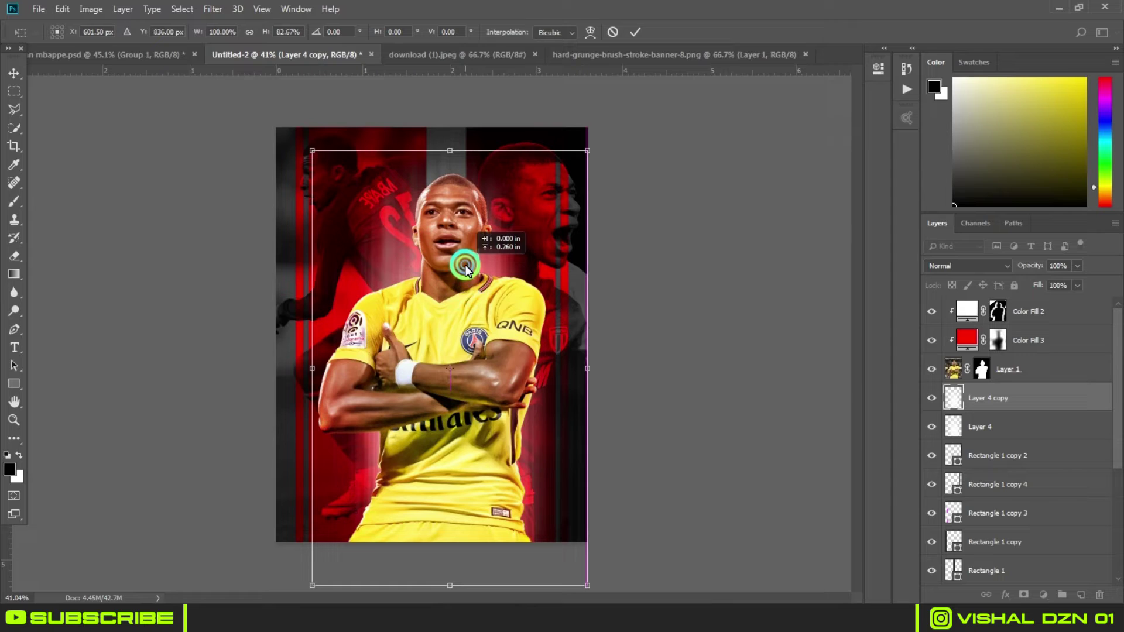
pyautogui.click(759, 305)
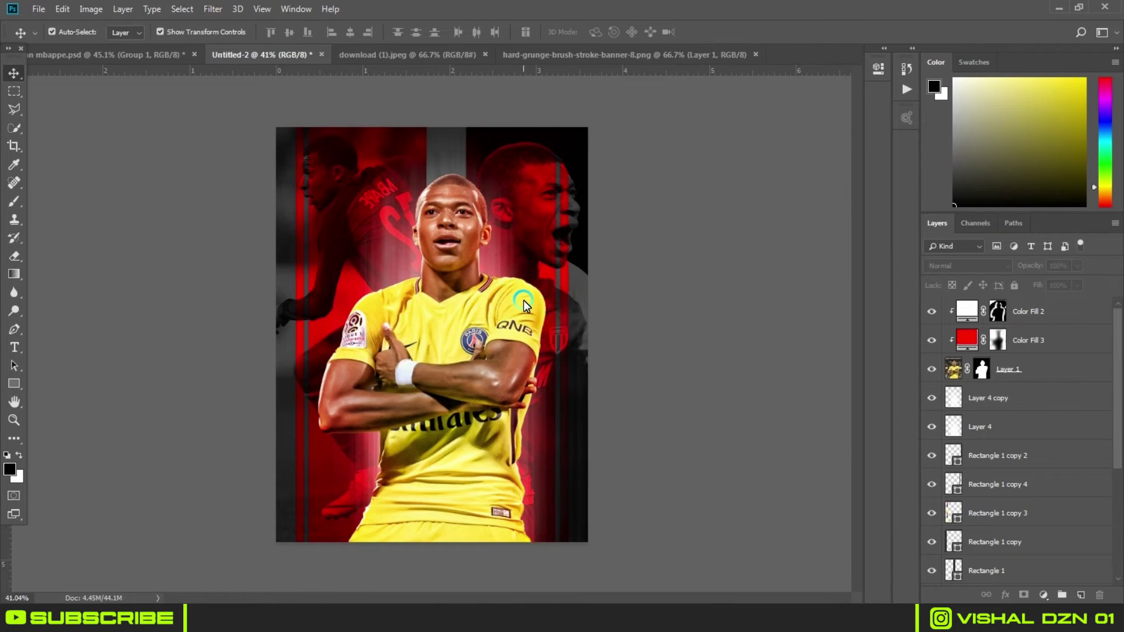
# Step: Duplicate the copied streaks again and lower the new copy's fill to 33%
pyautogui.click(1022, 409)
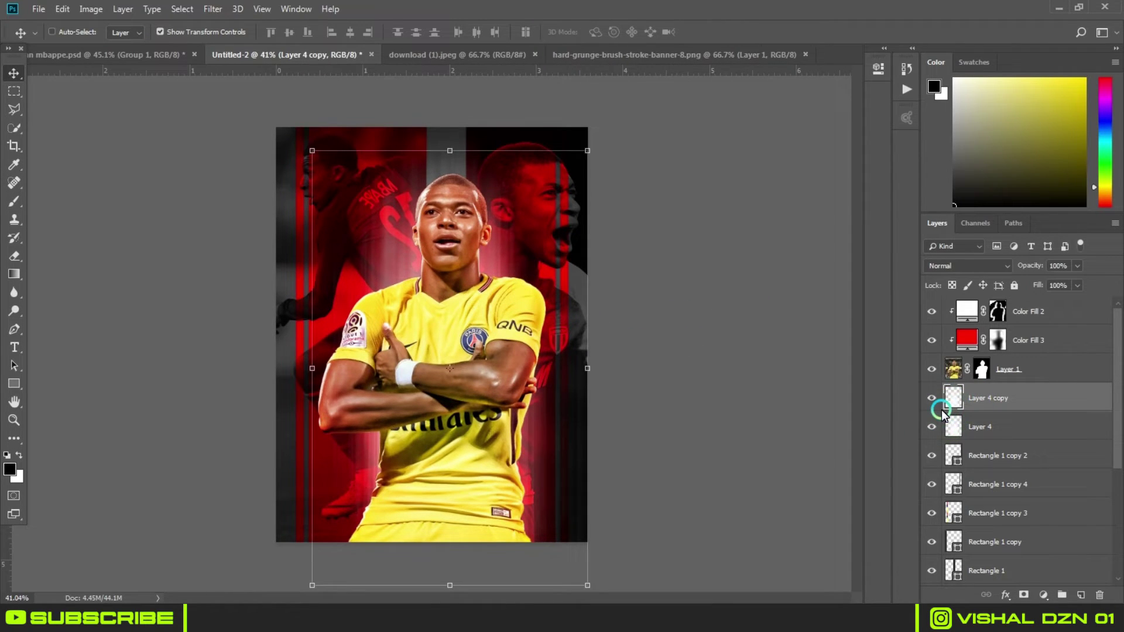
pyautogui.hotkey('ctrl', 'j')
pyautogui.moveTo(1039, 287); pyautogui.dragTo(994, 289)
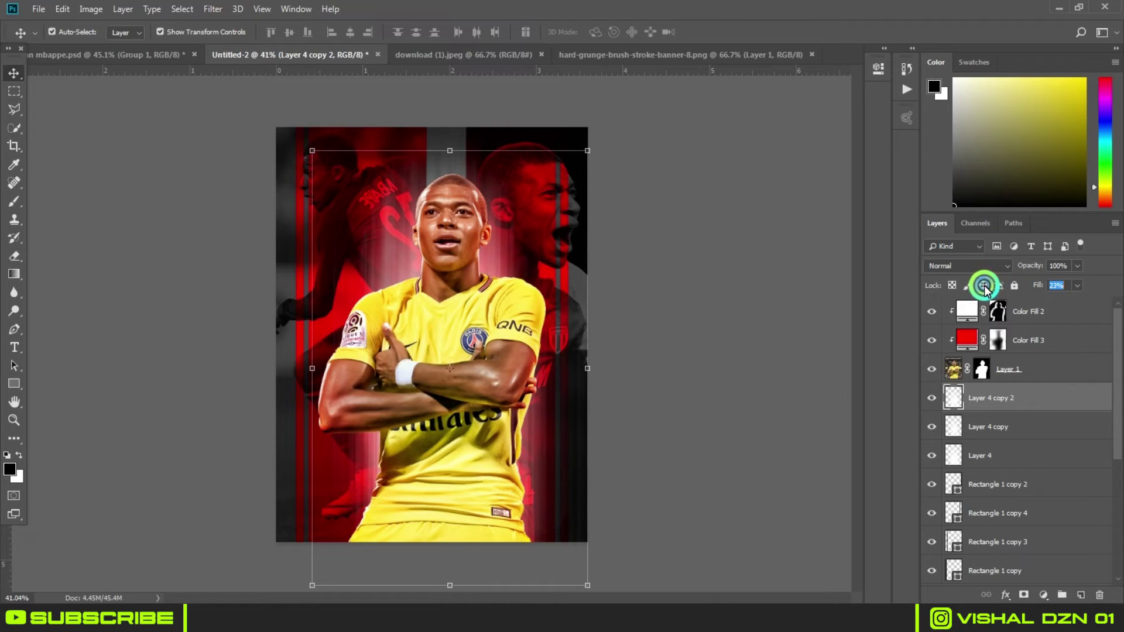
pyautogui.click(765, 349)
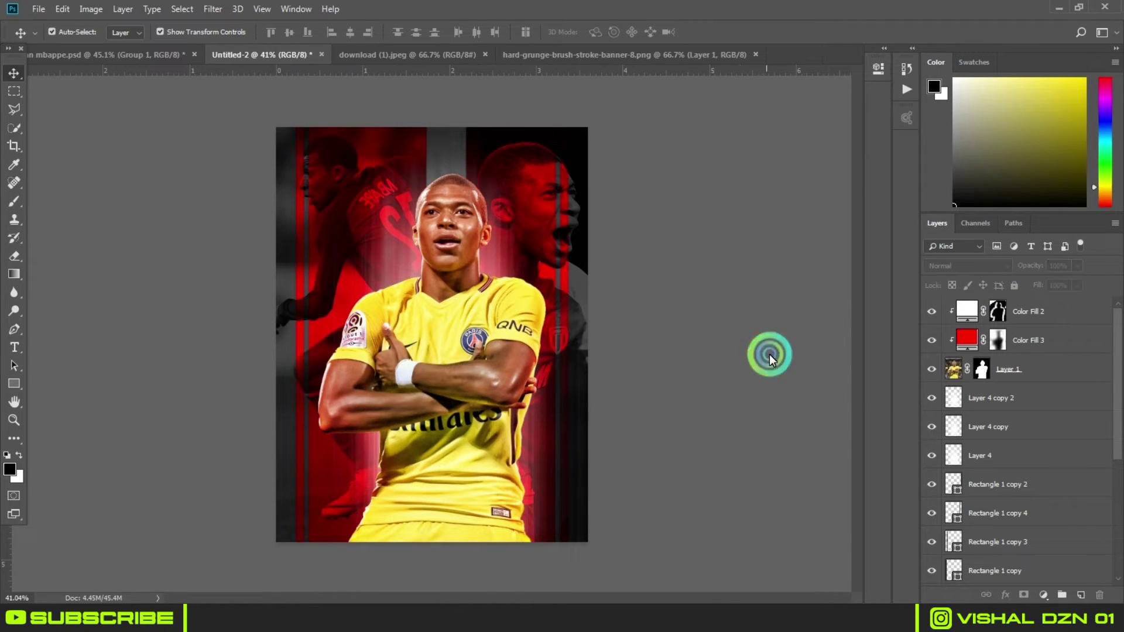
# Step: Bring the grunge texture into the poster in Overlay mode, centred horizontally
pyautogui.click(431, 54)
pyautogui.moveTo(444, 191)
pyautogui.mouseDown()
pyautogui.moveTo(271, 41)
pyautogui.moveTo(406, 191)
pyautogui.moveTo(476, 247)
pyautogui.mouseUp()
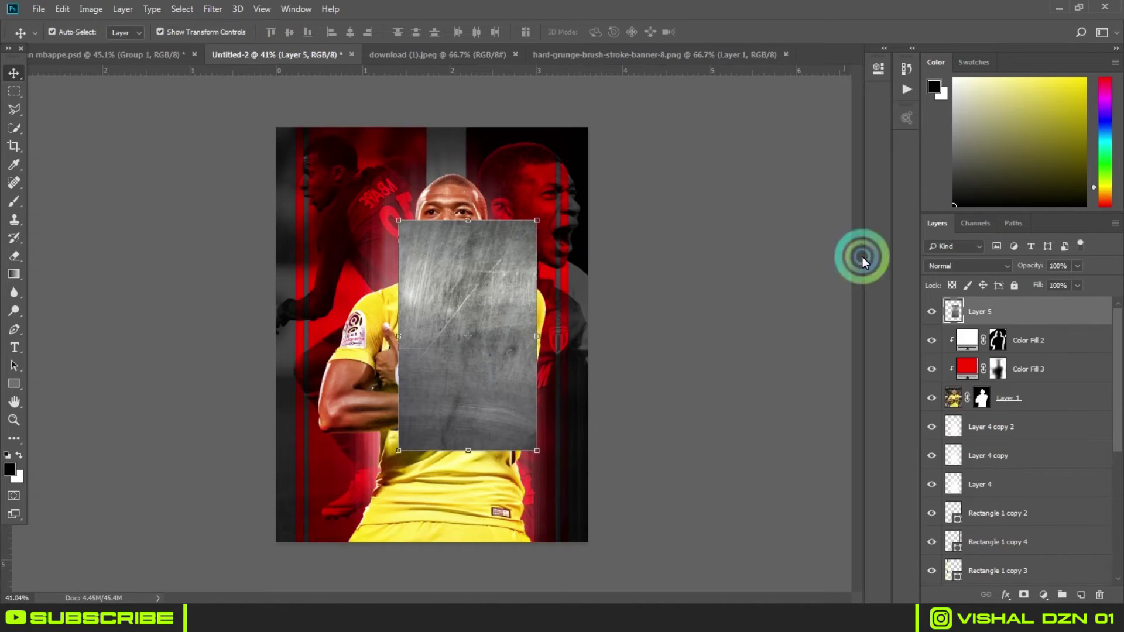
pyautogui.scroll(-3, 974, 266)
pyautogui.scroll(-2, 973, 266)
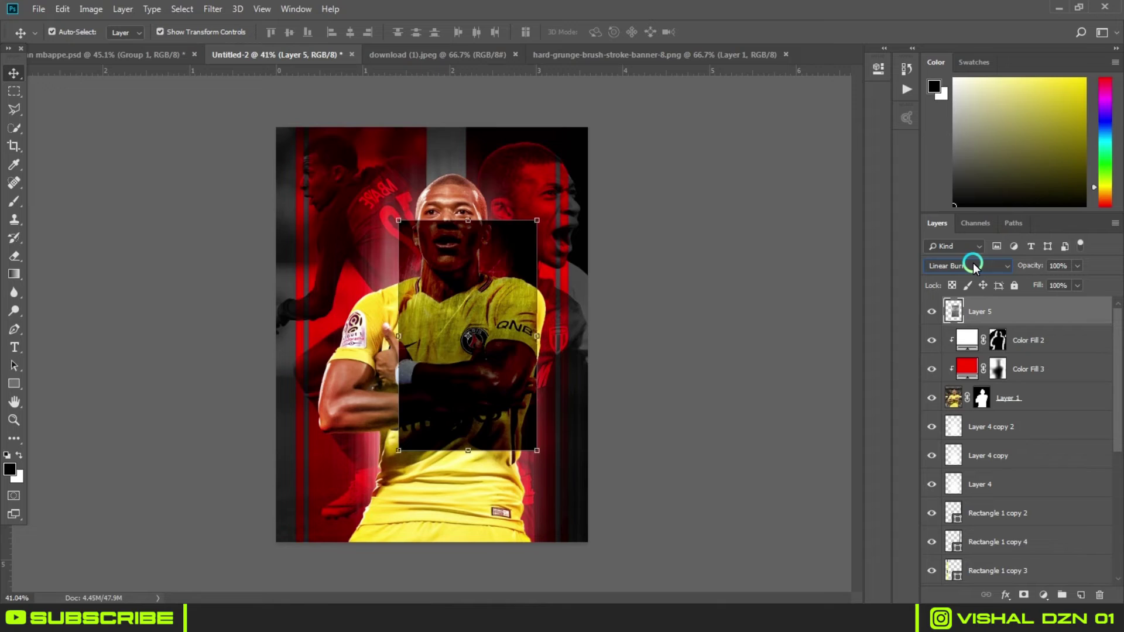
pyautogui.scroll(-2, 974, 266)
pyautogui.scroll(-1, 974, 266)
pyautogui.scroll(-2, 974, 267)
pyautogui.scroll(-1, 973, 267)
pyautogui.scroll(-2, 974, 266)
pyautogui.scroll(1, 974, 267)
pyautogui.scroll(-1, 974, 266)
pyautogui.scroll(1, 973, 267)
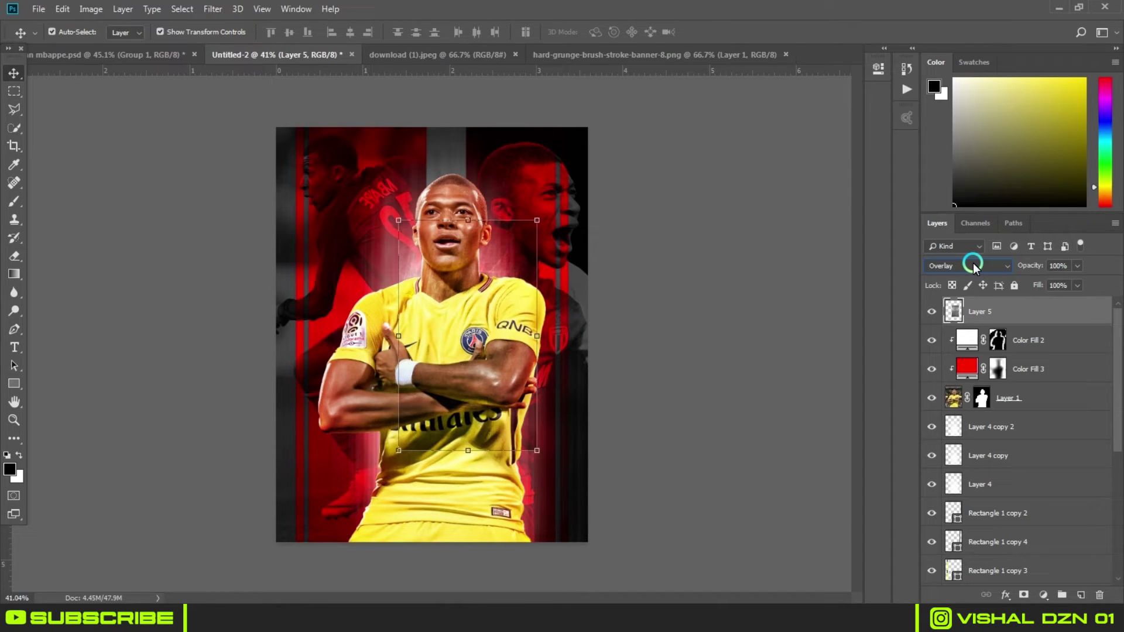
pyautogui.scroll(-5, 999, 516)
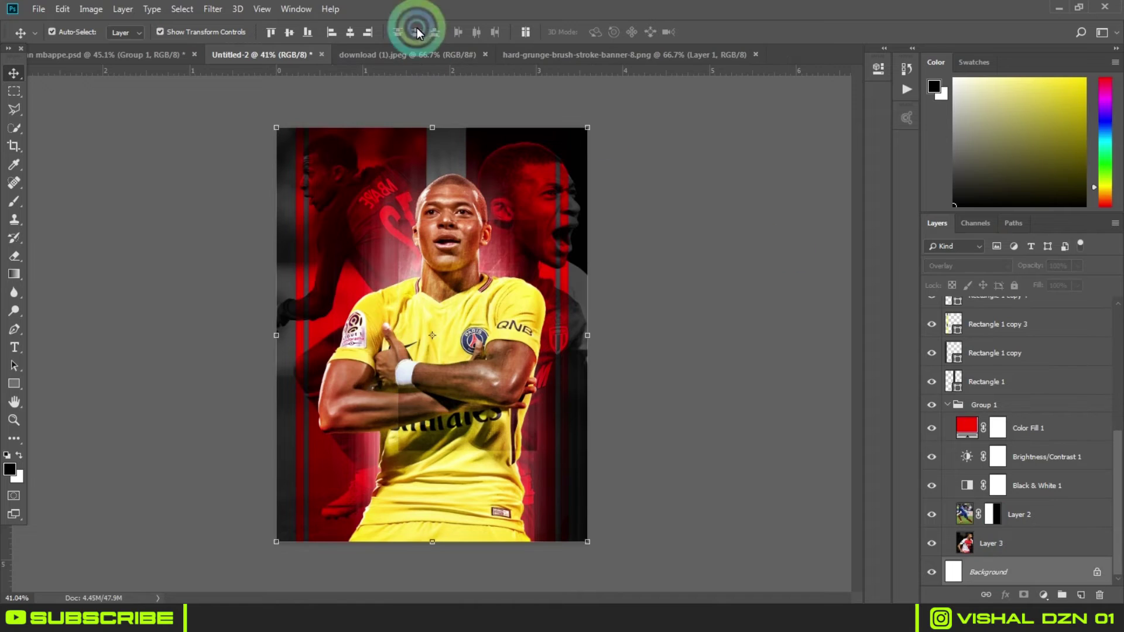
pyautogui.click(350, 31)
pyautogui.click(51, 32)
pyautogui.click(590, 230)
pyautogui.scroll(4, 994, 362)
pyautogui.scroll(1, 993, 315)
# Step: Enlarge the texture to cover the whole poster, nudge it right, and set fill to 51%
pyautogui.click(1013, 312)
pyautogui.hotkey('ctrl', 't')
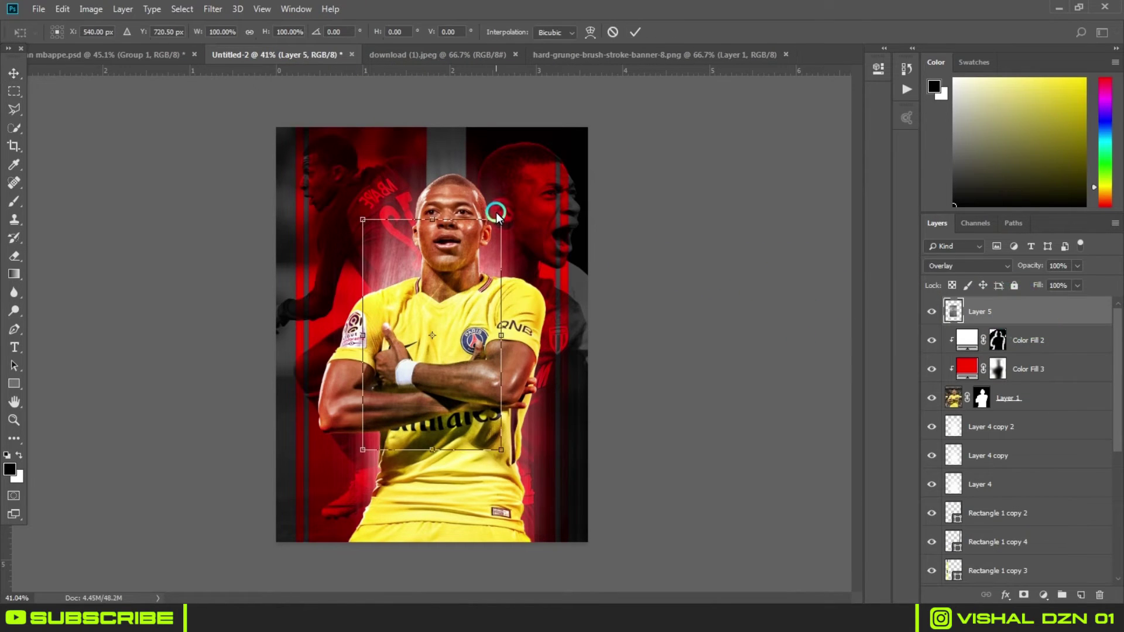
pyautogui.moveTo(501, 220); pyautogui.dragTo(666, 126)
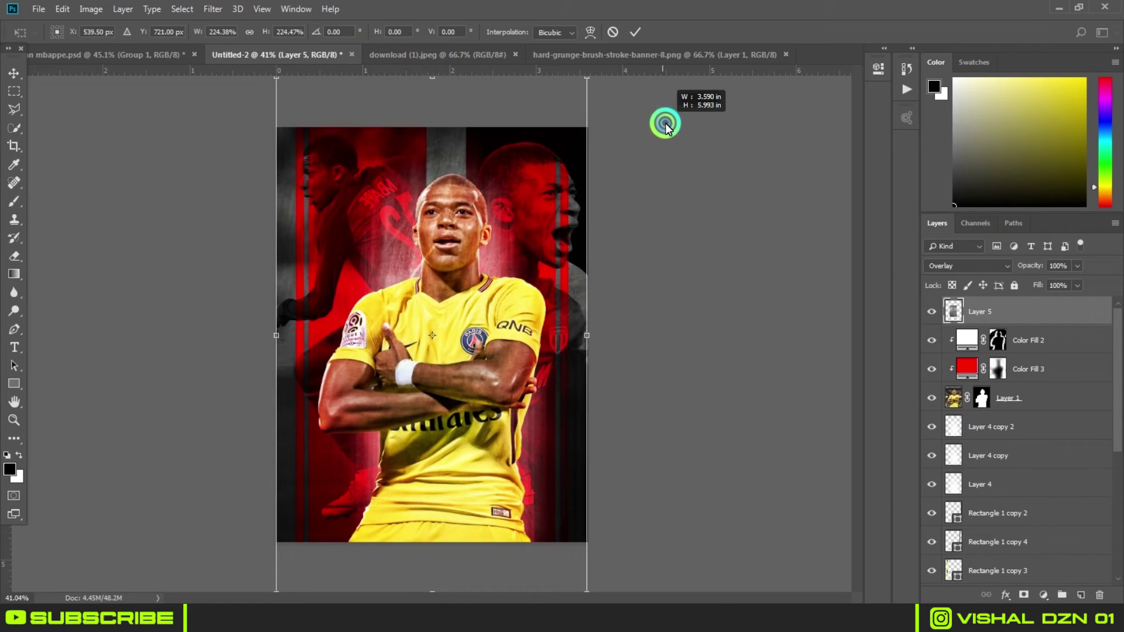
pyautogui.doubleClick(514, 258)
pyautogui.moveTo(453, 260); pyautogui.dragTo(466, 258)
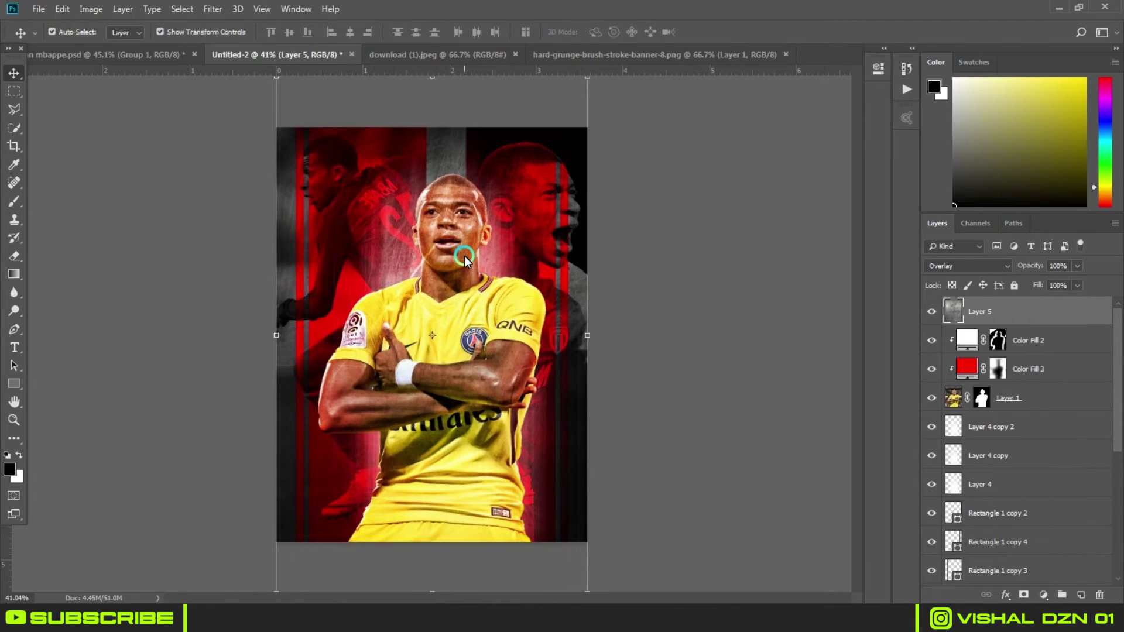
pyautogui.moveTo(1041, 287); pyautogui.dragTo(967, 288)
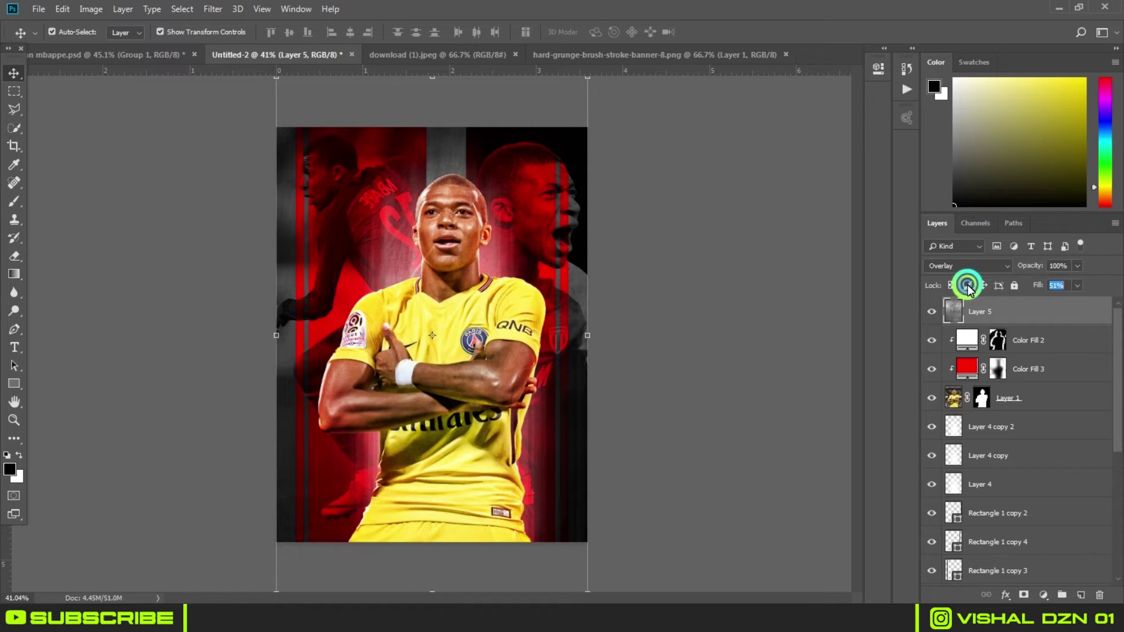
# Step: Add a layer mask to the texture and paint it away from the player with a small black brush
pyautogui.click(1024, 595)
pyautogui.press('x')
pyautogui.click(14, 201)
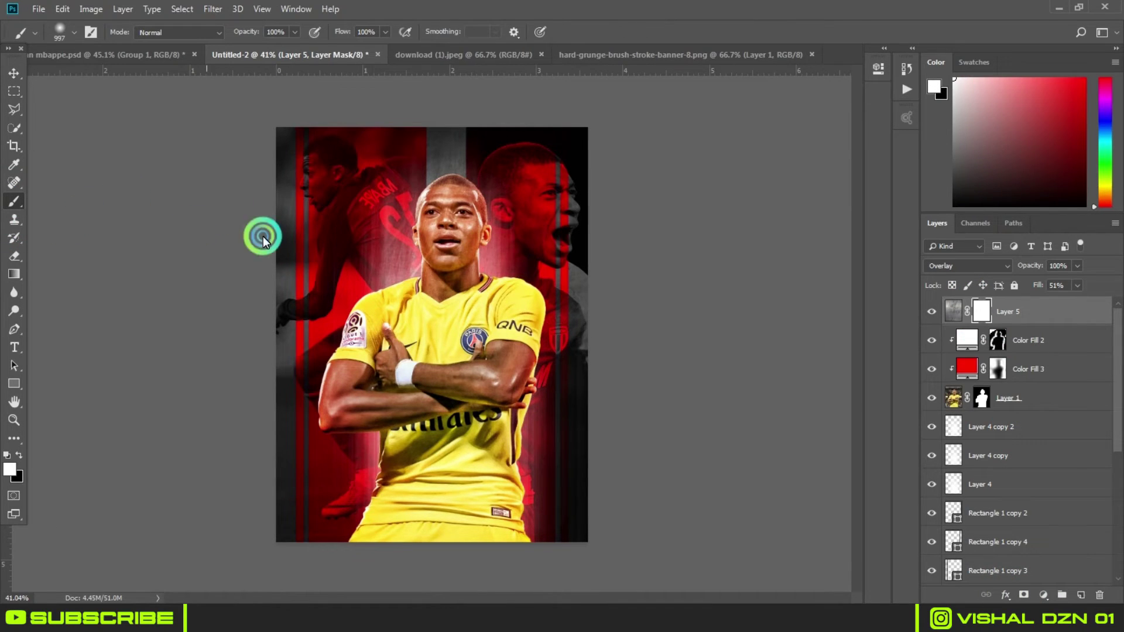
pyautogui.moveTo(371, 289); pyautogui.dragTo(425, 241)
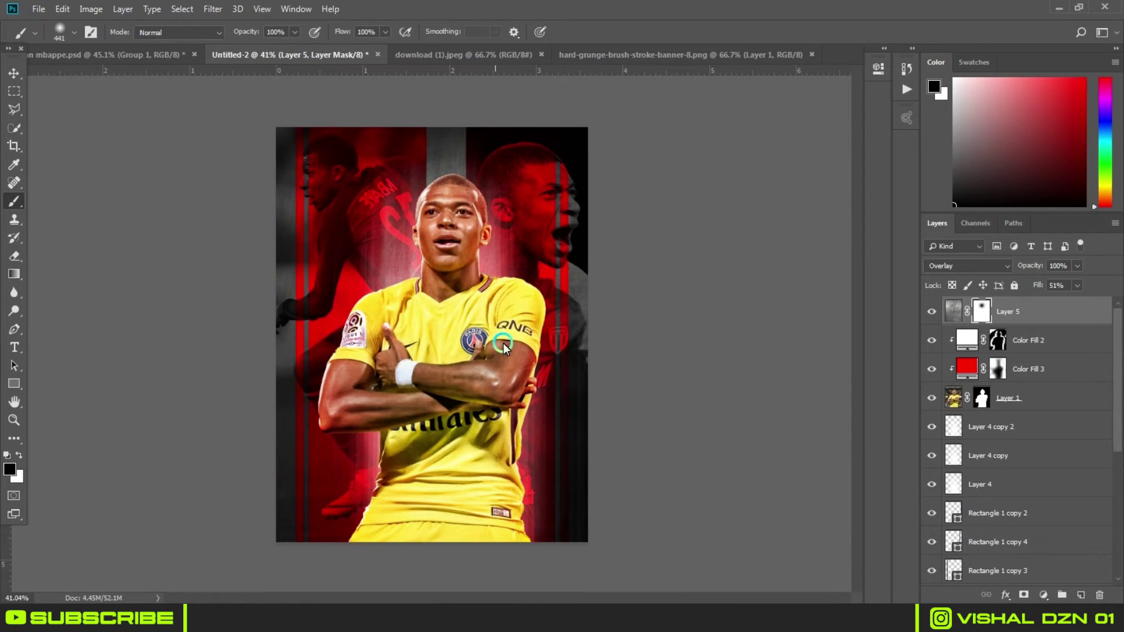
pyautogui.click(12, 5)
pyautogui.click(9, 75)
pyautogui.click(672, 213)
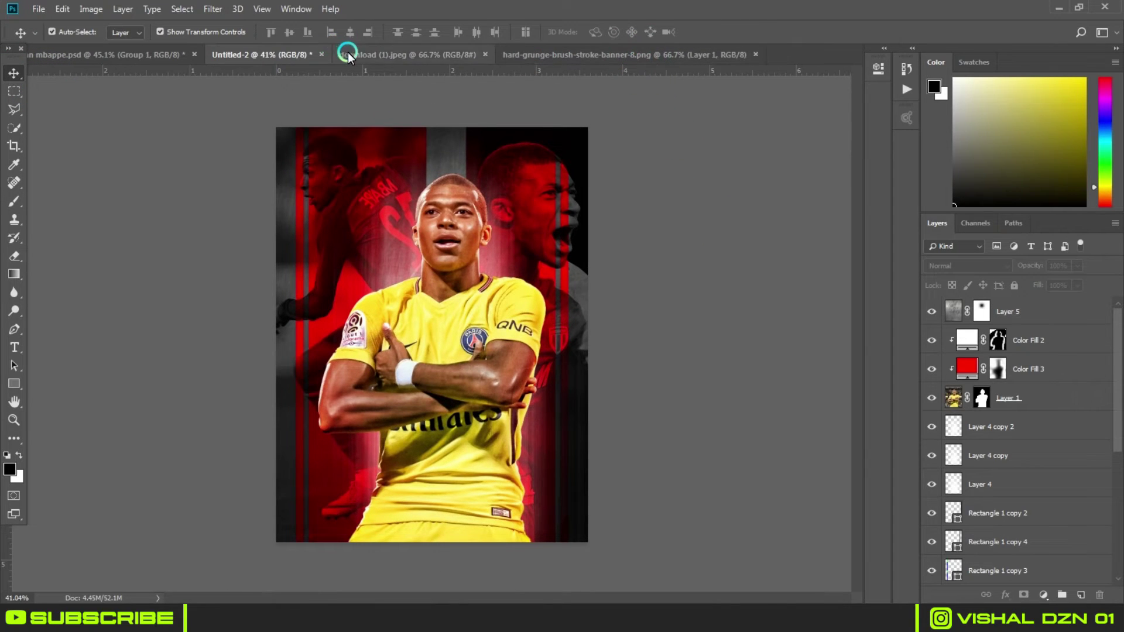
# Step: Open the sparks image as a new document
pyautogui.click(400, 63)
pyautogui.click(52, 7)
pyautogui.click(50, 30)
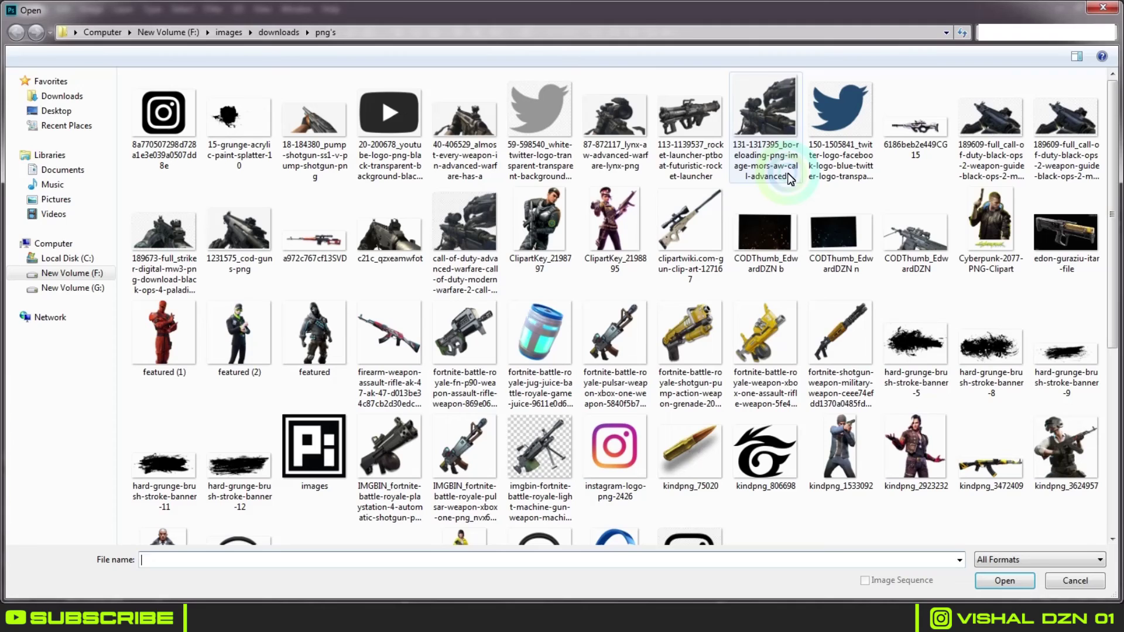
pyautogui.click(1005, 581)
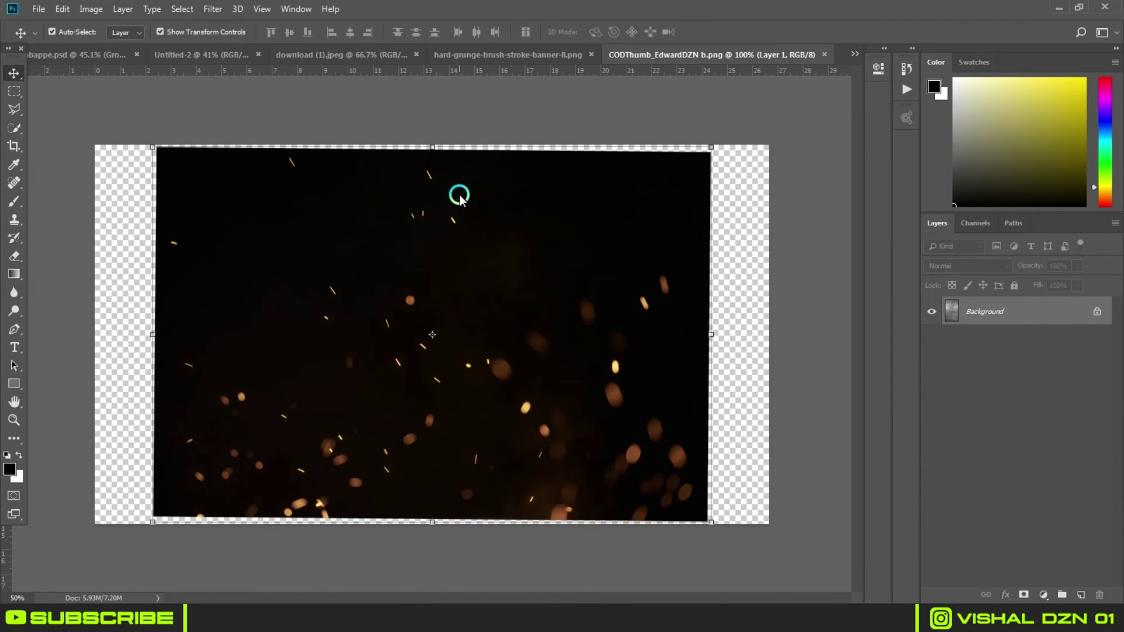
# Step: Bring the sparks into the poster, scale them to 75% width, and move them to the lower right
pyautogui.moveTo(459, 195)
pyautogui.mouseDown()
pyautogui.moveTo(341, 75)
pyautogui.moveTo(525, 410)
pyautogui.mouseUp()
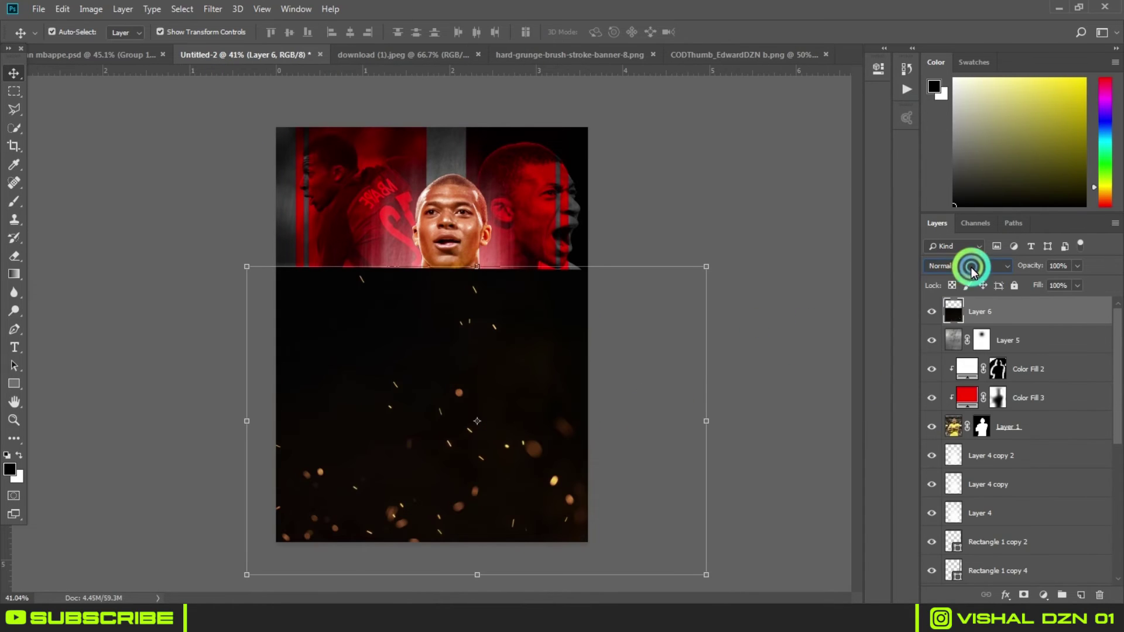
pyautogui.scroll(-9, 971, 266)
pyautogui.scroll(1, 971, 269)
pyautogui.moveTo(706, 267); pyautogui.dragTo(668, 276)
pyautogui.moveTo(567, 462); pyautogui.dragTo(537, 448)
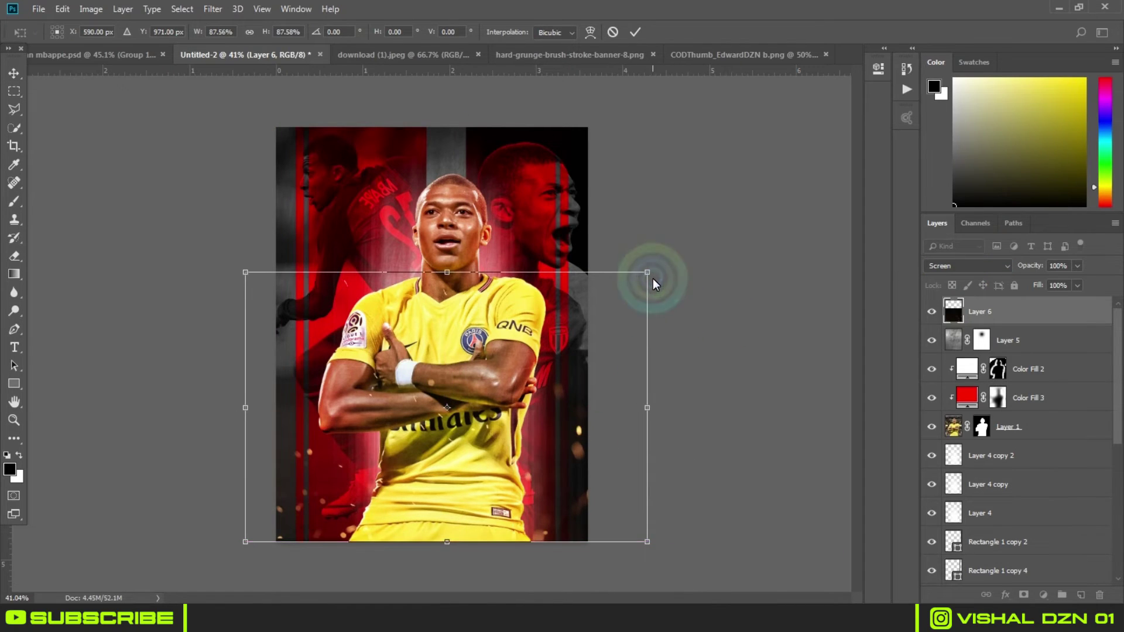
pyautogui.moveTo(652, 279); pyautogui.dragTo(596, 319)
pyautogui.moveTo(572, 406); pyautogui.dragTo(561, 414)
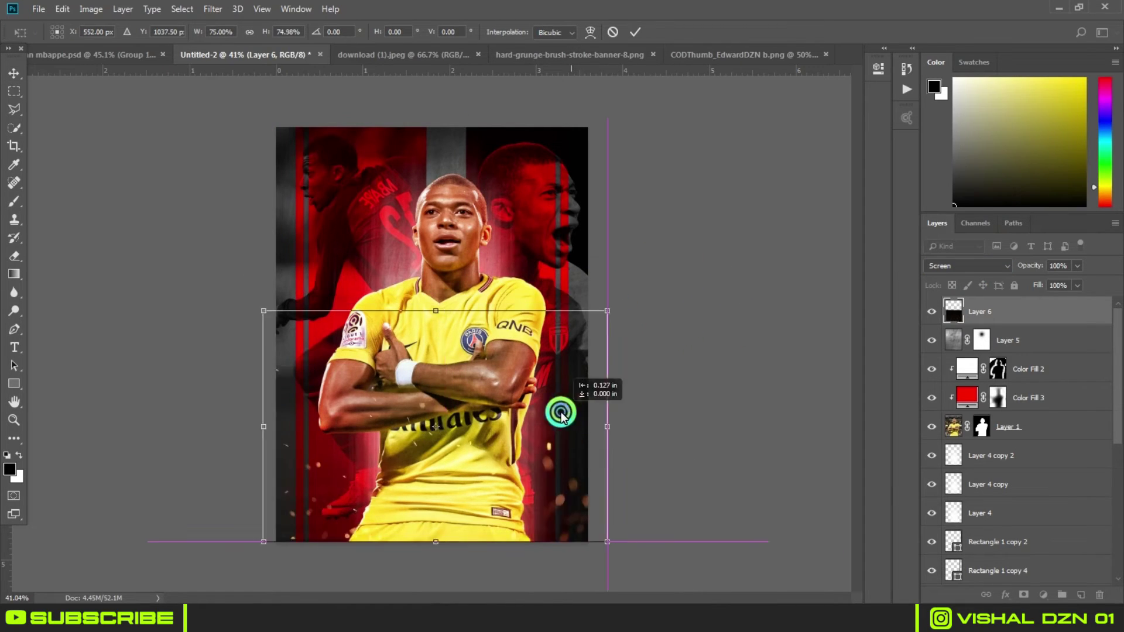
pyautogui.click(735, 394)
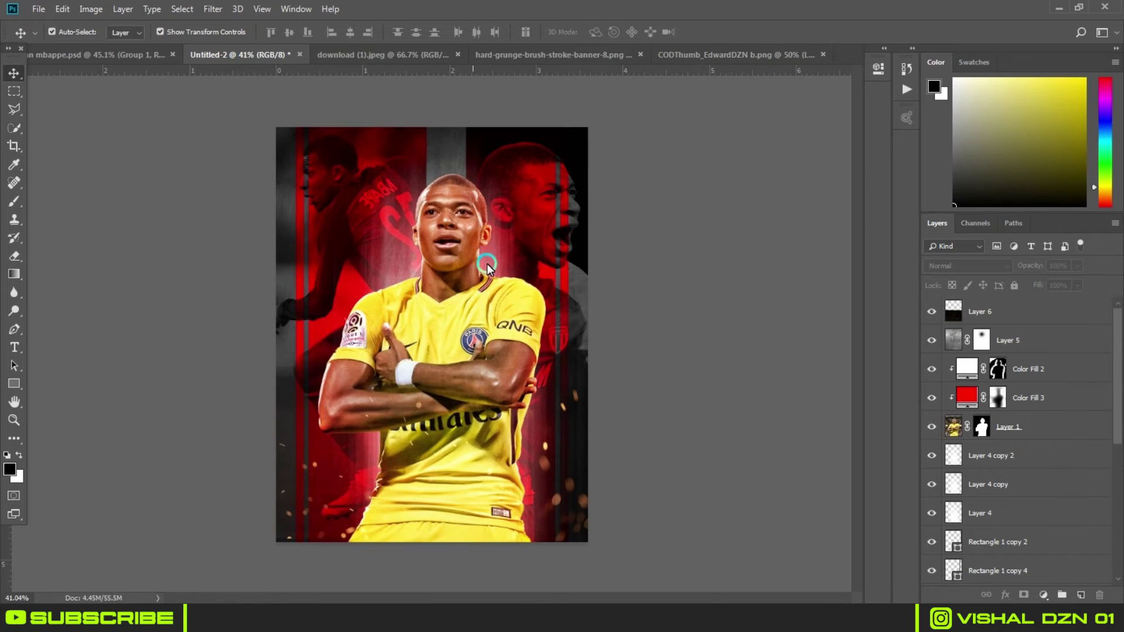
# Step: Cycle through the open document tabs and return to the Untitled-2 poster
pyautogui.click(348, 53)
pyautogui.click(609, 54)
pyautogui.click(682, 55)
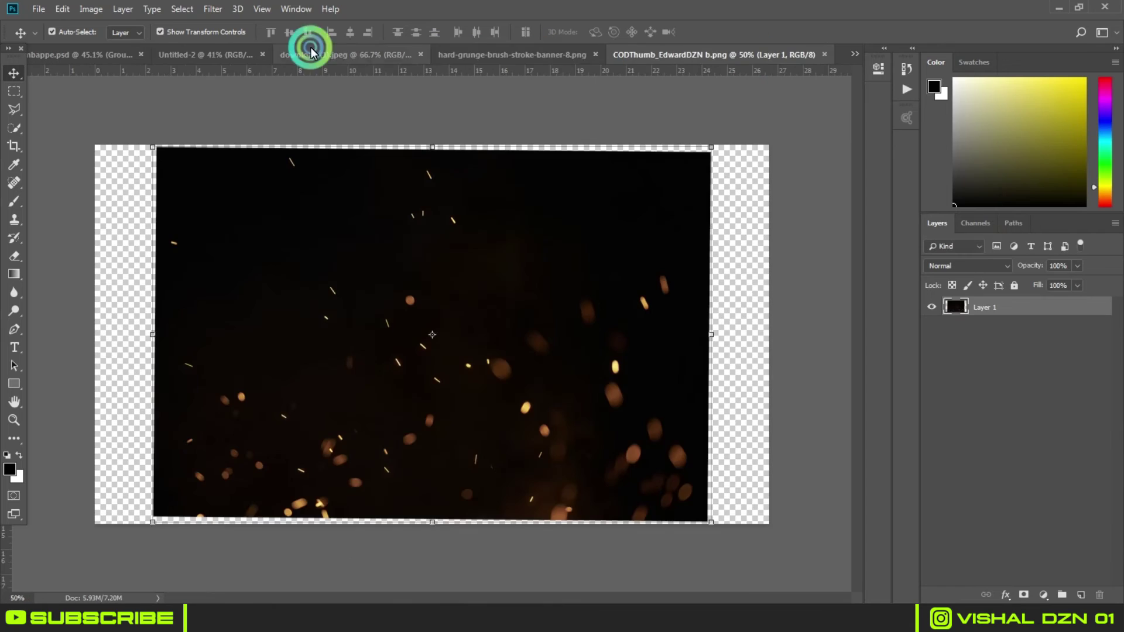
pyautogui.click(258, 55)
pyautogui.scroll(1, 397, 136)
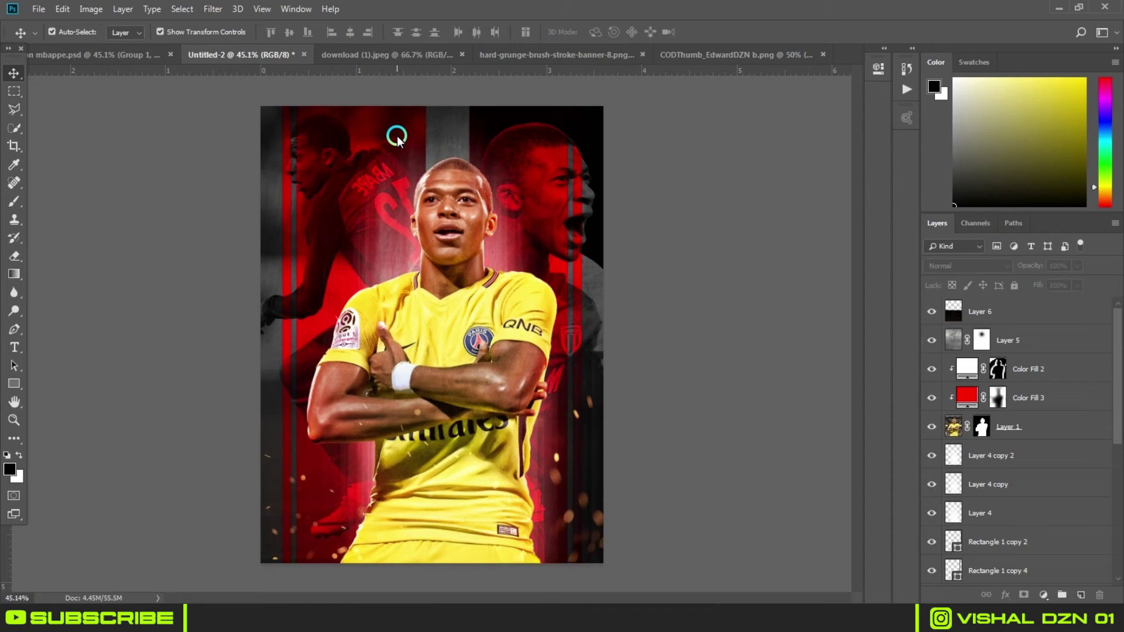
# Step: Add a new text layer on the poster with the line 'KYLIAN MBAPPE'
pyautogui.click(14, 347)
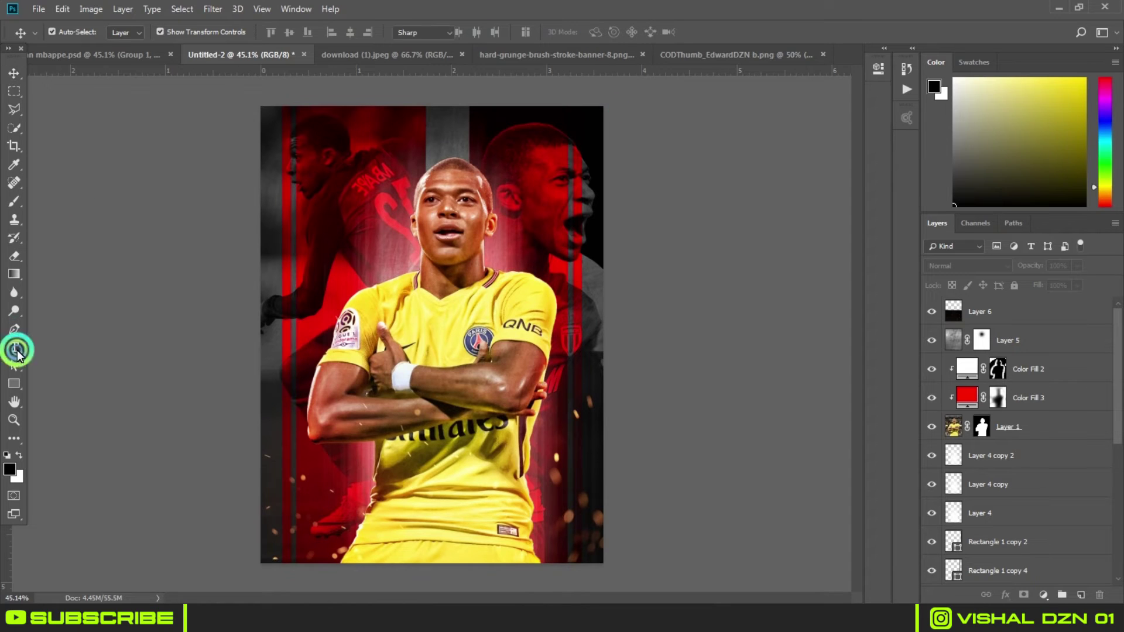
pyautogui.click(423, 365)
pyautogui.write('KYLIAN')
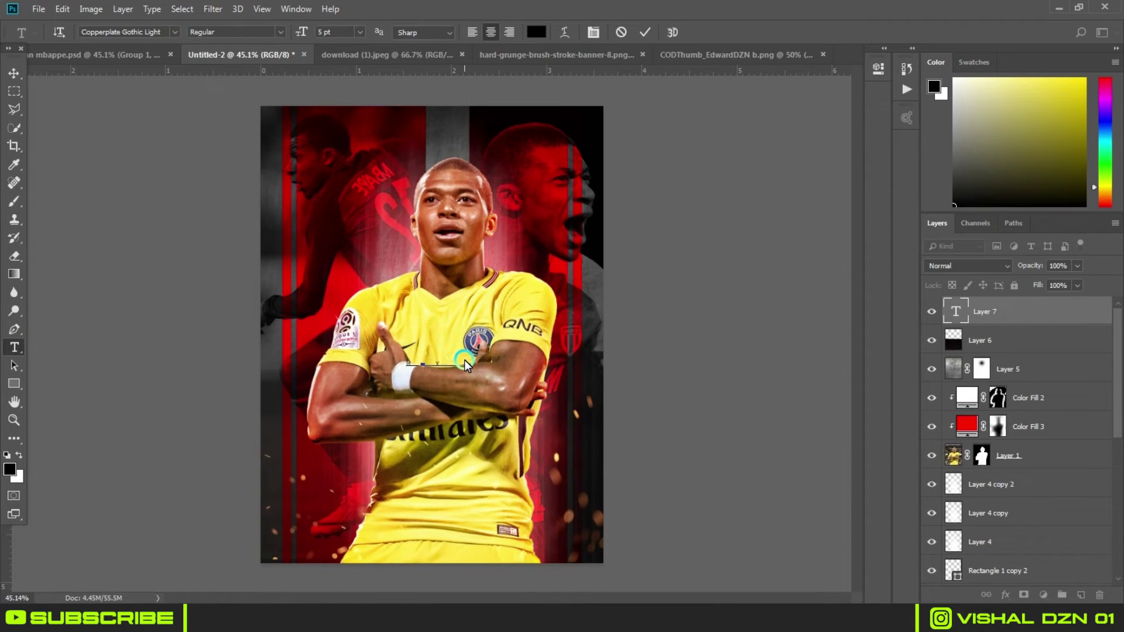
pyautogui.press('BackSpace')
pyautogui.press('BackSpace')
pyautogui.press('BackSpace')
pyautogui.write('KYLIAN MBAPPE')
# Step: Select the new text, then widen its letter spacing and adjust its size in the Character panel
pyautogui.doubleClick(956, 309)
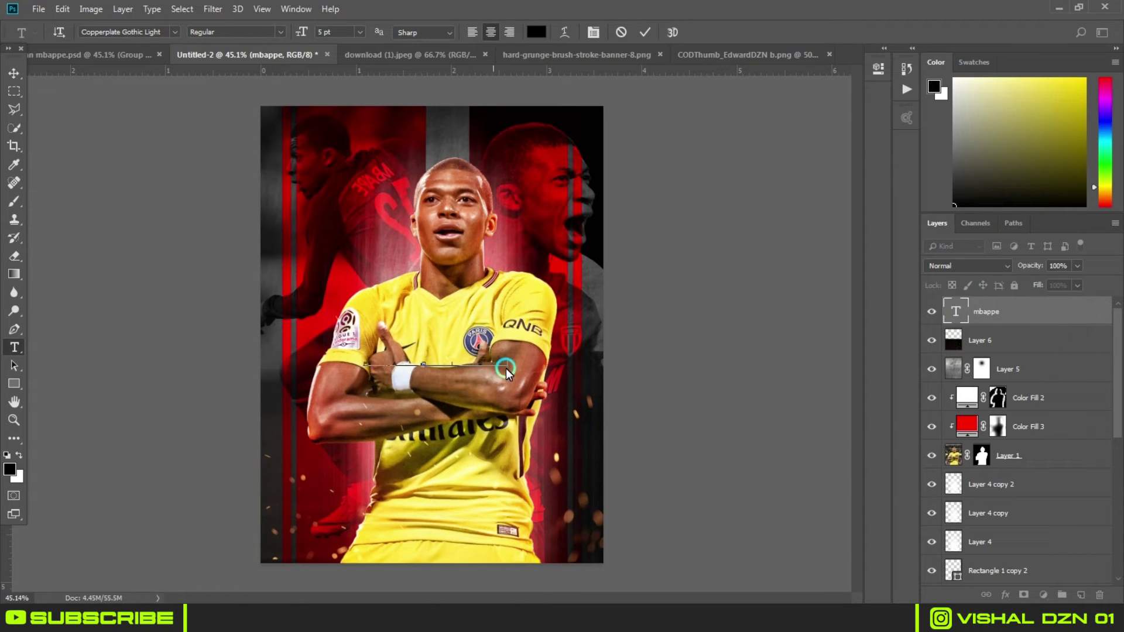
pyautogui.moveTo(513, 369); pyautogui.dragTo(303, 367)
pyautogui.hotkey('alt', 'Right')
pyautogui.hotkey('alt', 'Right')
pyautogui.hotkey('alt', 'Right')
pyautogui.hotkey('alt', 'Right')
pyautogui.hotkey('alt', 'Right')
pyautogui.hotkey('alt', 'Right')
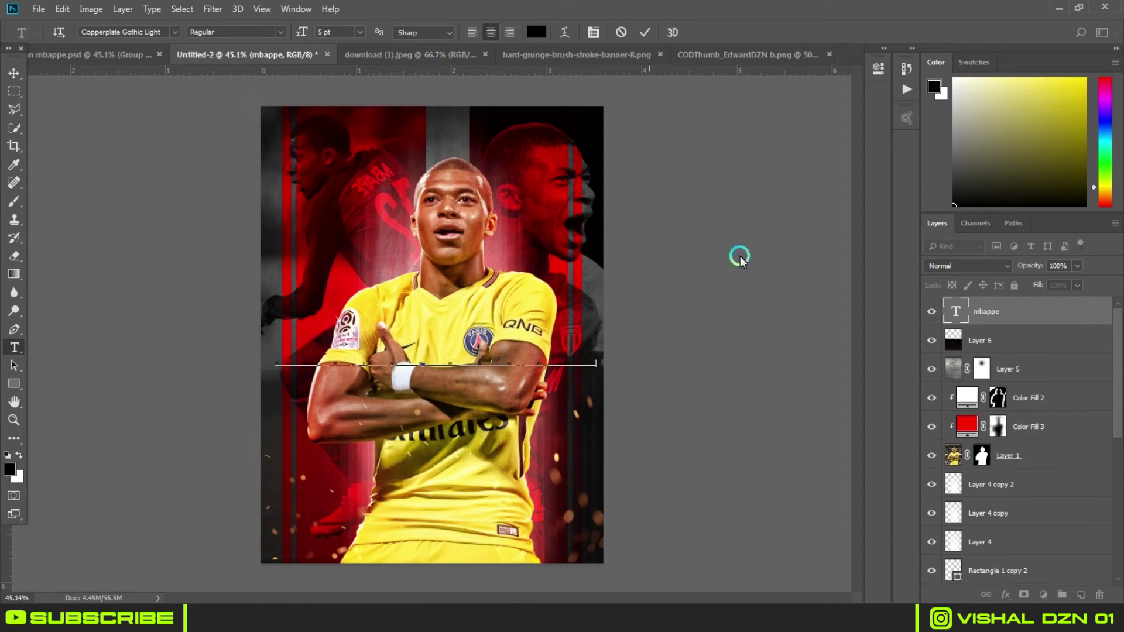
pyautogui.doubleClick(967, 304)
pyautogui.click(593, 32)
pyautogui.write('parisfrance')
pyautogui.click(684, 117)
pyautogui.moveTo(683, 118); pyautogui.dragTo(682, 123)
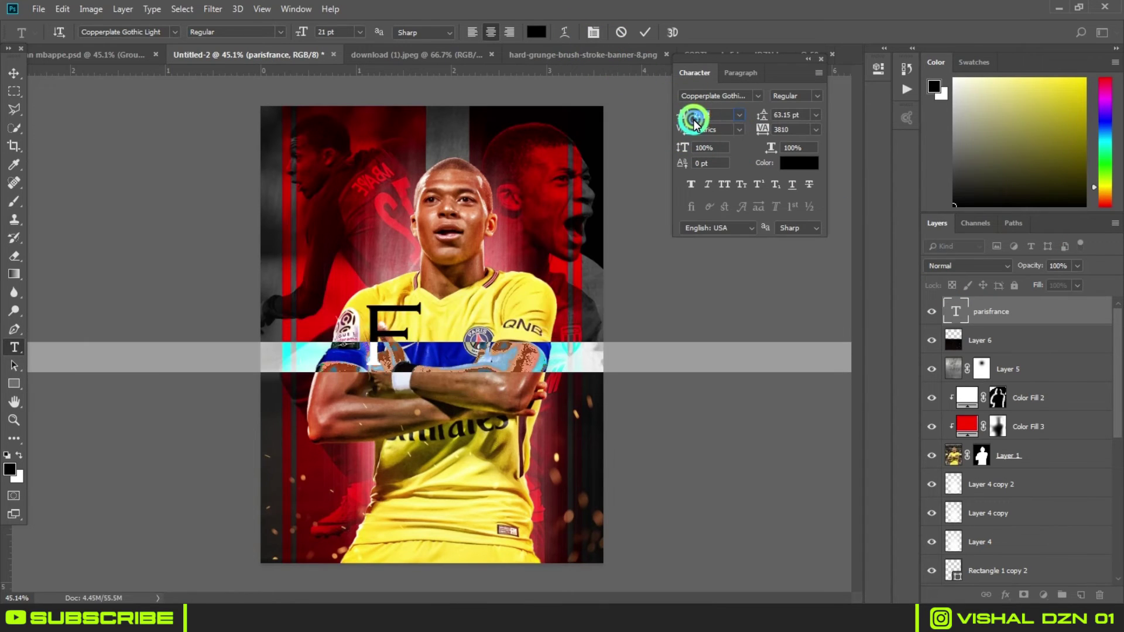
pyautogui.moveTo(682, 123); pyautogui.dragTo(683, 117)
pyautogui.moveTo(755, 96); pyautogui.dragTo(761, 103)
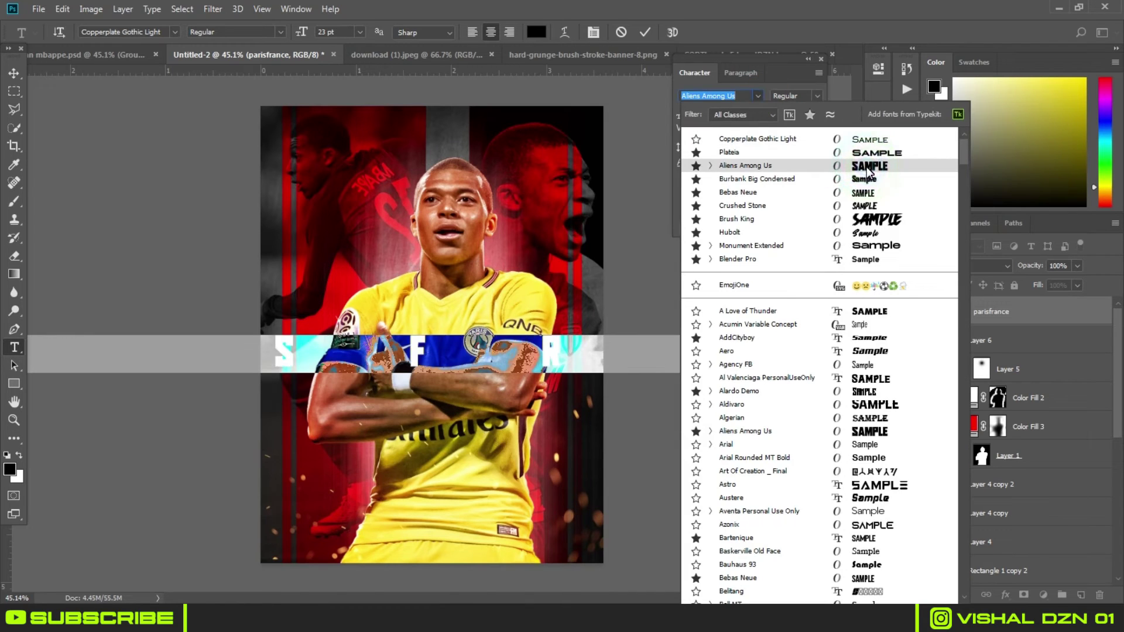
# Step: Switch the font to Aliens Among Us, tighten the tracking, and make the text white
pyautogui.click(778, 127)
pyautogui.moveTo(779, 128); pyautogui.dragTo(634, 133)
pyautogui.click(717, 281)
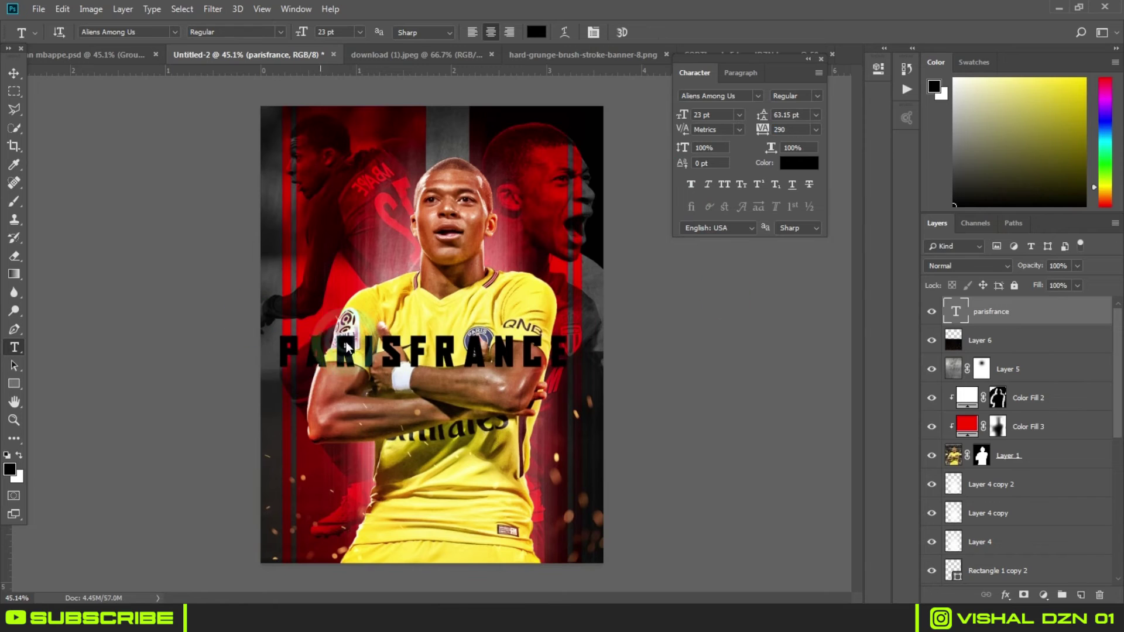
pyautogui.click(790, 171)
pyautogui.moveTo(644, 263); pyautogui.dragTo(623, 171)
pyautogui.click(955, 242)
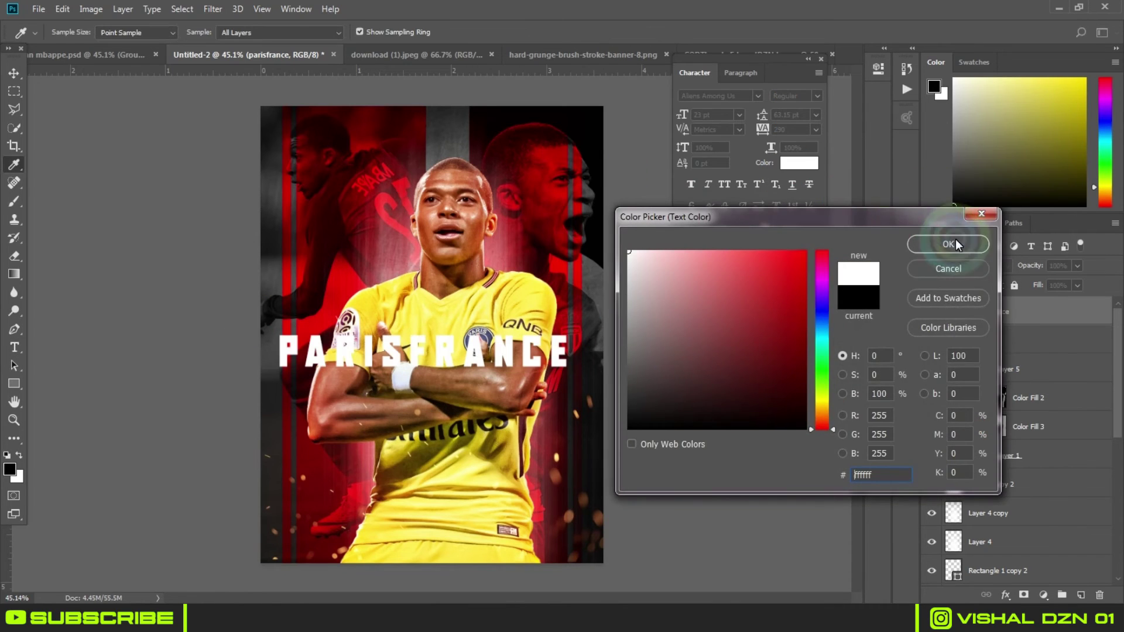
# Step: Restyle PARISFRANCE as Copperplate Gothic Light at 5 pt with tracking around 3870
pyautogui.doubleClick(949, 300)
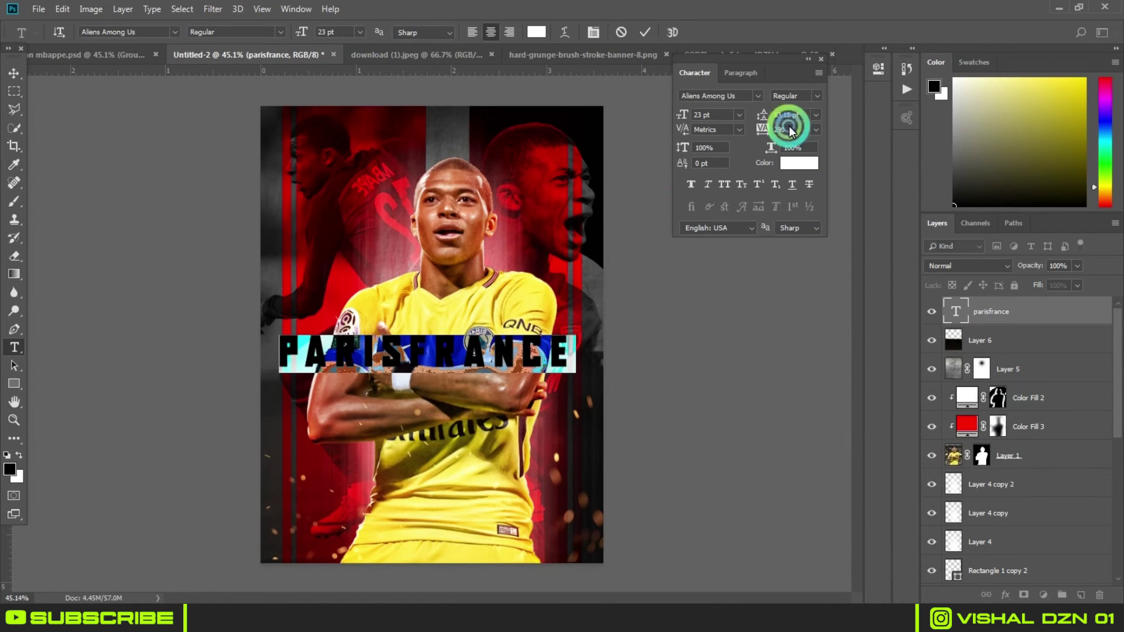
pyautogui.click(759, 96)
pyautogui.click(887, 156)
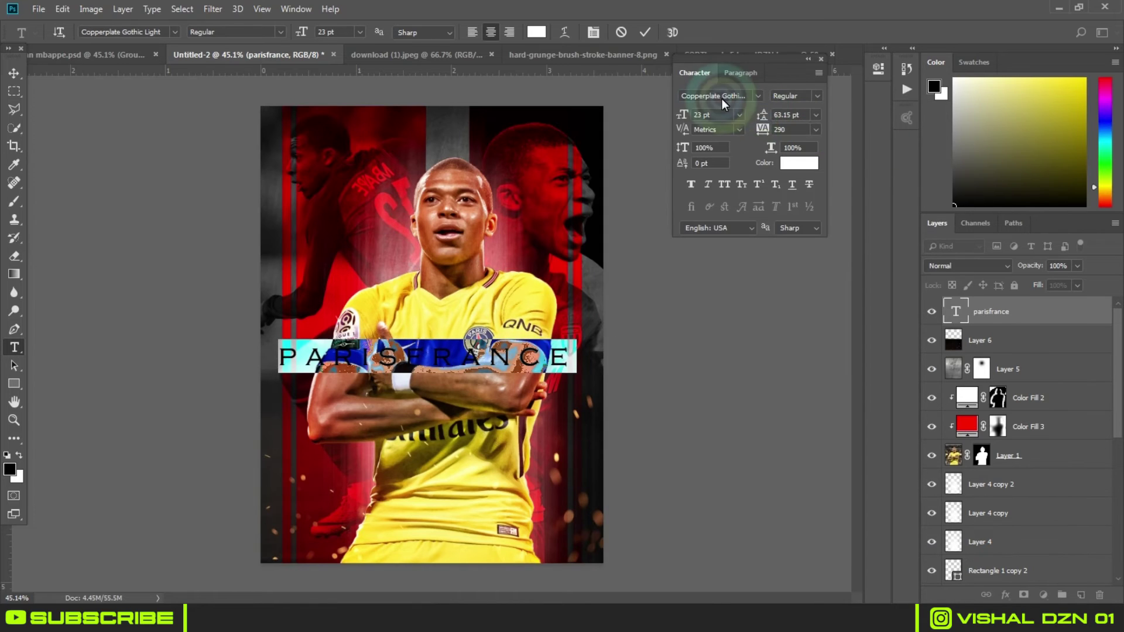
pyautogui.moveTo(680, 117); pyautogui.dragTo(672, 120)
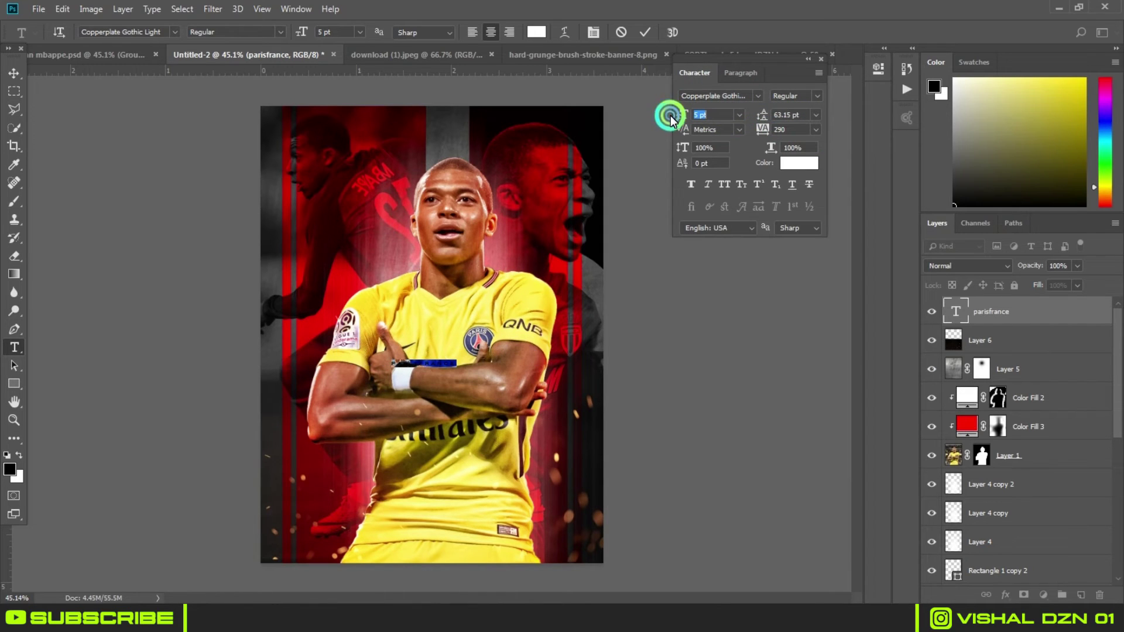
pyautogui.moveTo(761, 129); pyautogui.dragTo(862, 132)
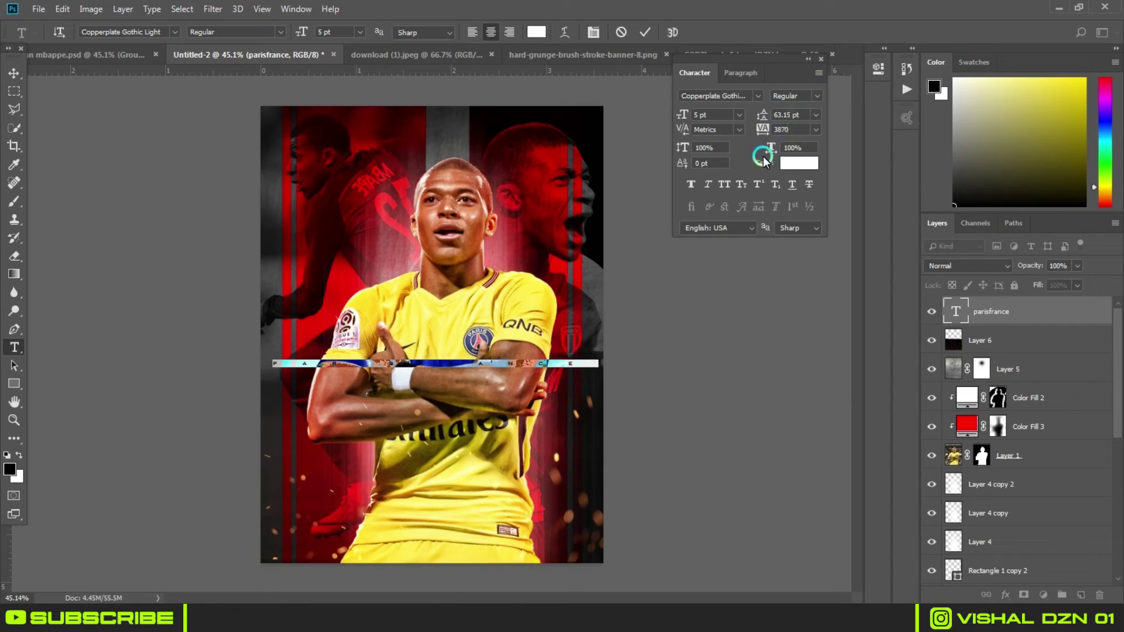
pyautogui.click(11, 82)
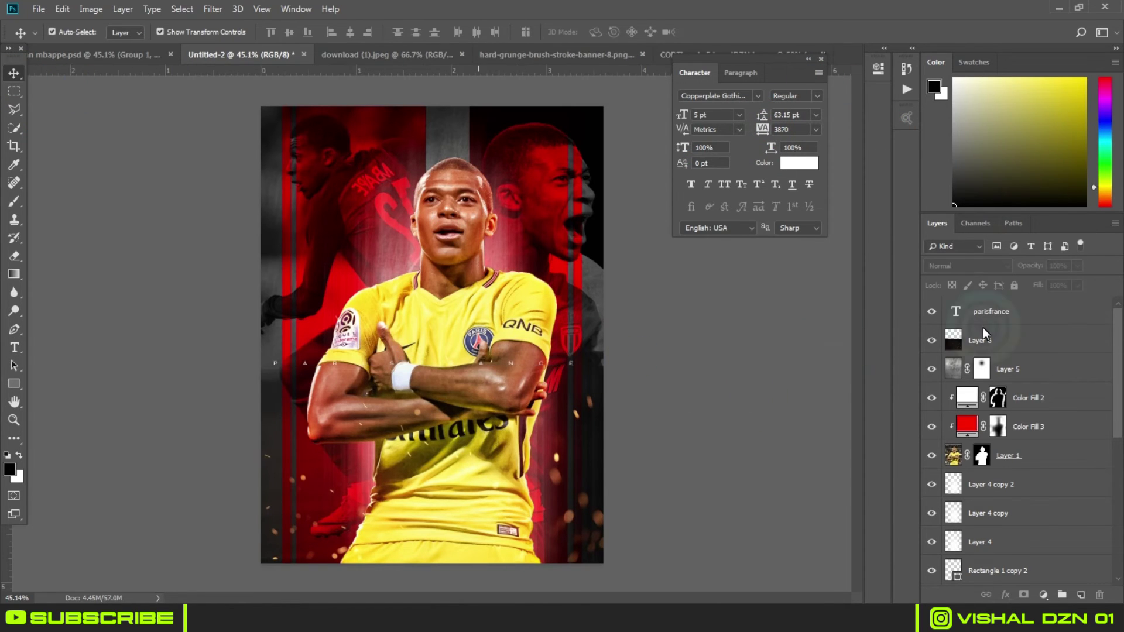
# Step: Drag the PARISFRANCE line up to the top centre of the poster
pyautogui.click(1006, 312)
pyautogui.moveTo(533, 362); pyautogui.dragTo(539, 120)
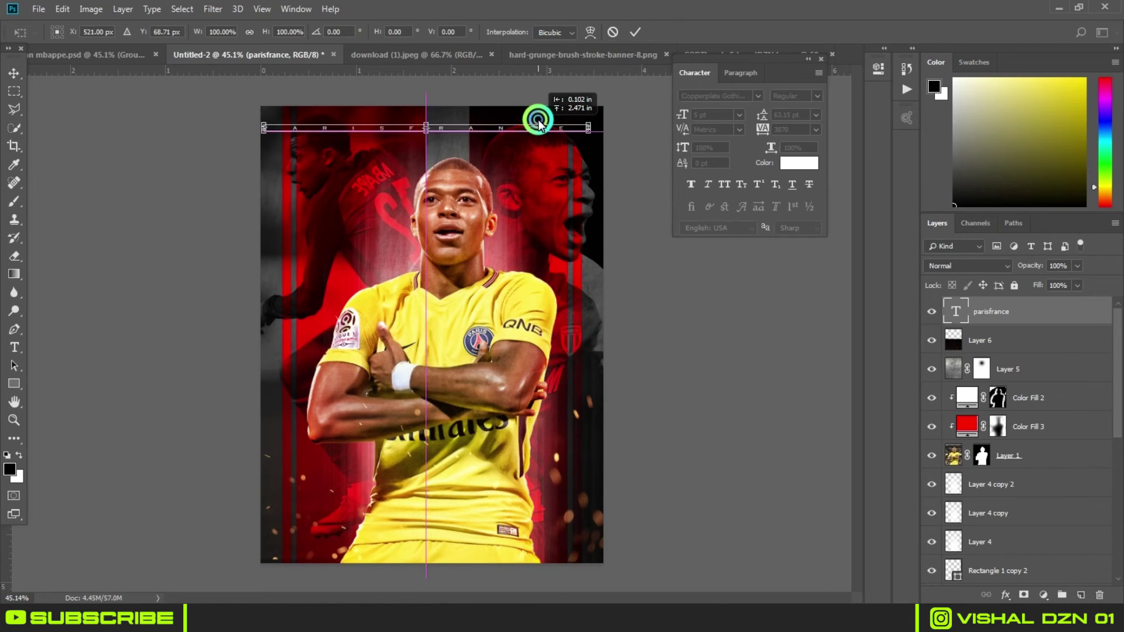
pyautogui.moveTo(539, 120); pyautogui.dragTo(545, 120)
pyautogui.click(710, 333)
pyautogui.click(544, 246)
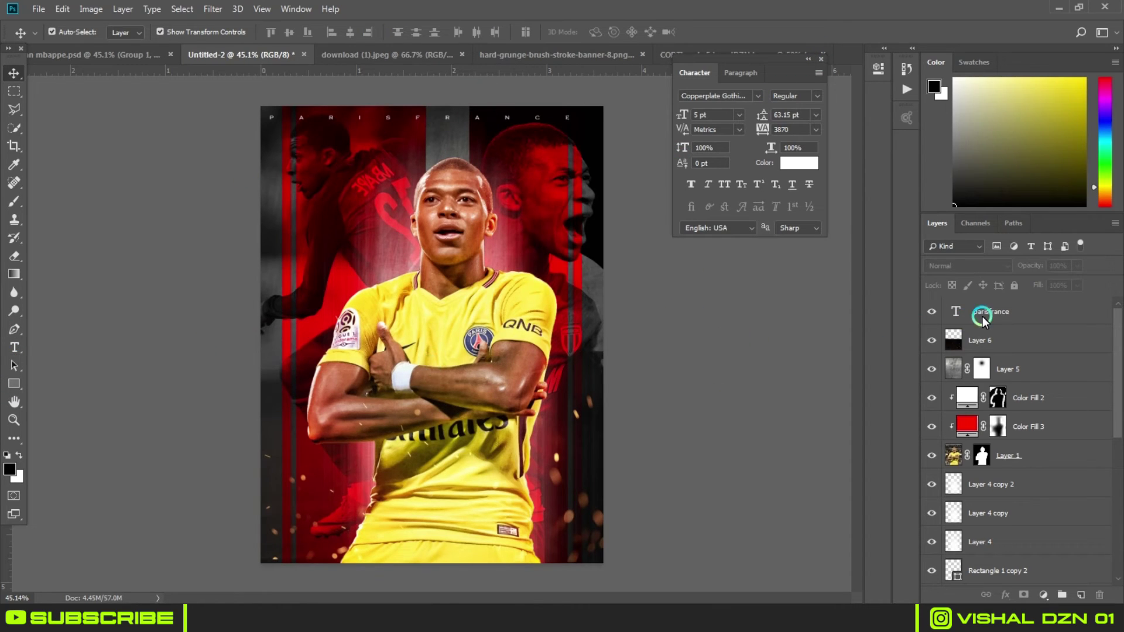
# Step: Reselect the parisfrance layer and apply a free transform to lock its position
pyautogui.click(8, 342)
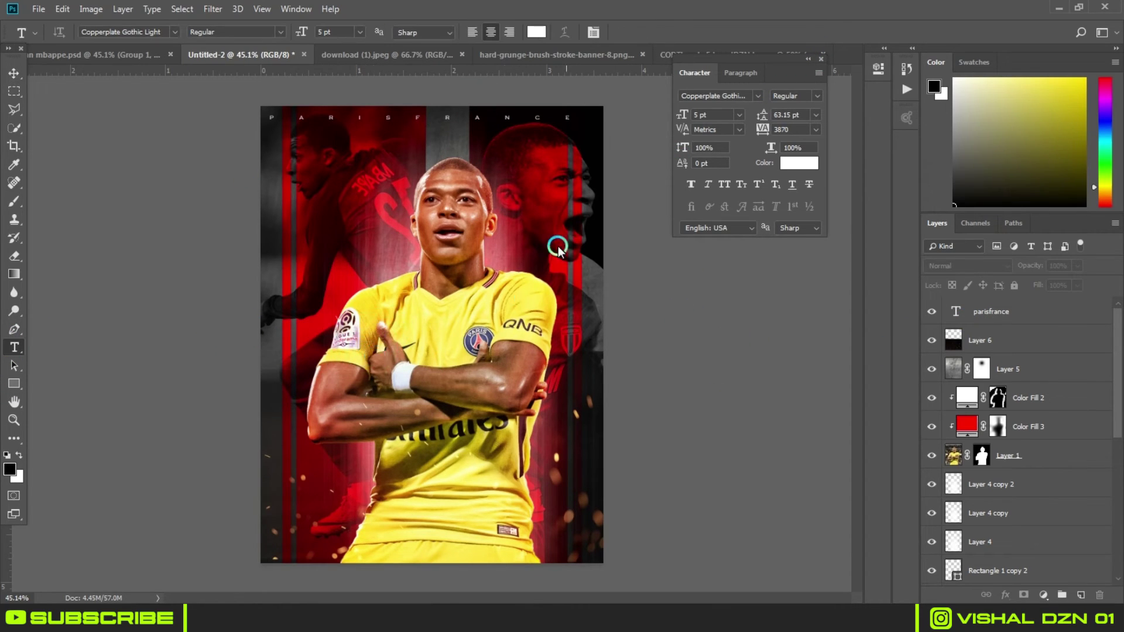
pyautogui.click(8, 74)
pyautogui.click(990, 312)
pyautogui.hotkey('ctrl', 't')
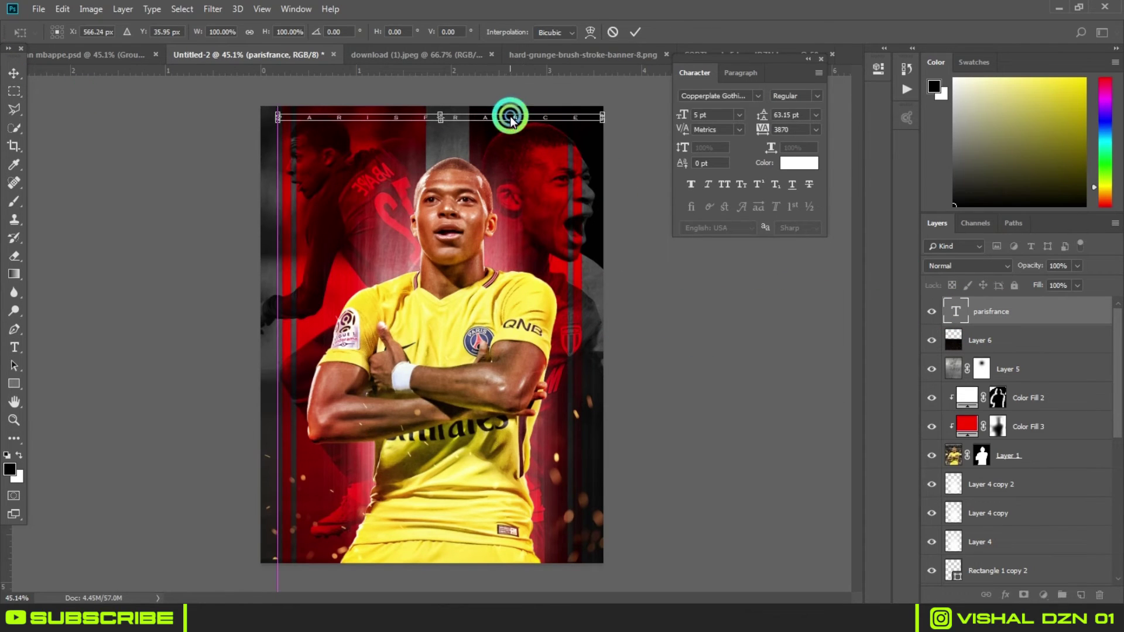
pyautogui.click(715, 208)
pyautogui.click(728, 266)
pyautogui.scroll(3, 427, 124)
# Step: Type 'mbappe' as a new text layer and try a bold condensed font
pyautogui.scroll(-2, 427, 125)
pyautogui.scroll(-1, 427, 128)
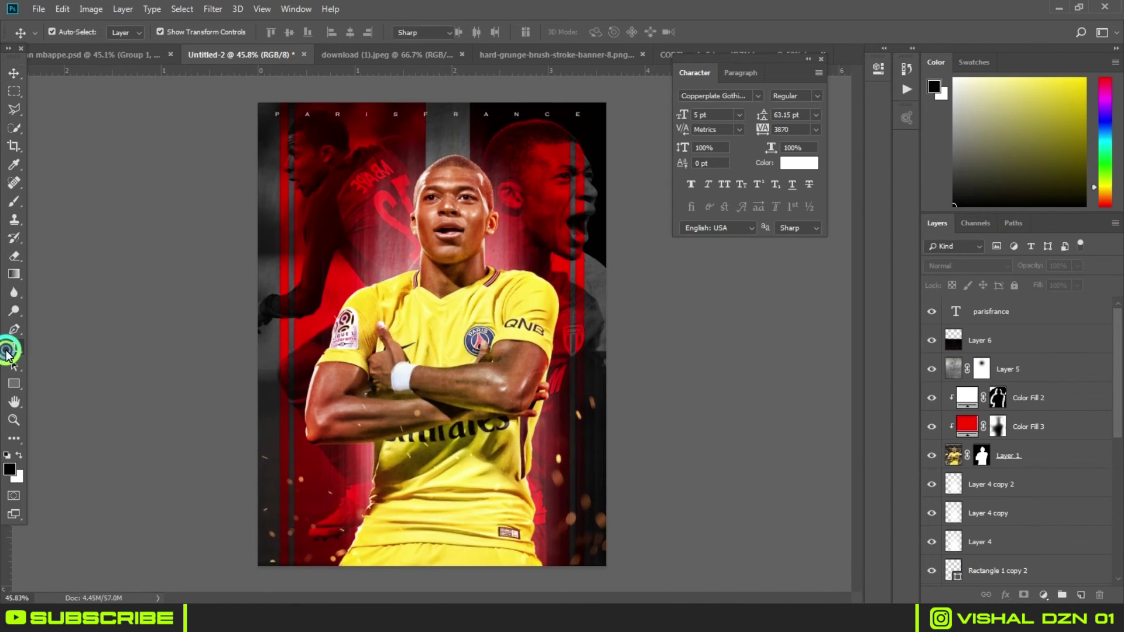
pyautogui.click(14, 347)
pyautogui.click(428, 377)
pyautogui.write('mbappe')
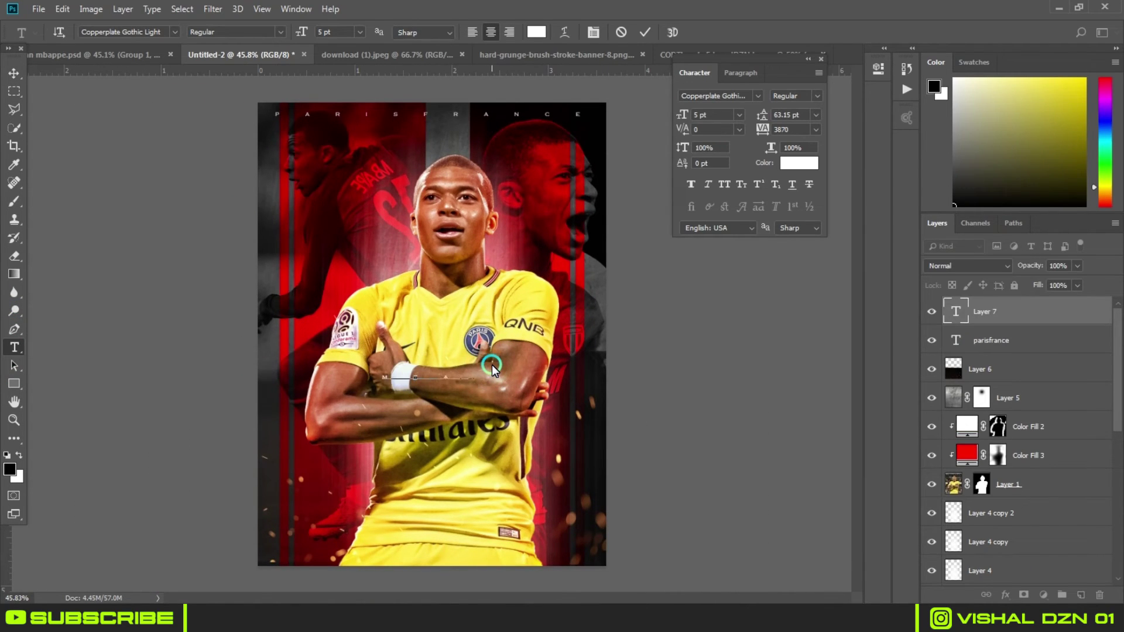
pyautogui.click(758, 95)
pyautogui.click(873, 179)
pyautogui.click(972, 316)
# Step: Set MBAPPE to Bebas Neue, 83 pt, tracking -50, and commit the text
pyautogui.click(757, 96)
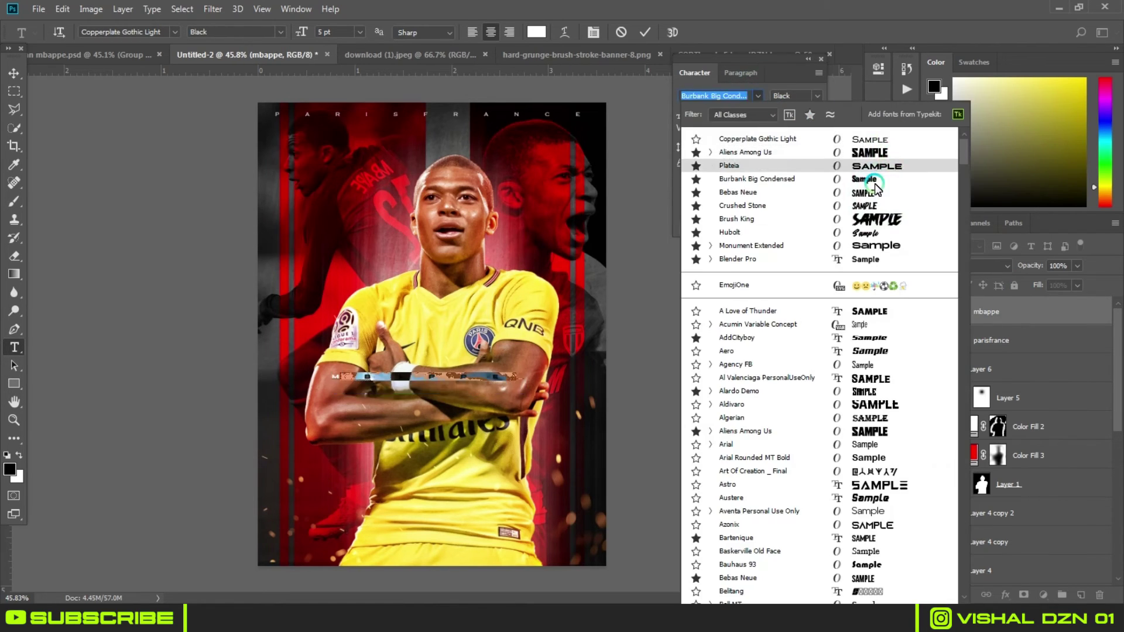
pyautogui.click(866, 192)
pyautogui.moveTo(748, 133); pyautogui.dragTo(642, 151)
pyautogui.moveTo(681, 115)
pyautogui.mouseDown()
pyautogui.moveTo(763, 129)
pyautogui.moveTo(742, 132)
pyautogui.mouseUp()
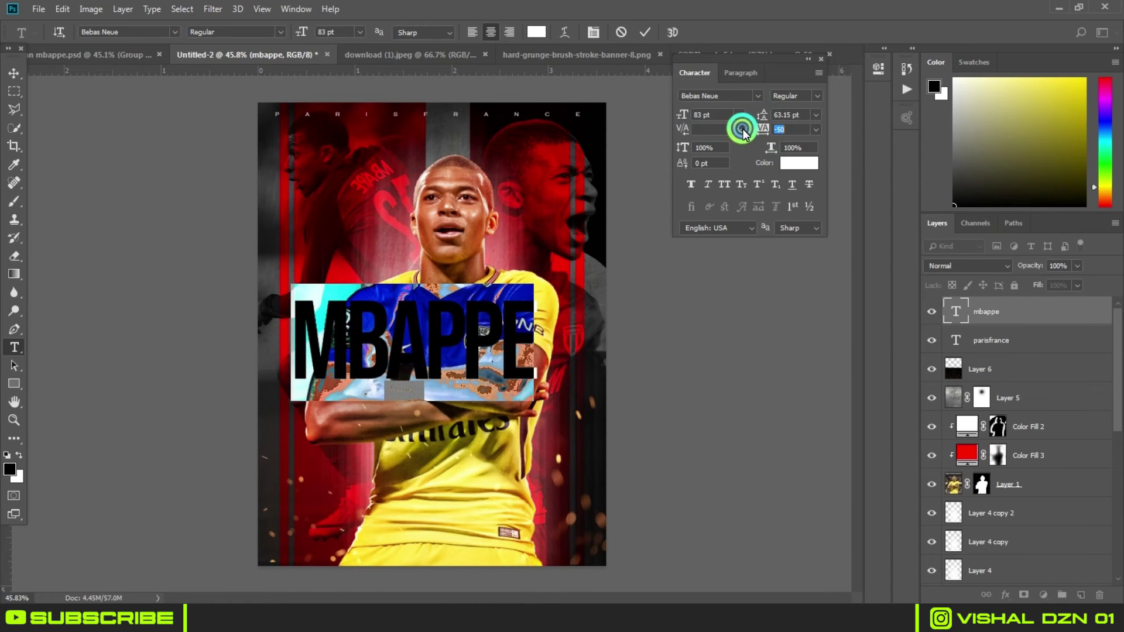
pyautogui.click(1002, 312)
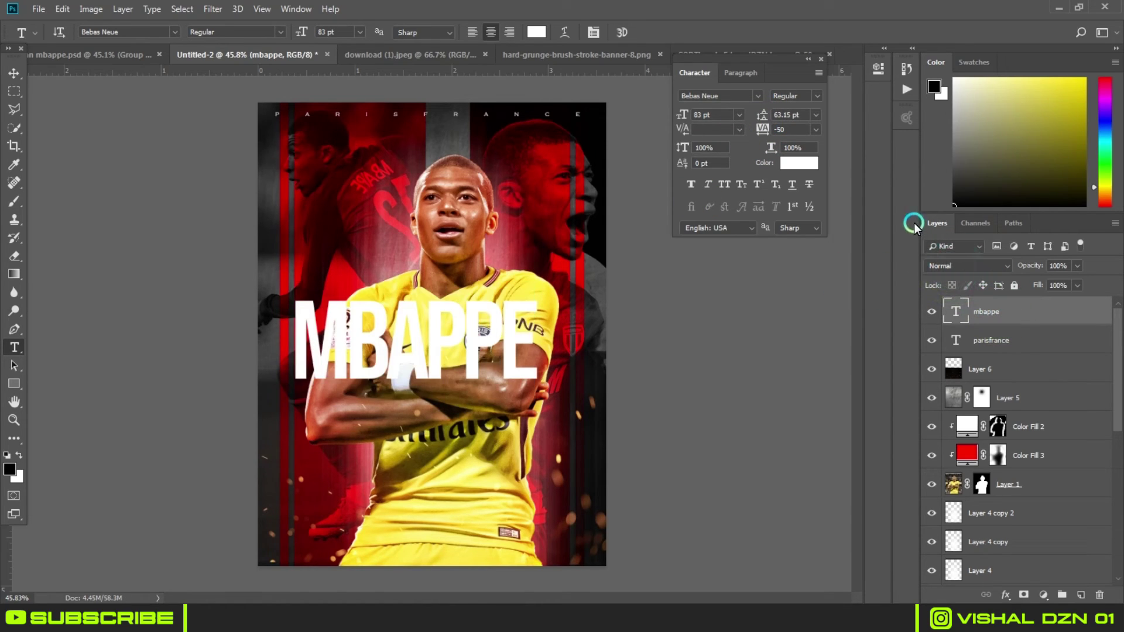
pyautogui.click(13, 72)
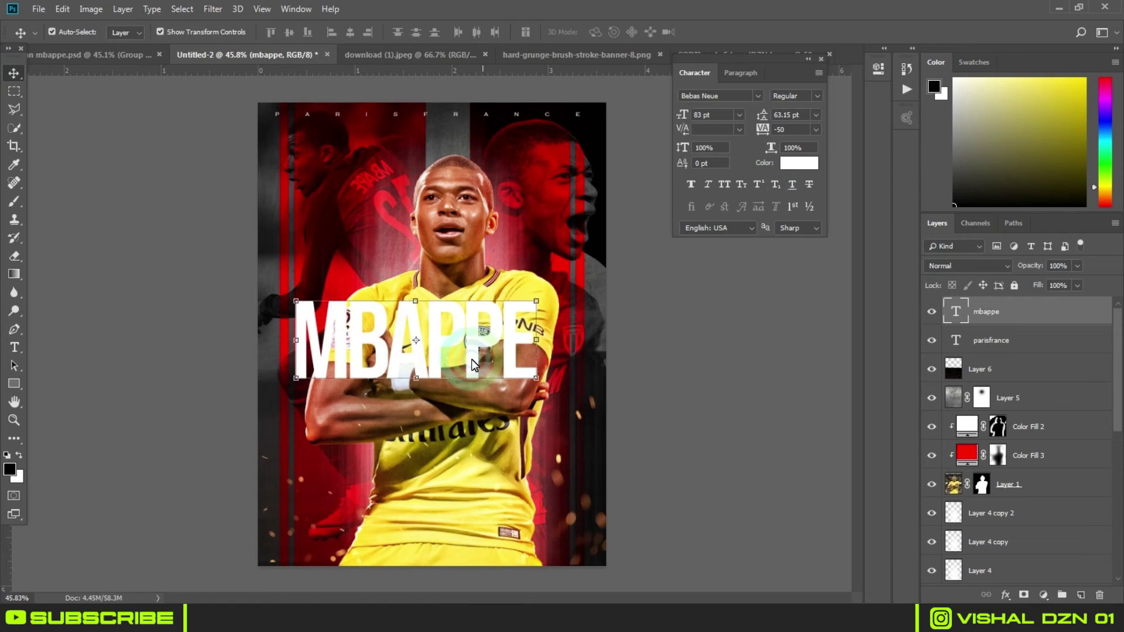
# Step: Scale MBAPPE to about 80% and centre it near the poster's bottom edge
pyautogui.moveTo(473, 388); pyautogui.dragTo(498, 575)
pyautogui.moveTo(561, 487)
pyautogui.mouseDown()
pyautogui.moveTo(480, 547)
pyautogui.moveTo(488, 553)
pyautogui.mouseUp()
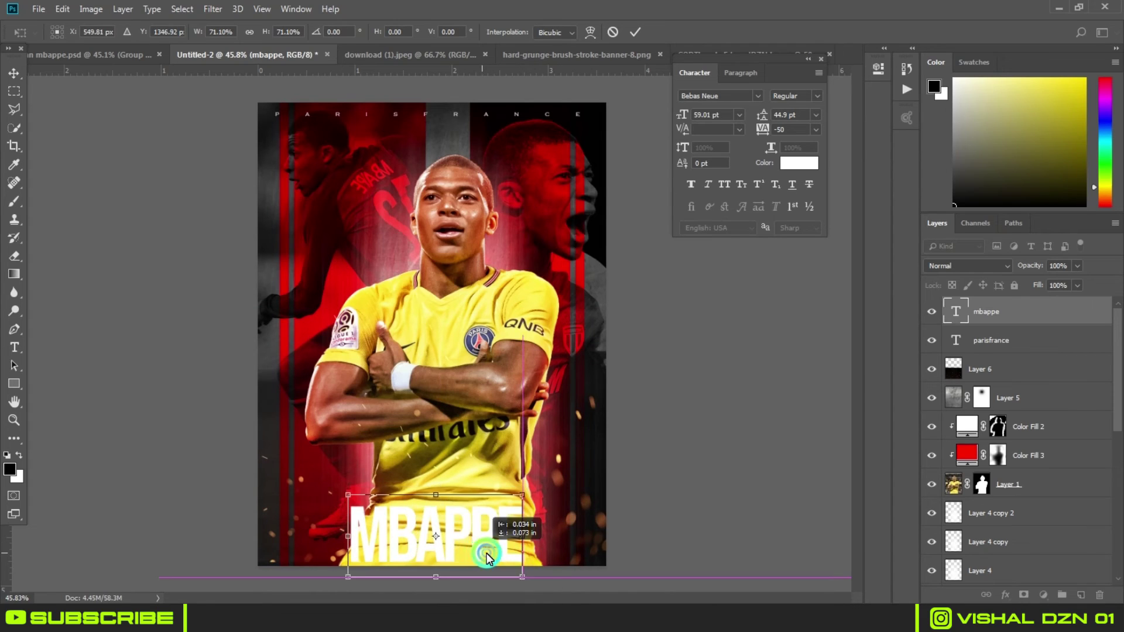
pyautogui.click(541, 519)
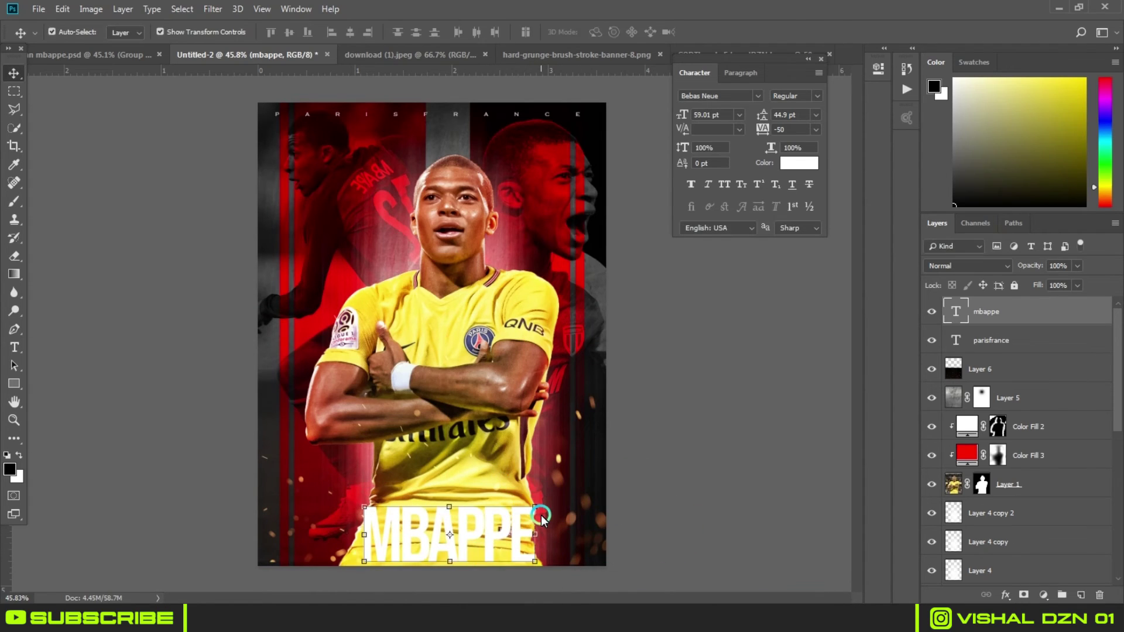
pyautogui.moveTo(536, 521); pyautogui.dragTo(517, 505)
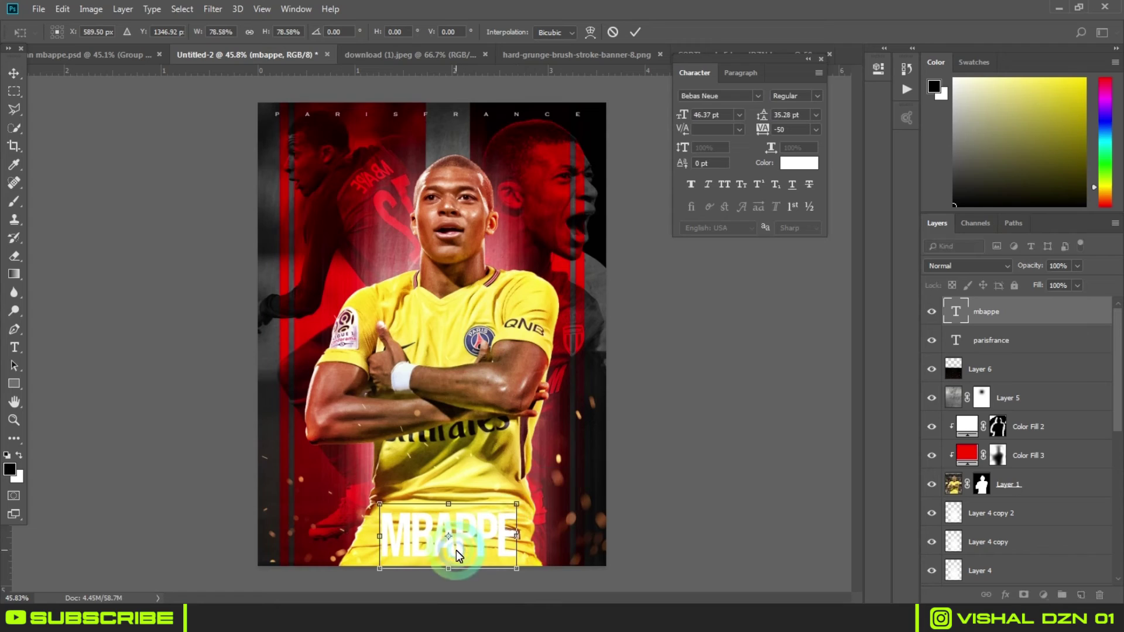
pyautogui.moveTo(459, 548); pyautogui.dragTo(458, 553)
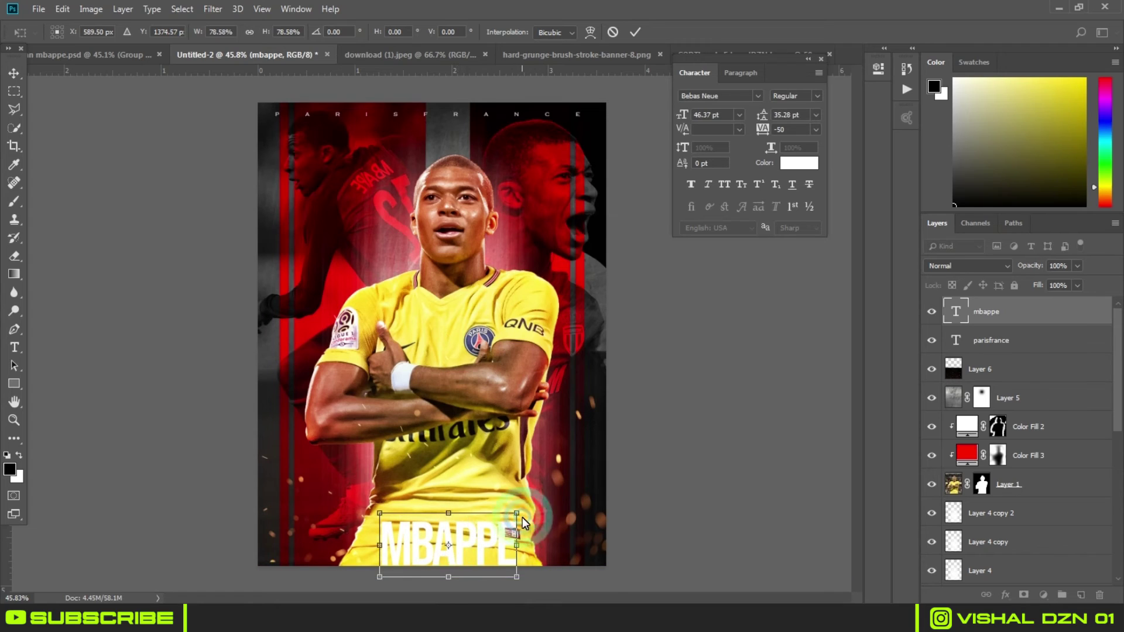
pyautogui.moveTo(518, 507); pyautogui.dragTo(526, 519)
pyautogui.moveTo(484, 560); pyautogui.dragTo(484, 546)
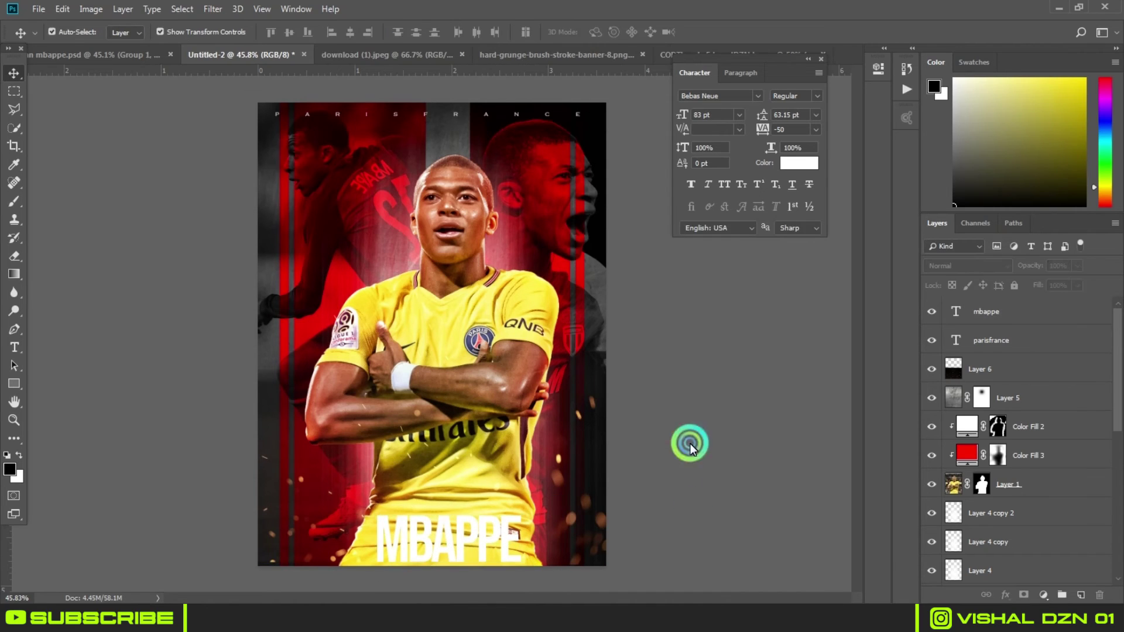
pyautogui.click(114, 56)
pyautogui.click(599, 57)
# Step: Recolour the MBAPPE text layer black with the Color Picker
pyautogui.click(227, 53)
pyautogui.click(984, 314)
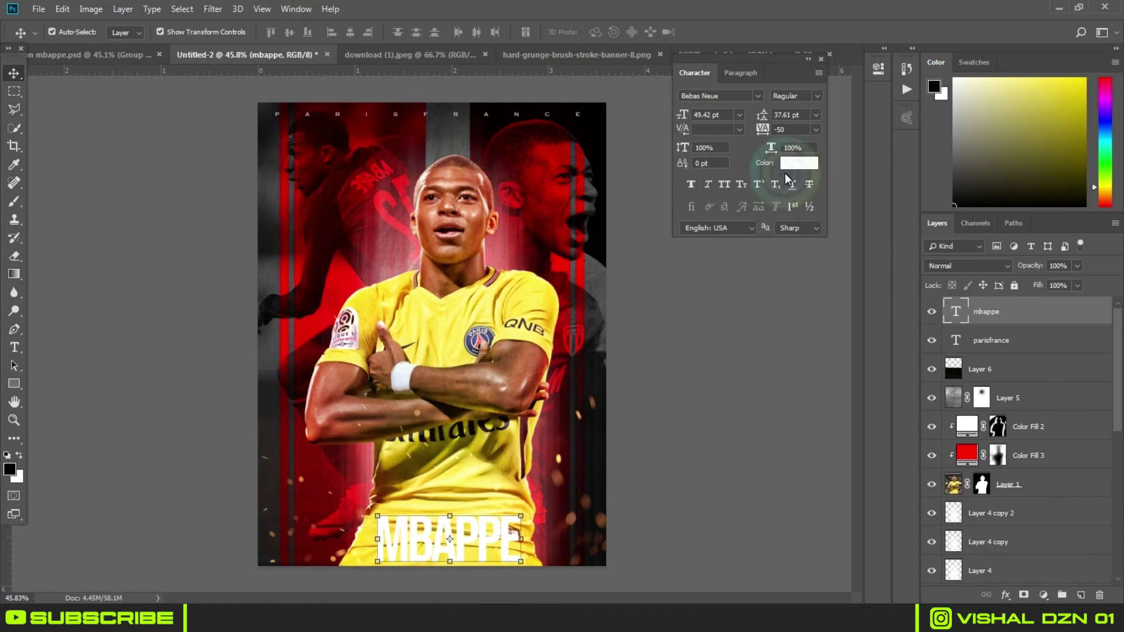
pyautogui.click(797, 164)
pyautogui.click(571, 436)
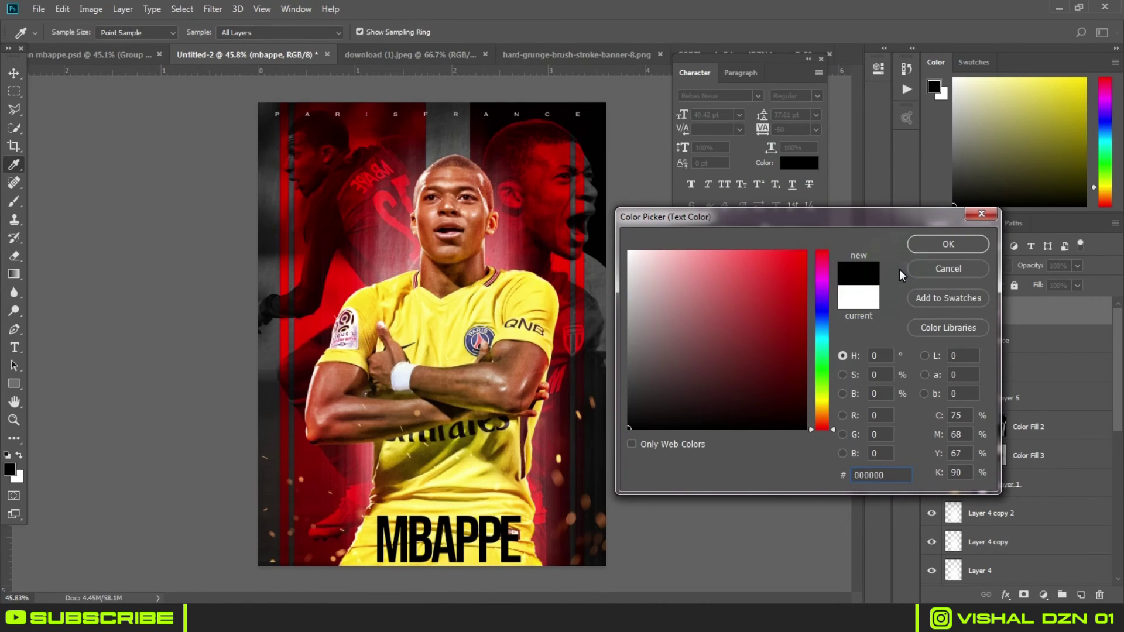
pyautogui.click(952, 244)
pyautogui.click(690, 409)
# Step: Copy the poster onto the mbappe.psd document as a new layer
pyautogui.moveTo(457, 376); pyautogui.dragTo(507, 99)
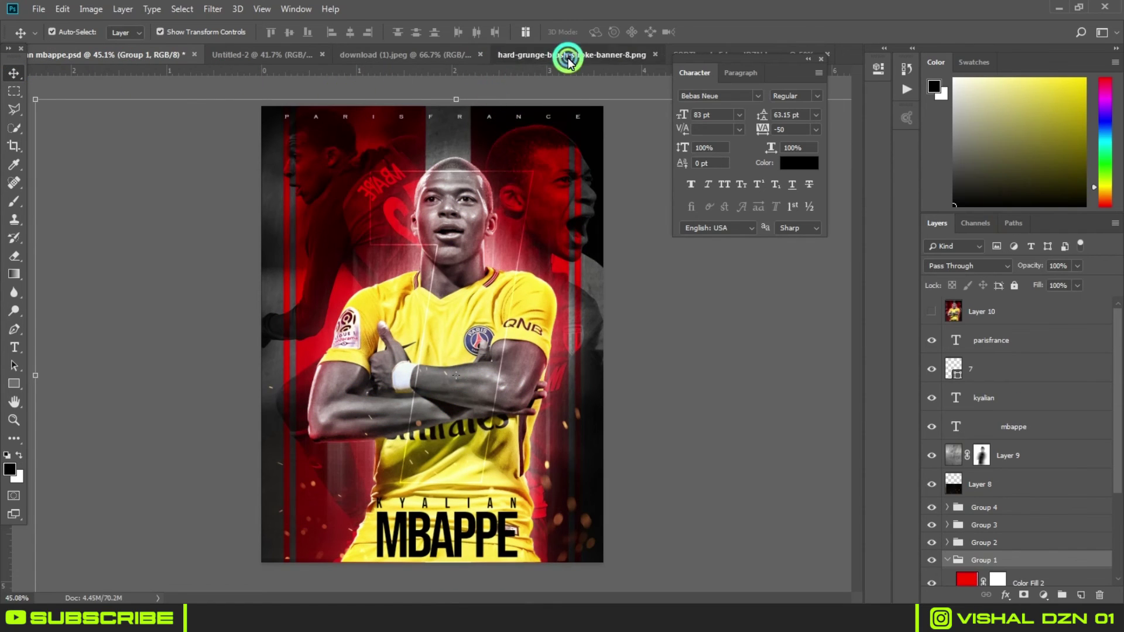
pyautogui.click(567, 55)
pyautogui.click(221, 55)
# Step: Back in Untitled-2, enlarge the MBAPPE title's font size slightly
pyautogui.click(933, 340)
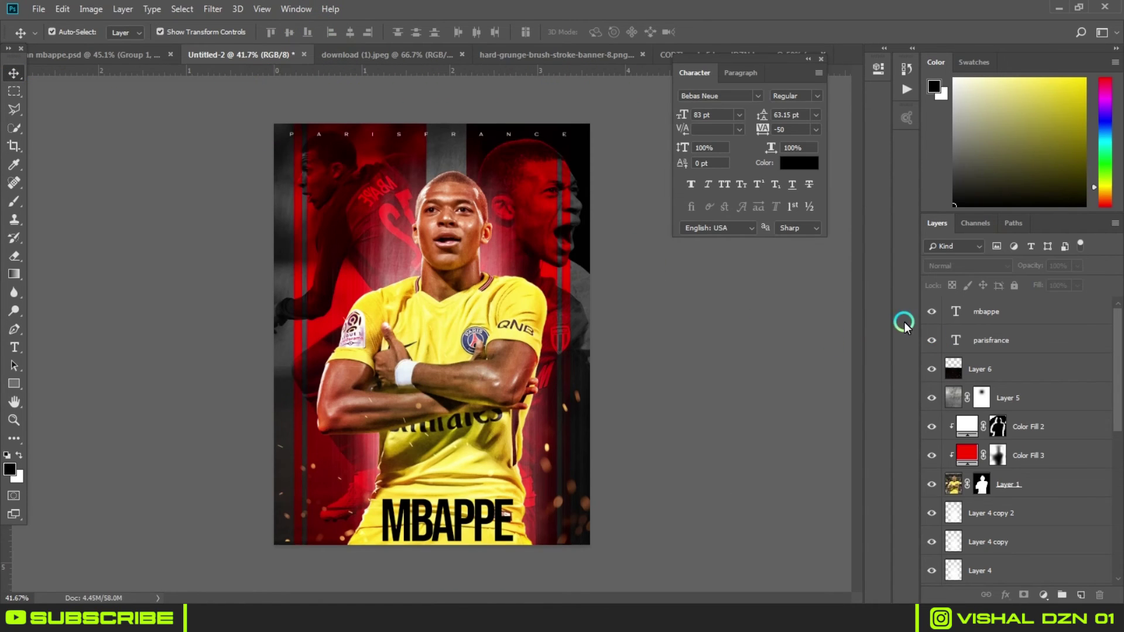
pyautogui.click(960, 311)
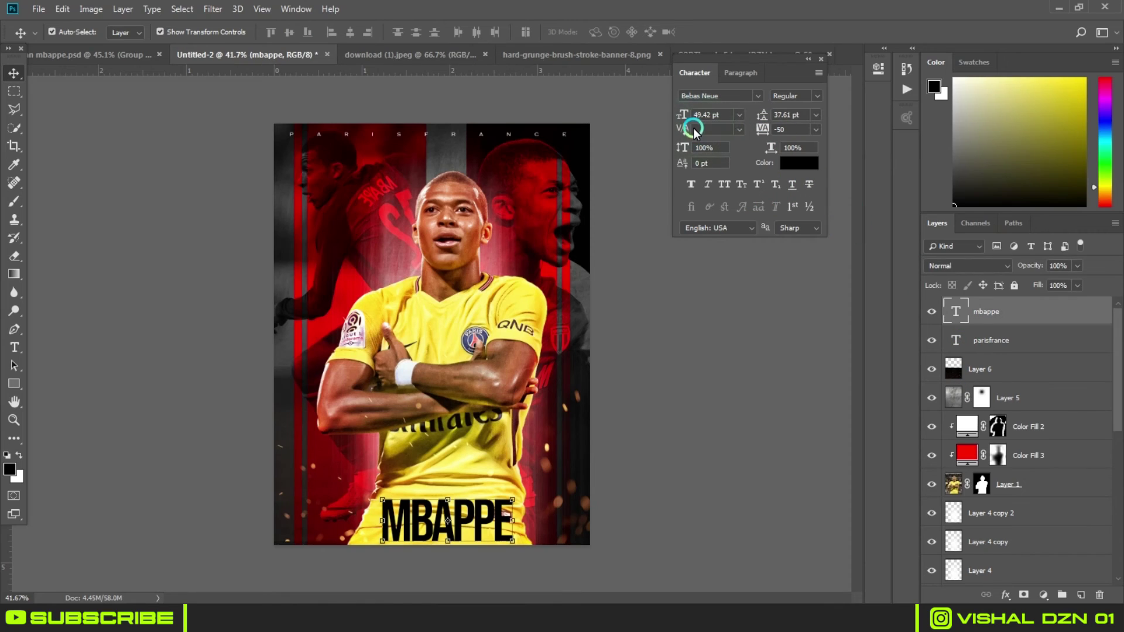
pyautogui.moveTo(682, 117); pyautogui.dragTo(686, 117)
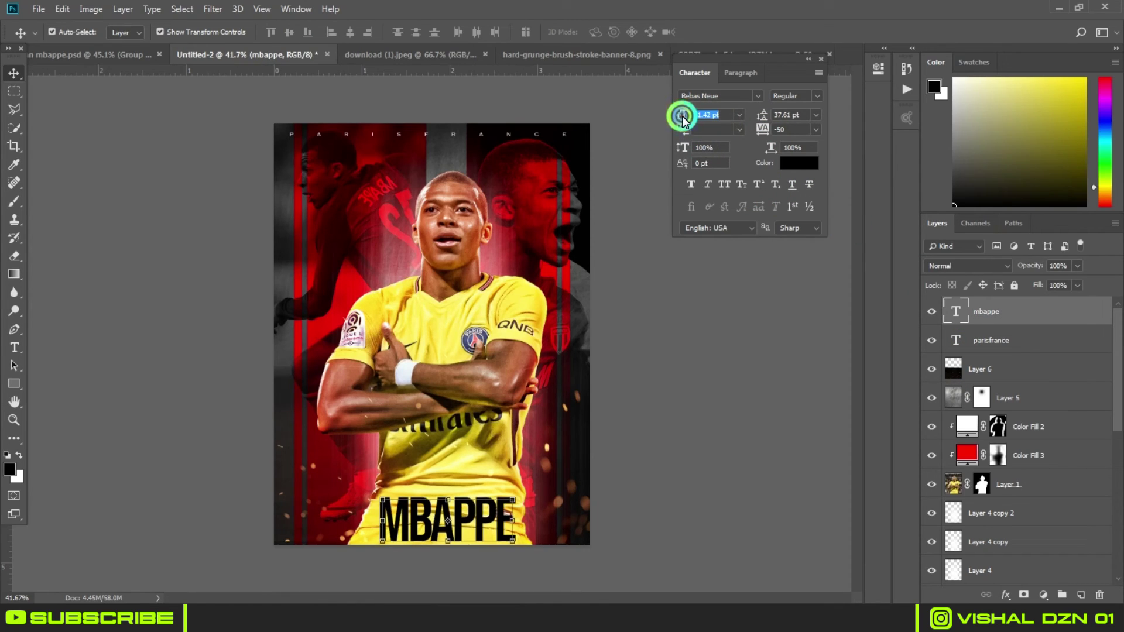
pyautogui.click(820, 59)
pyautogui.click(13, 421)
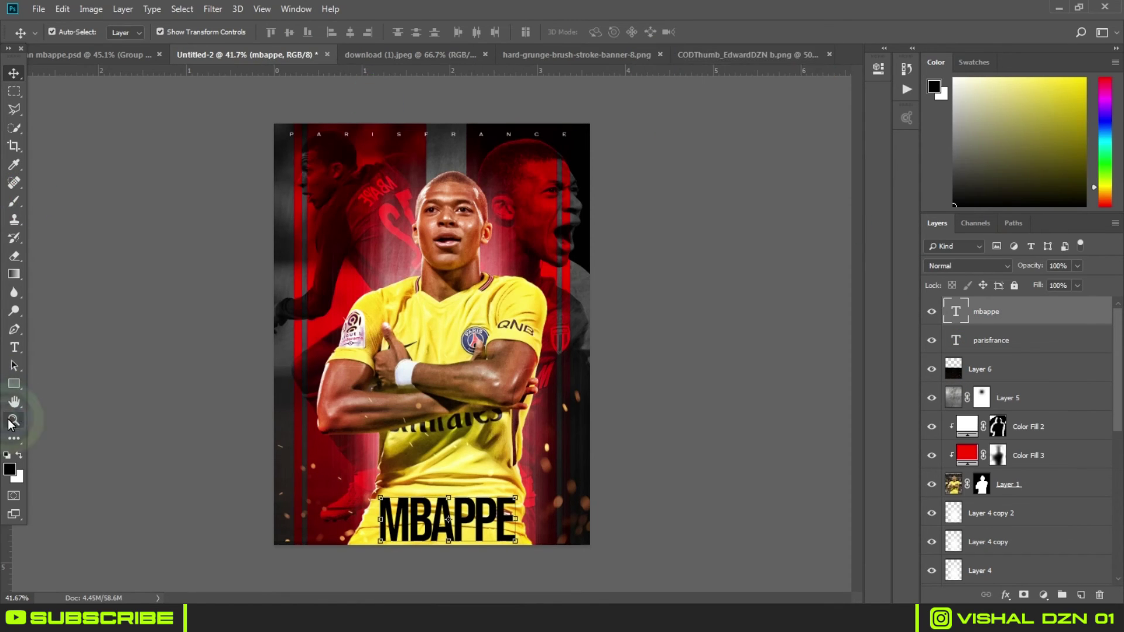
pyautogui.click(14, 347)
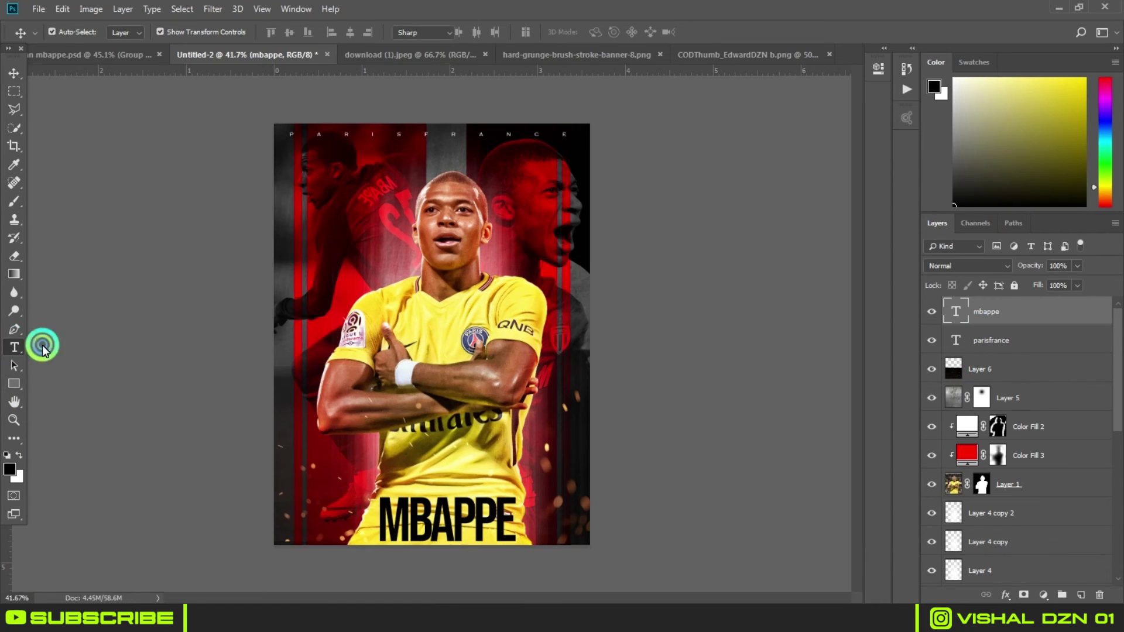
# Step: Type KYALIAN, shrink its font size, and spread its letters far apart
pyautogui.click(474, 341)
pyautogui.write('KY')
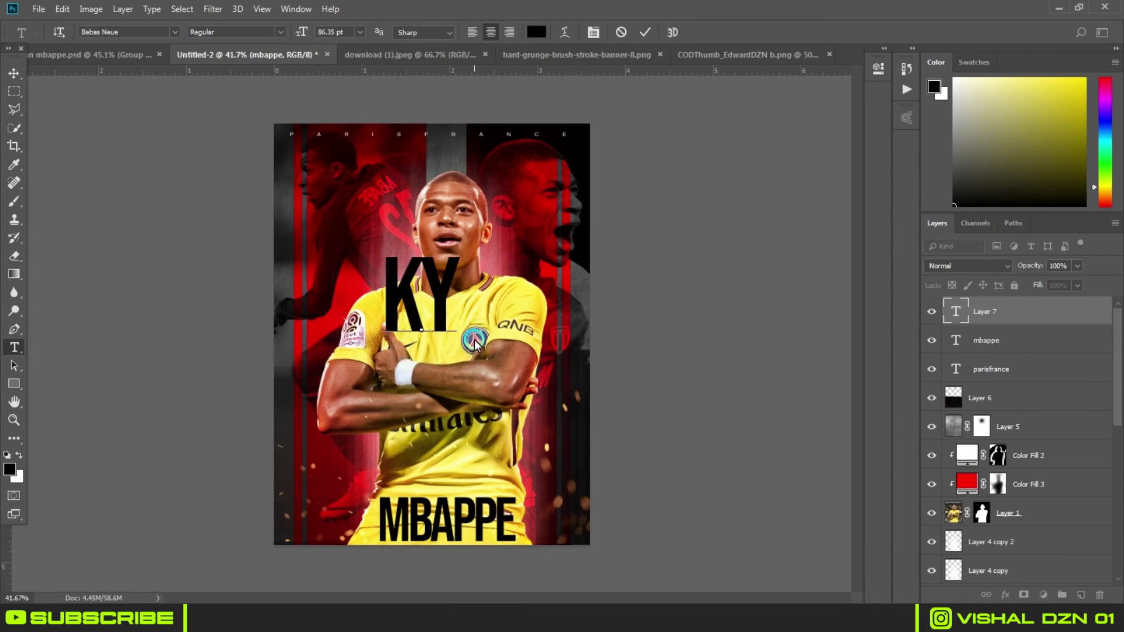
pyautogui.write('ALIAN')
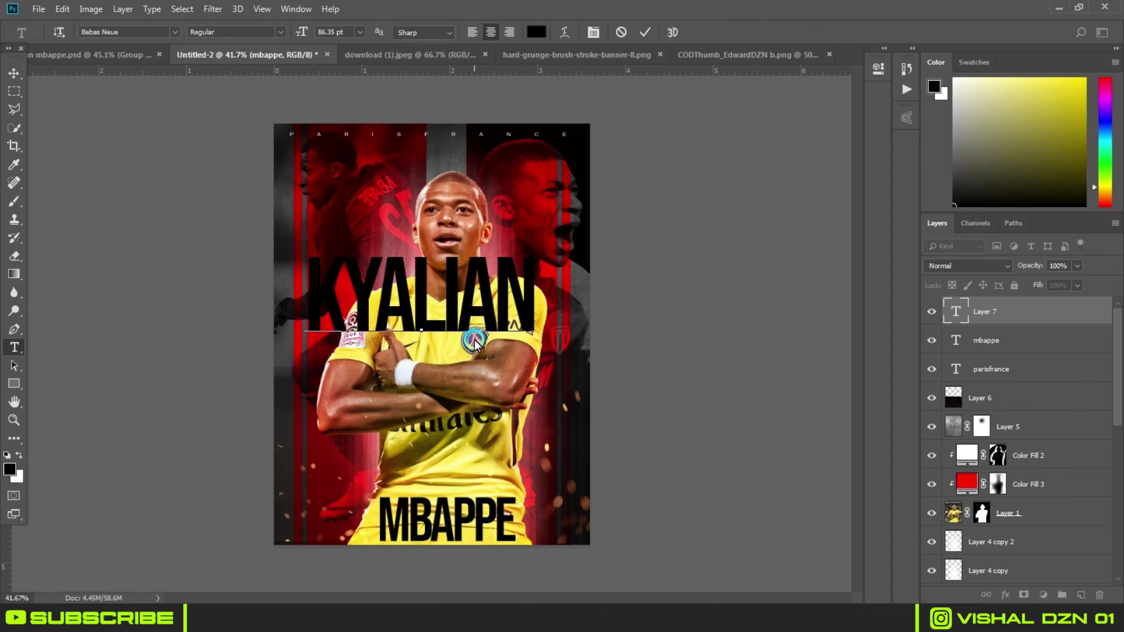
pyautogui.doubleClick(963, 317)
pyautogui.click(593, 32)
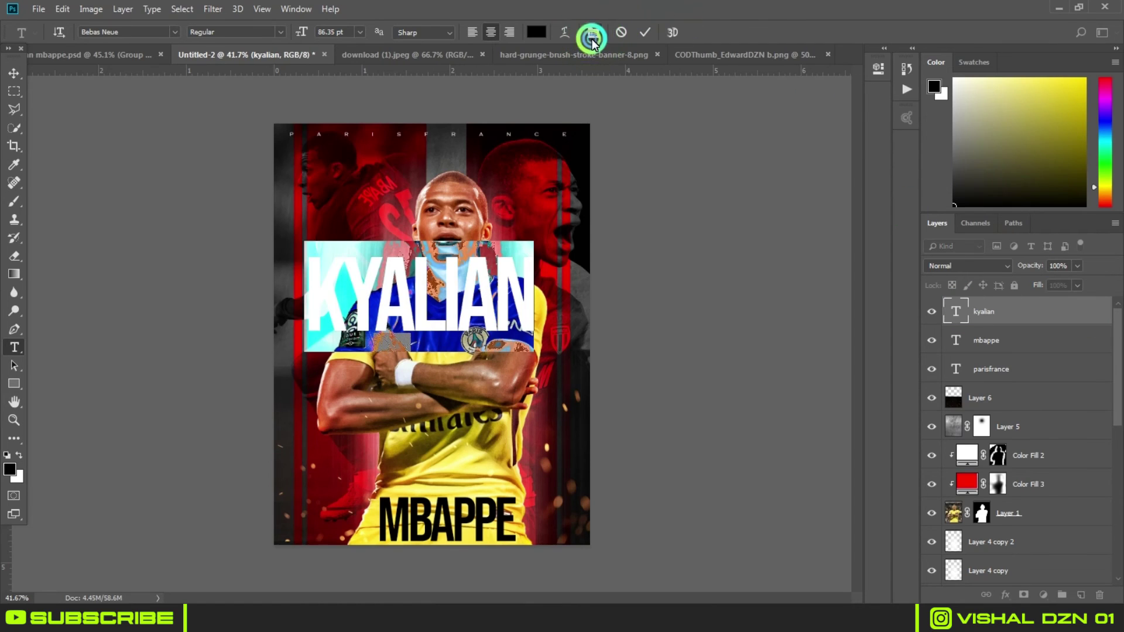
pyautogui.moveTo(683, 115); pyautogui.dragTo(615, 120)
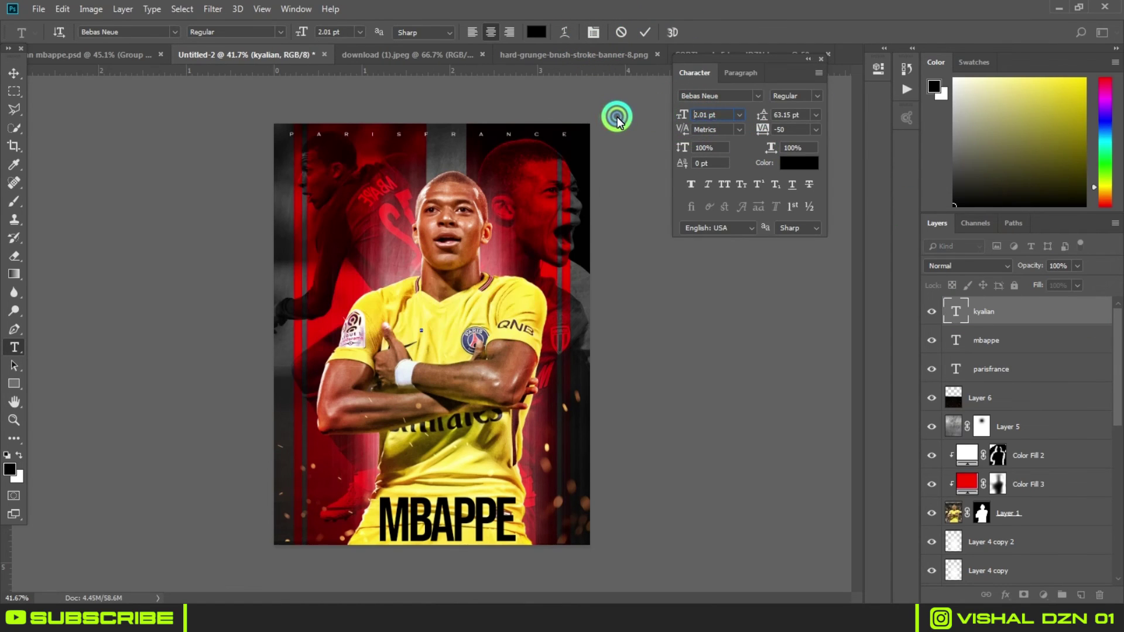
pyautogui.moveTo(763, 128); pyautogui.dragTo(816, 136)
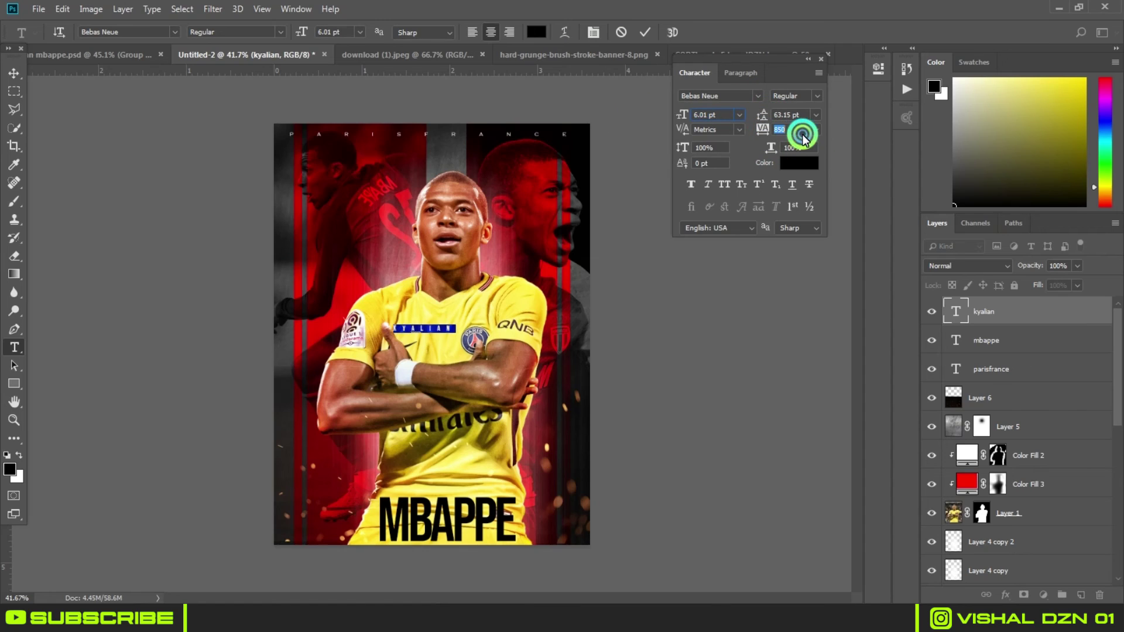
pyautogui.moveTo(682, 114); pyautogui.dragTo(689, 120)
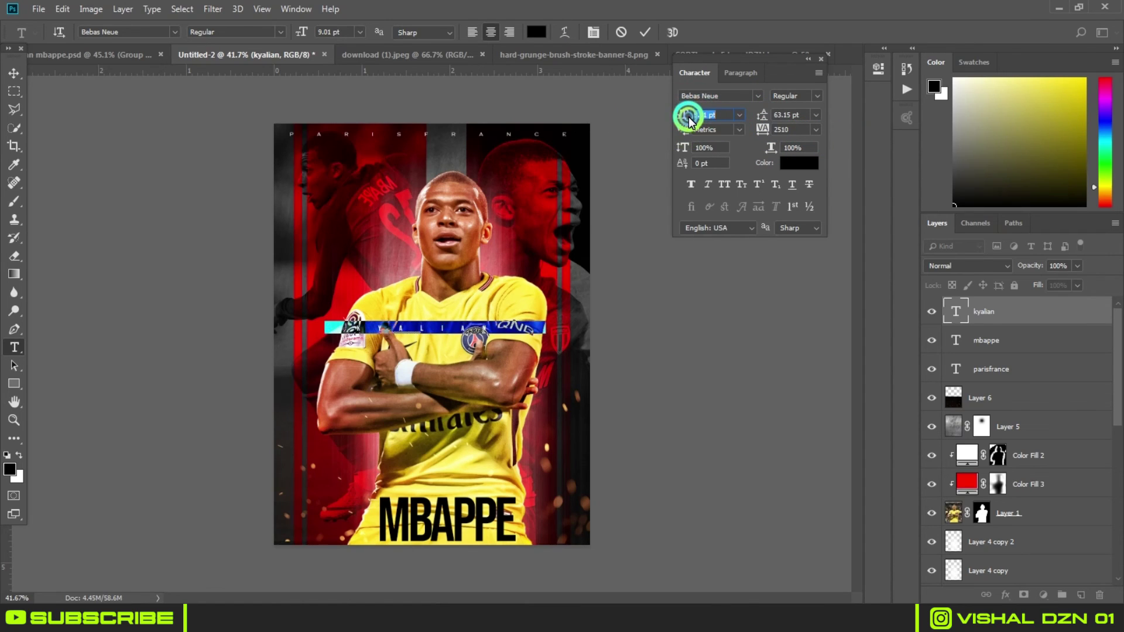
# Step: Commit the KYALIAN text and start a free transform to reposition it
pyautogui.click(14, 72)
pyautogui.moveTo(474, 340); pyautogui.dragTo(475, 342)
pyautogui.hotkey('ctrl', 't')
pyautogui.scroll(2, 474, 336)
pyautogui.scroll(2, 470, 246)
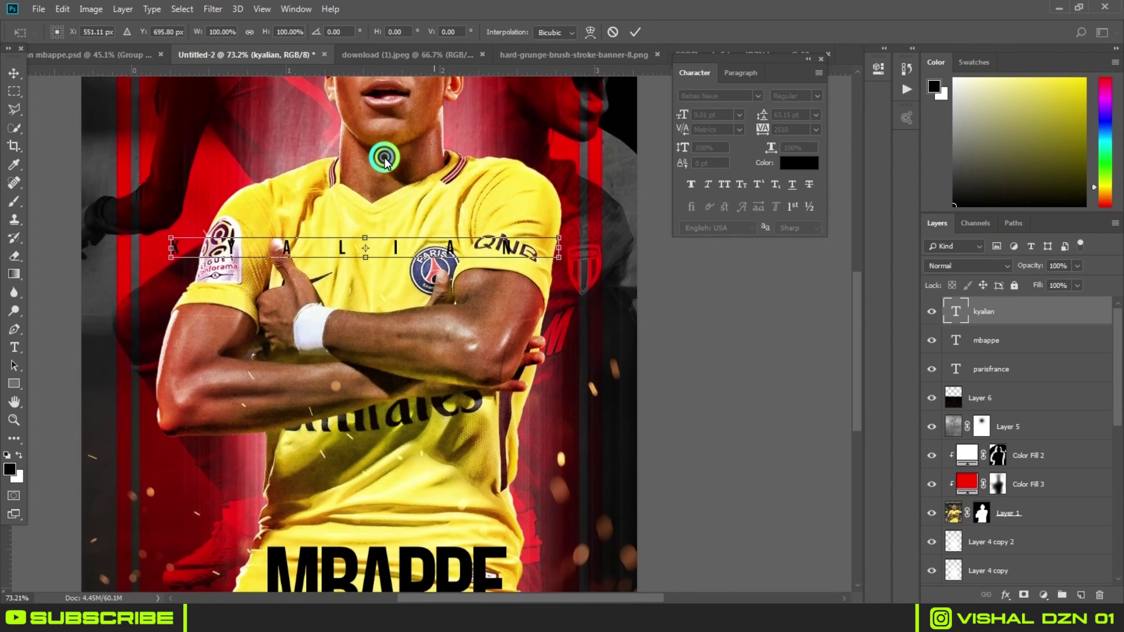
# Step: Drop KYALIAN just above MBAPPE, then tweak tracking and nudge it until centred over the title
pyautogui.scroll(-2, 412, 248)
pyautogui.moveTo(451, 188)
pyautogui.mouseDown()
pyautogui.moveTo(501, 447)
pyautogui.moveTo(470, 449)
pyautogui.mouseUp()
pyautogui.press('Return')
pyautogui.moveTo(760, 128)
pyautogui.mouseDown()
pyautogui.moveTo(711, 136)
pyautogui.moveTo(727, 145)
pyautogui.mouseUp()
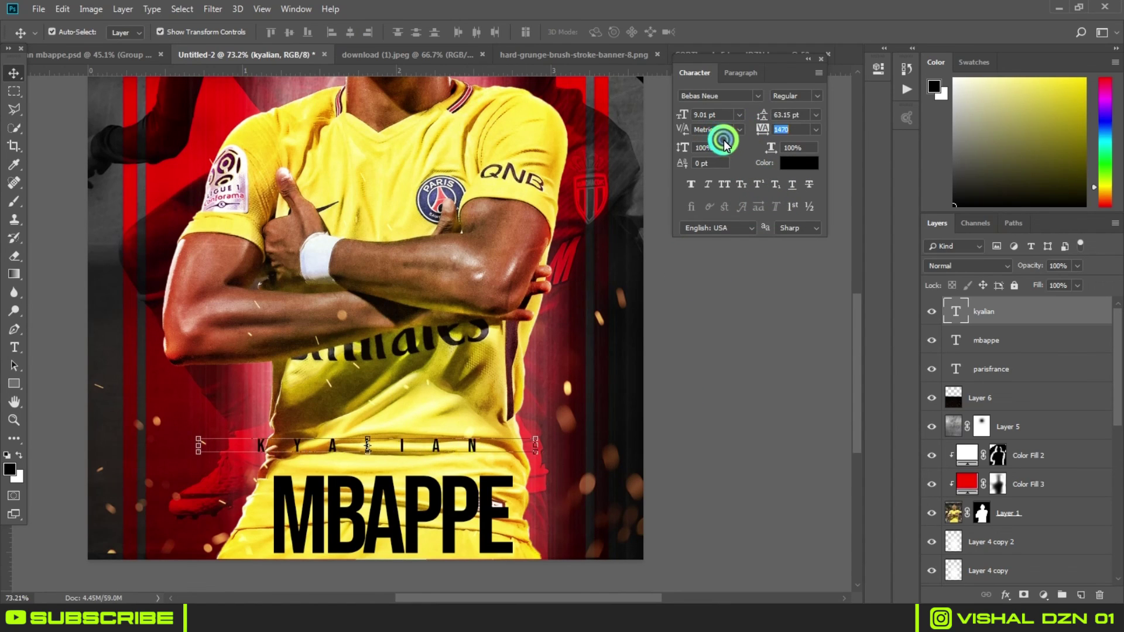
pyautogui.moveTo(449, 451); pyautogui.dragTo(471, 451)
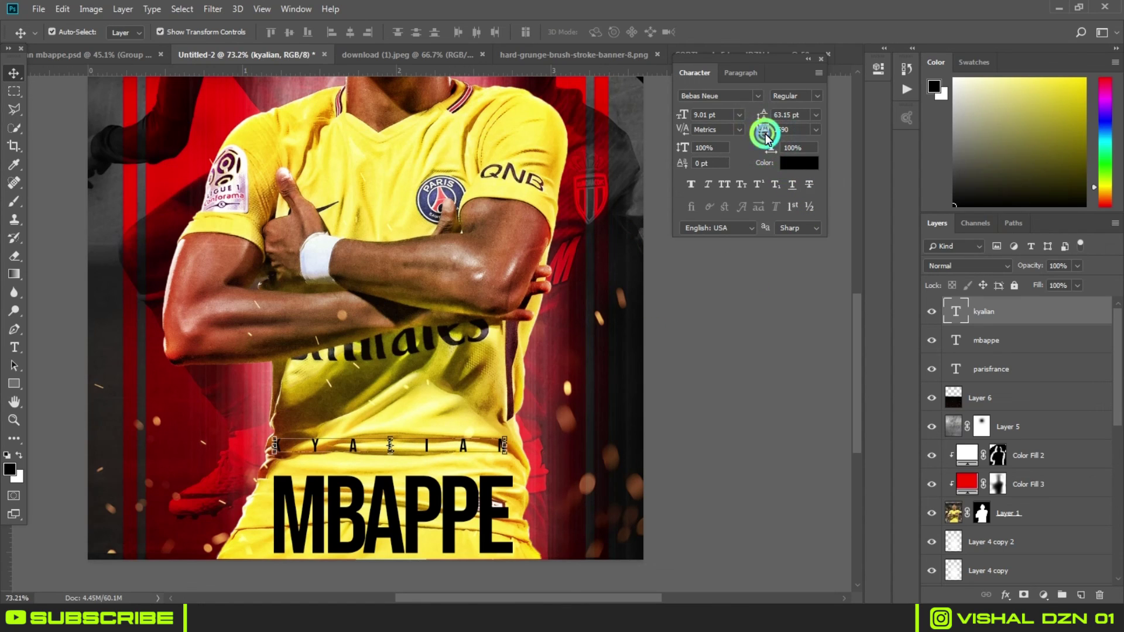
pyautogui.moveTo(765, 135); pyautogui.dragTo(771, 139)
pyautogui.moveTo(451, 451)
pyautogui.mouseDown()
pyautogui.moveTo(463, 449)
pyautogui.moveTo(460, 471)
pyautogui.mouseUp()
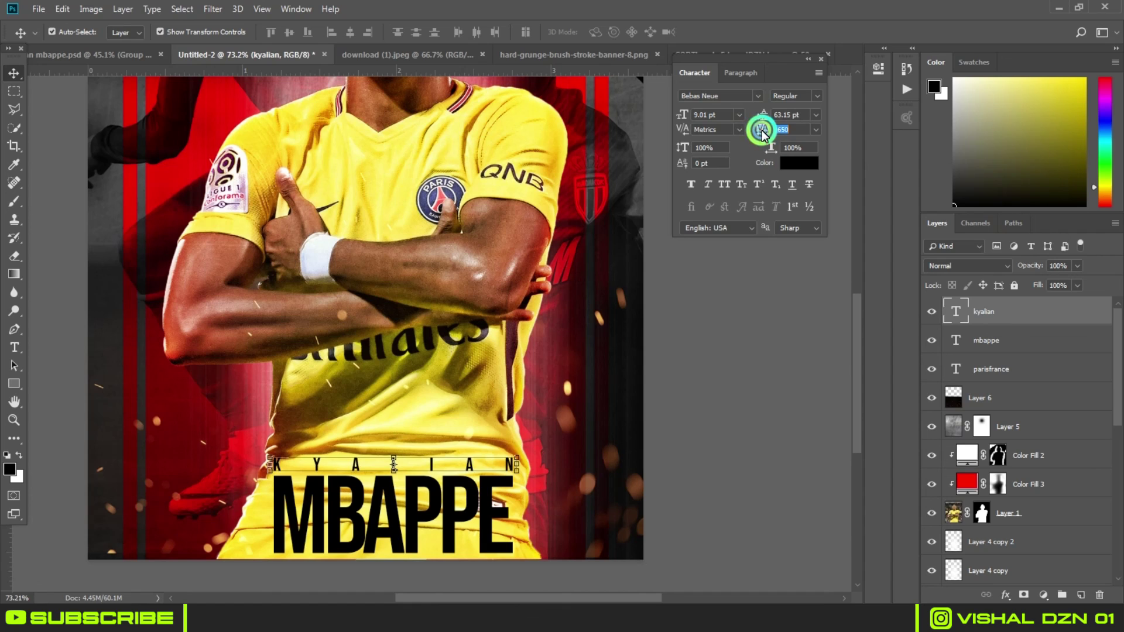
pyautogui.click(784, 312)
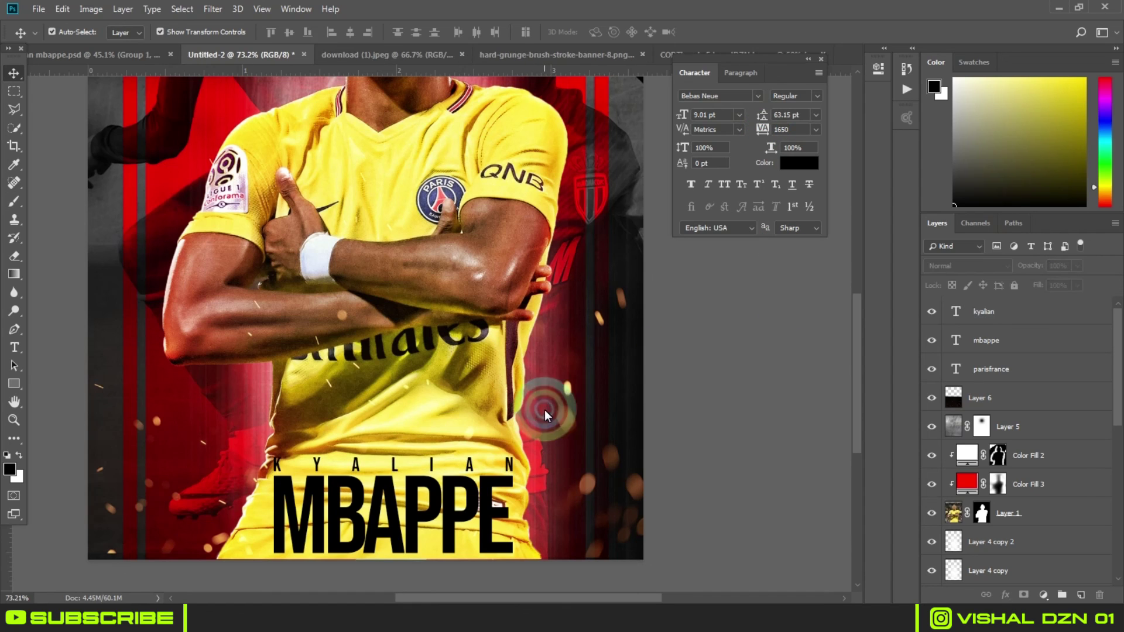
pyautogui.hotkey('ctrl', '-')
pyautogui.hotkey('ctrl', '-')
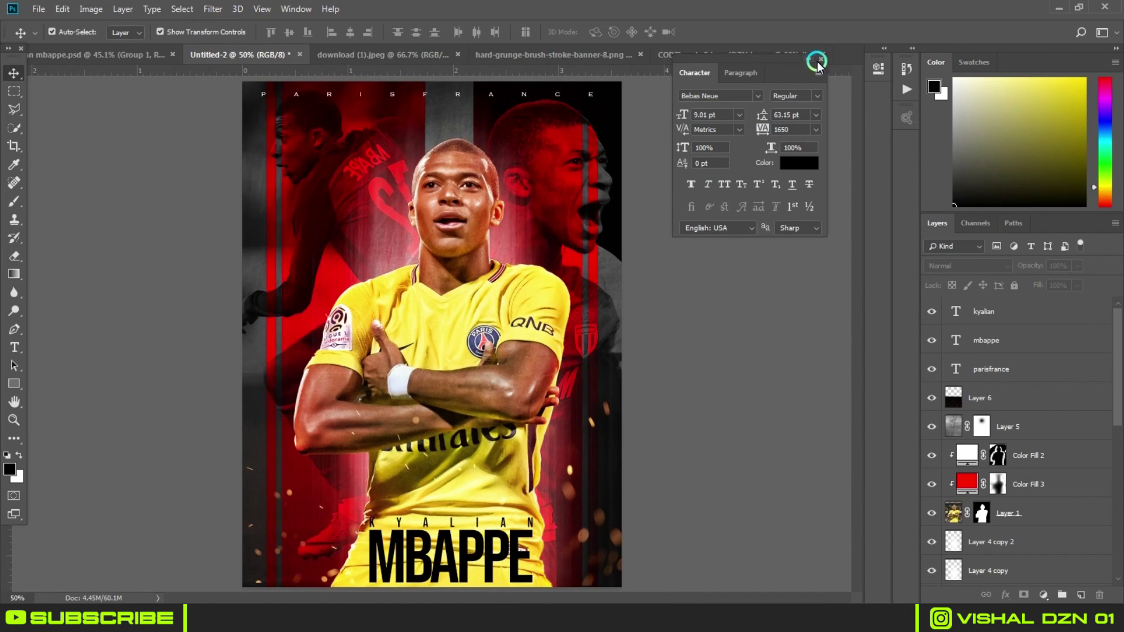
# Step: Add a new Soft Light layer above the kyalian layer
pyautogui.click(820, 58)
pyautogui.hotkey('ctrl', '0')
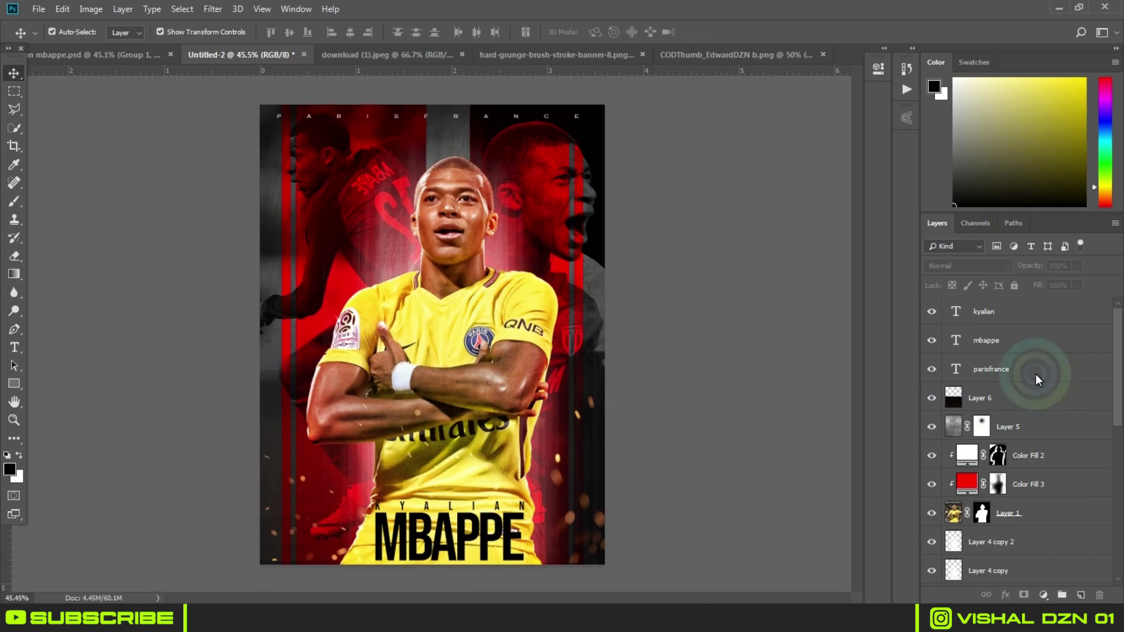
pyautogui.click(1019, 319)
pyautogui.hotkey('ctrl', 'shift', 'alt', 'n')
pyautogui.click(966, 266)
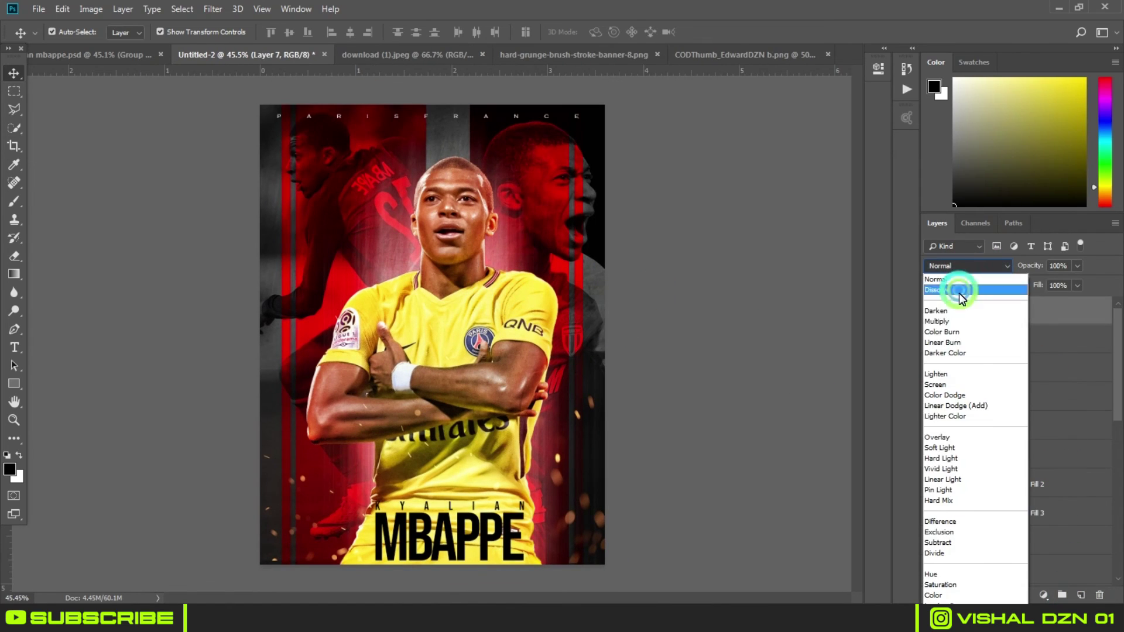
pyautogui.click(937, 448)
# Step: Set up a large white brush and give the glow layer 41% fill
pyautogui.click(14, 201)
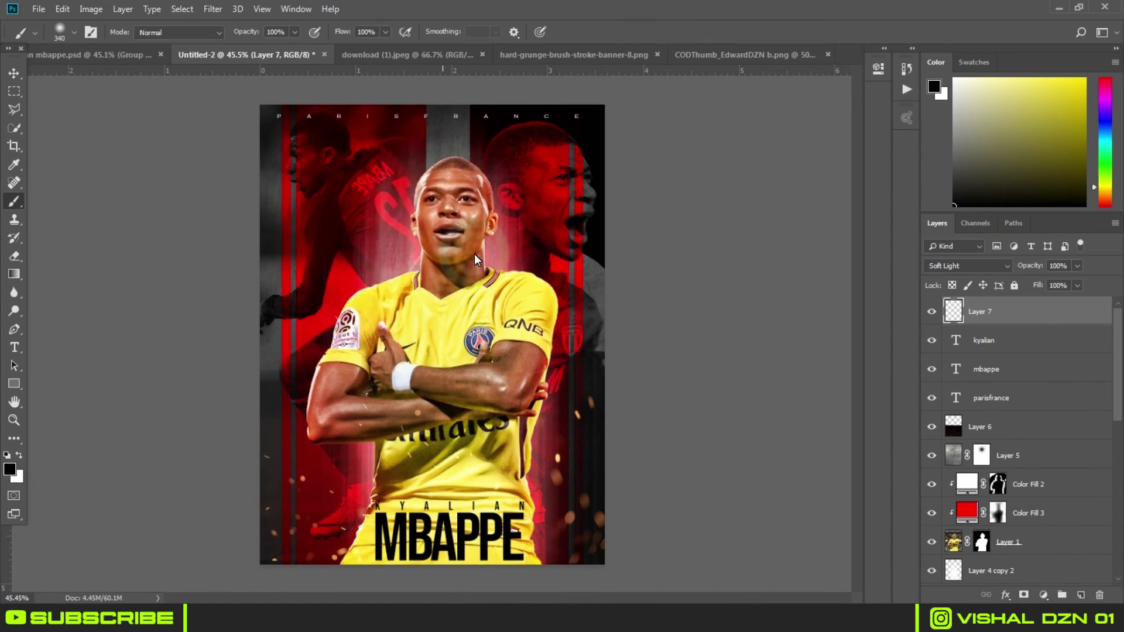
pyautogui.click(19, 455)
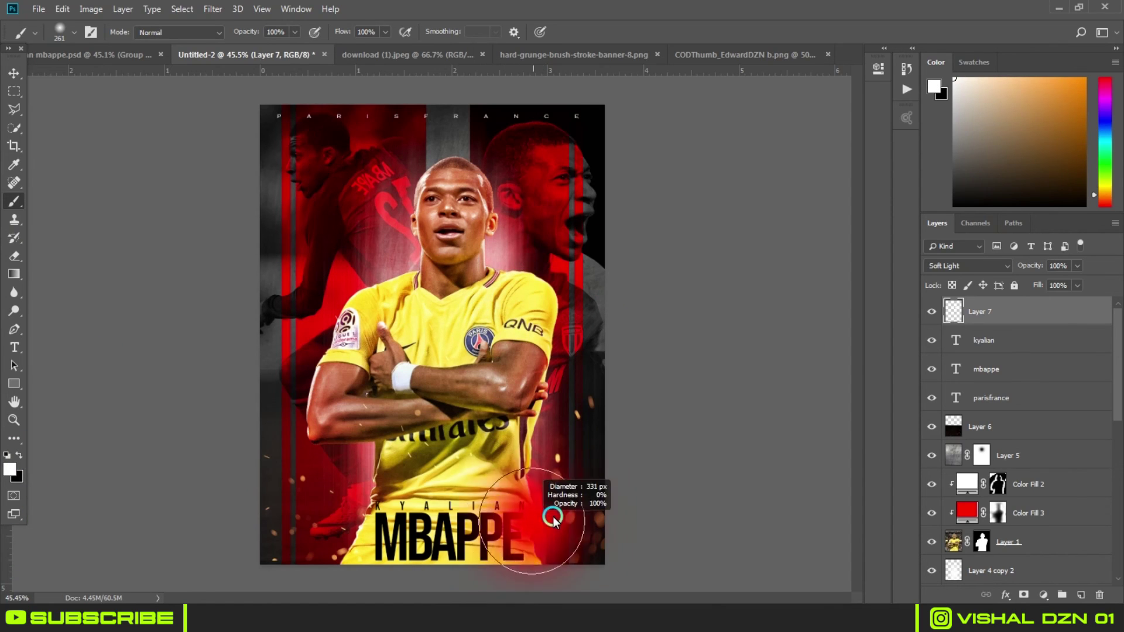
pyautogui.moveTo(349, 460)
pyautogui.mouseDown()
pyautogui.moveTo(349, 440)
pyautogui.moveTo(355, 456)
pyautogui.mouseUp()
pyautogui.click(664, 373)
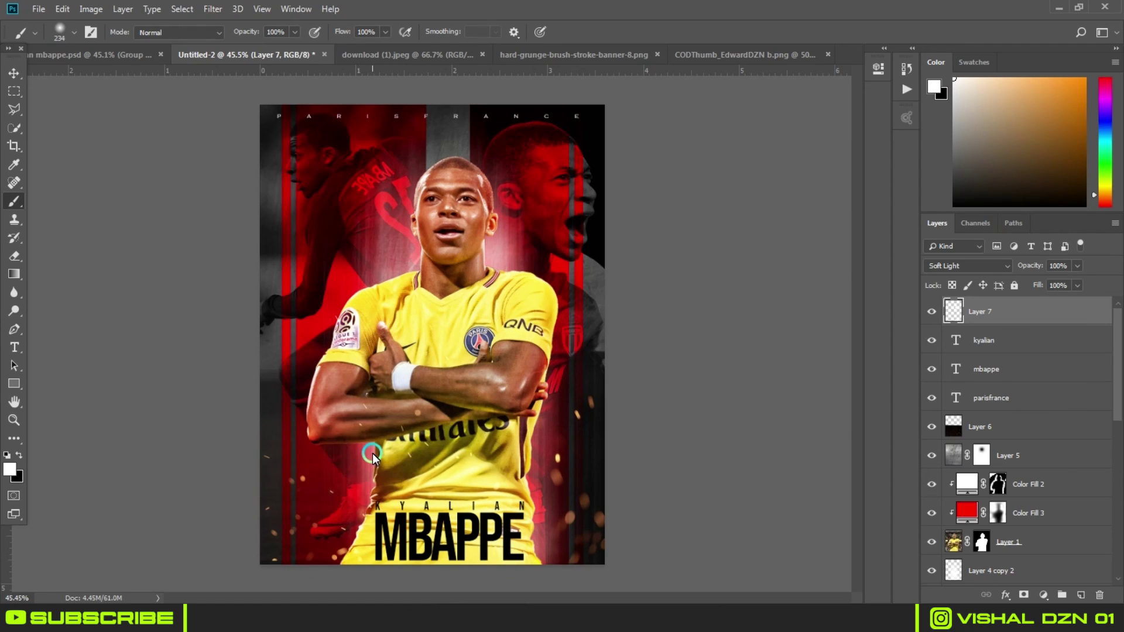
pyautogui.click(865, 414)
pyautogui.write('41')
pyautogui.press('Return')
# Step: Paint soft glow dabs on the player's right shoulder and lower jersey
pyautogui.click(10, 465)
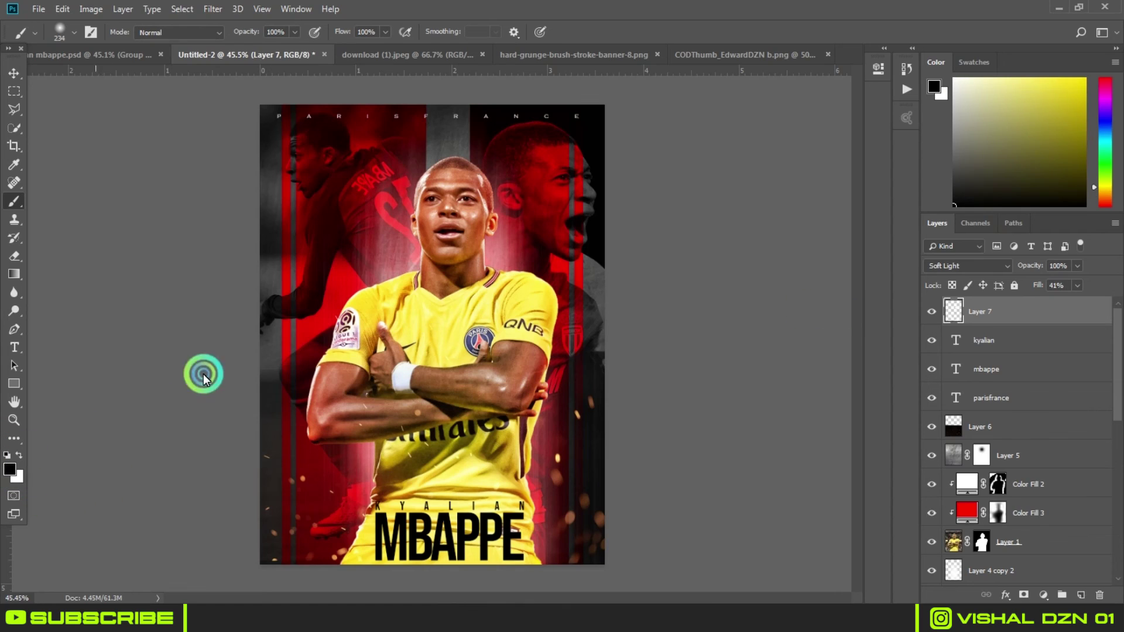
pyautogui.moveTo(387, 389); pyautogui.dragTo(363, 389)
pyautogui.click(515, 318)
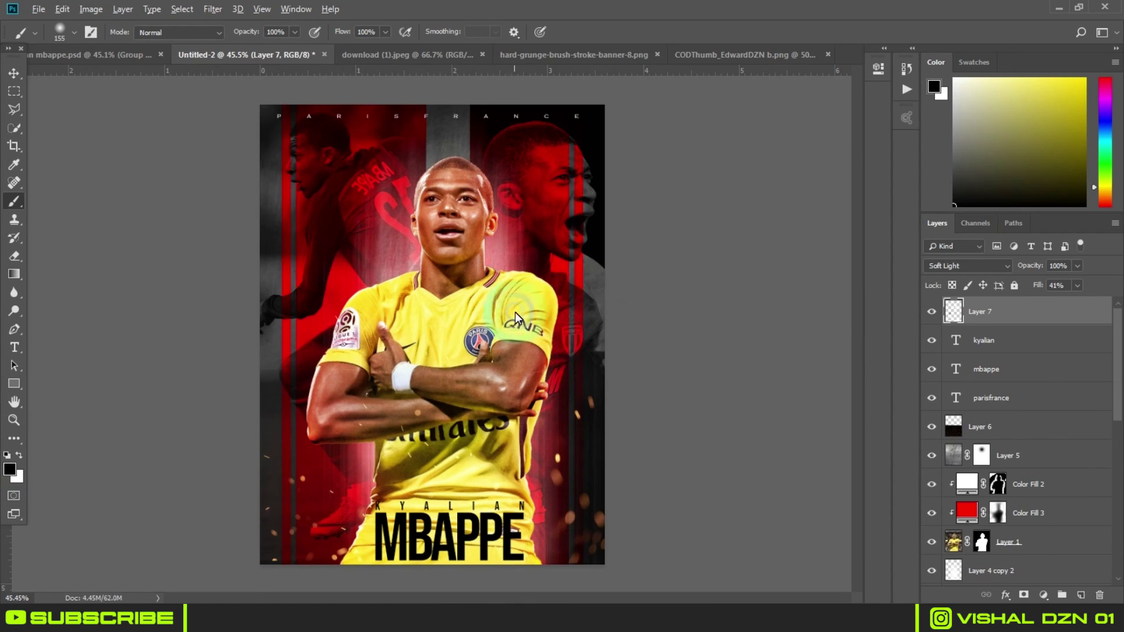
pyautogui.moveTo(542, 351); pyautogui.dragTo(564, 361)
pyautogui.click(549, 470)
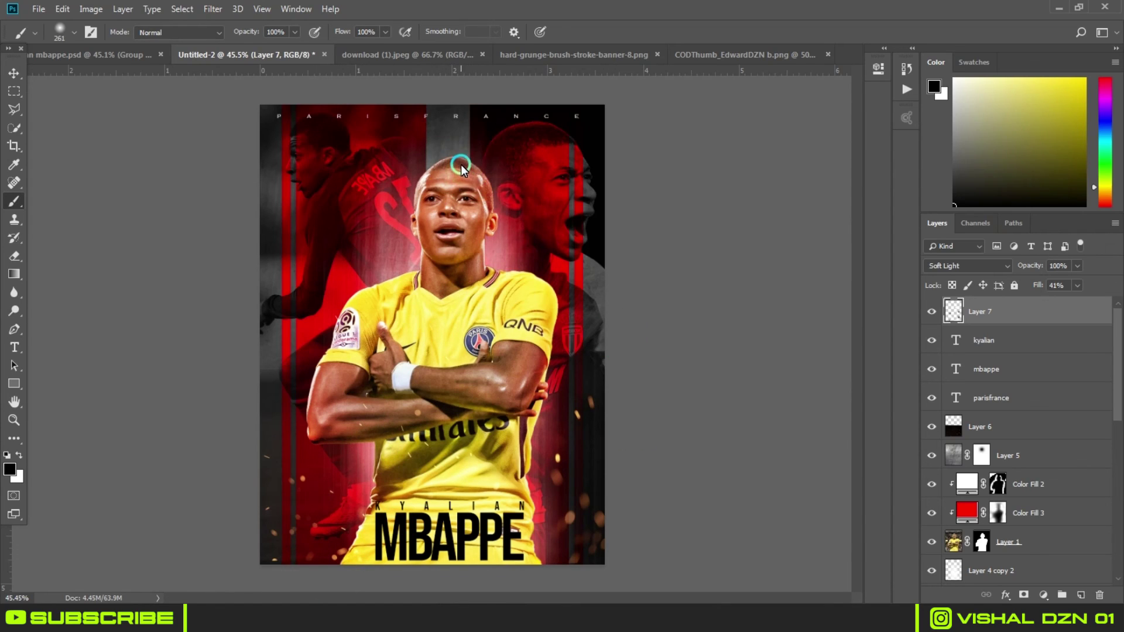
pyautogui.scroll(-1, 586, 120)
pyautogui.click(13, 71)
pyautogui.click(693, 241)
pyautogui.scroll(1, 442, 278)
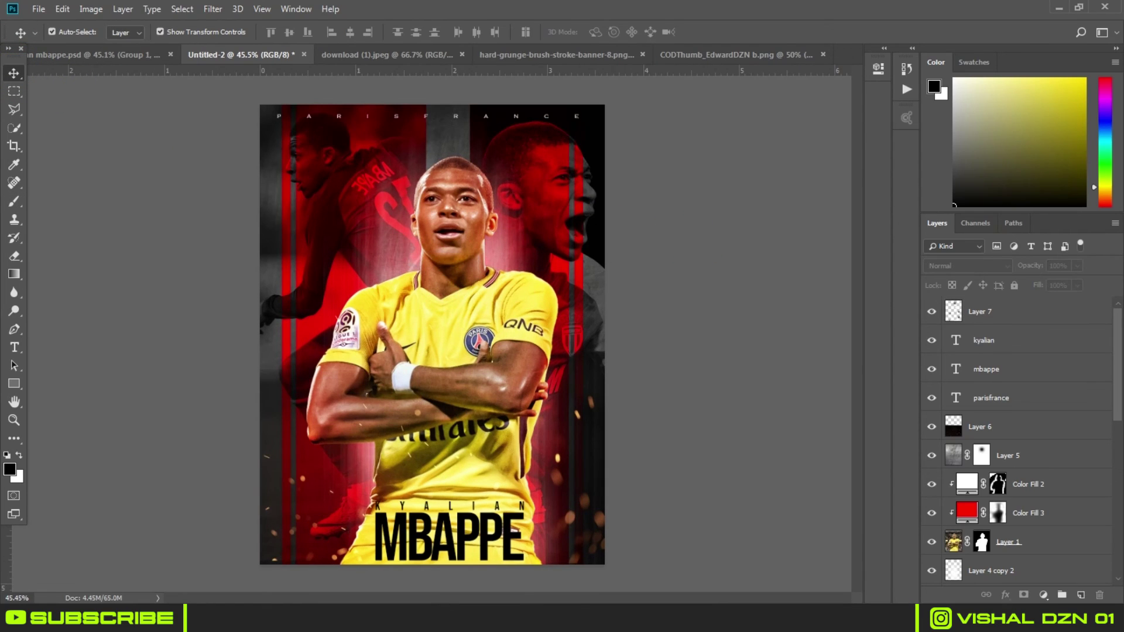
pyautogui.click(1002, 620)
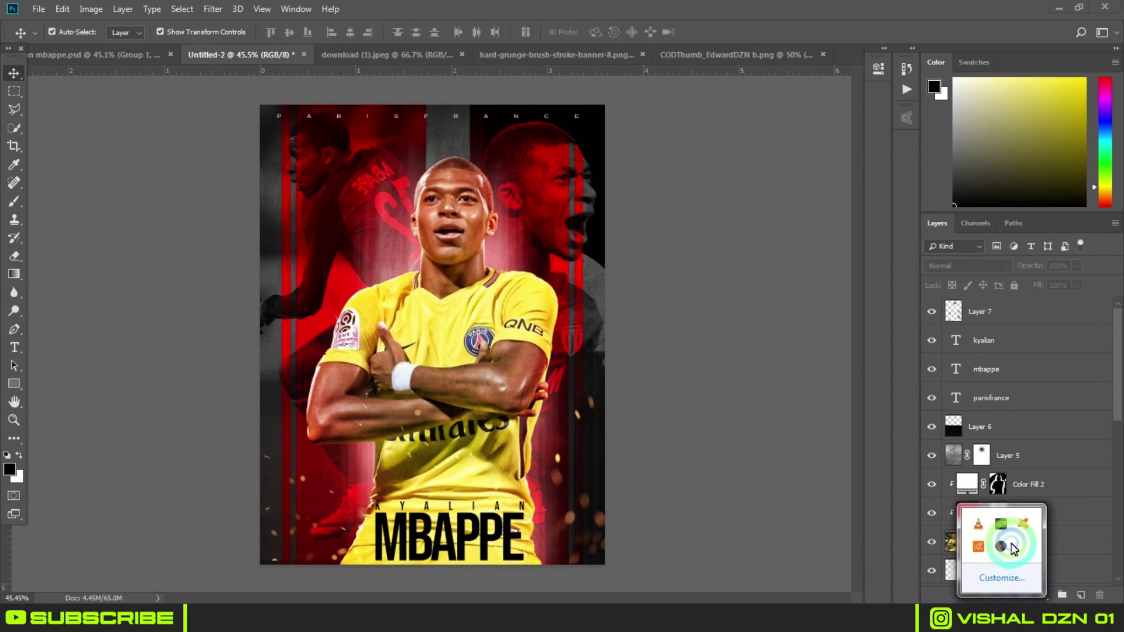